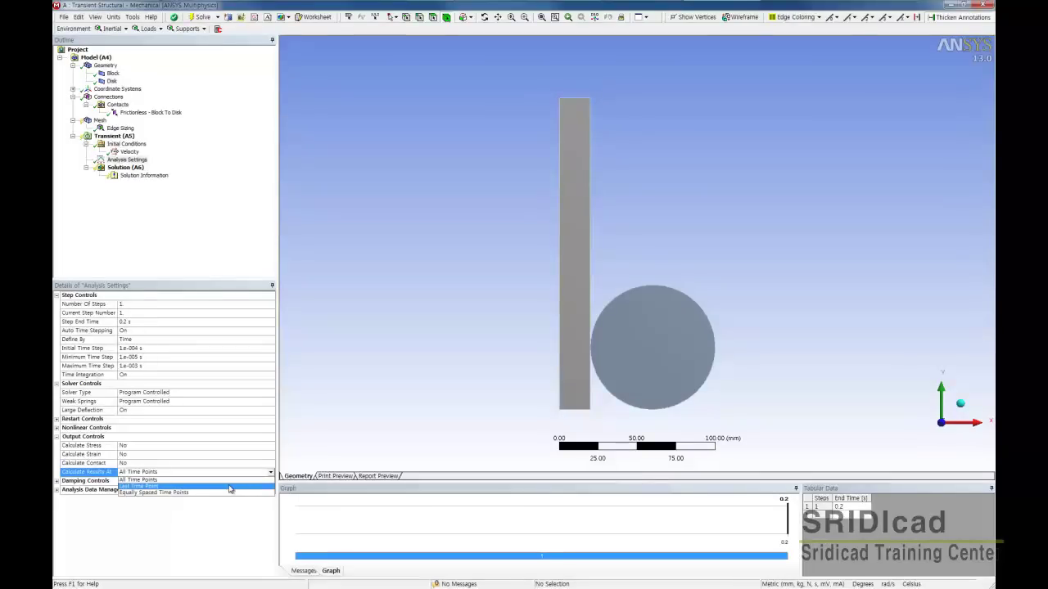
In Output Controls, calculate transient results at 100 equally spaced time points
{"action": "left_click", "coordinate": [270, 474]}
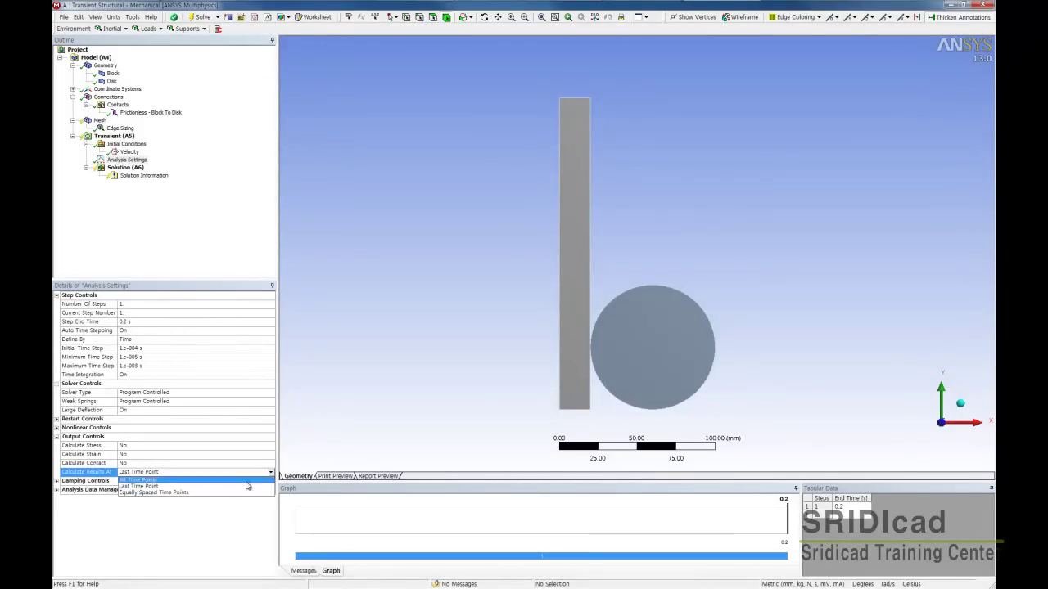
{"action": "left_click", "coordinate": [242, 493]}
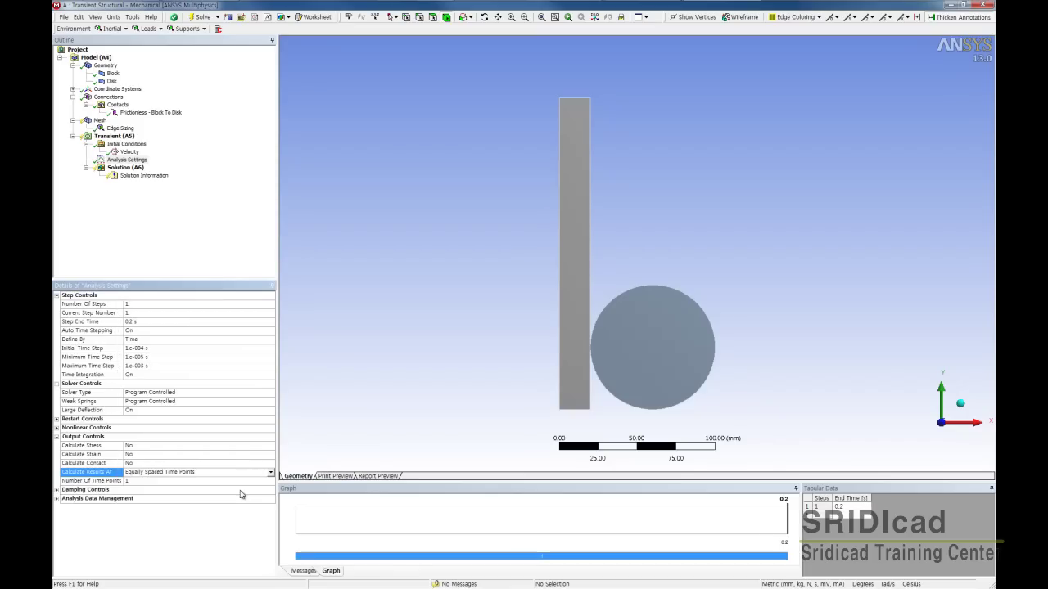
{"action": "left_click", "coordinate": [144, 480]}
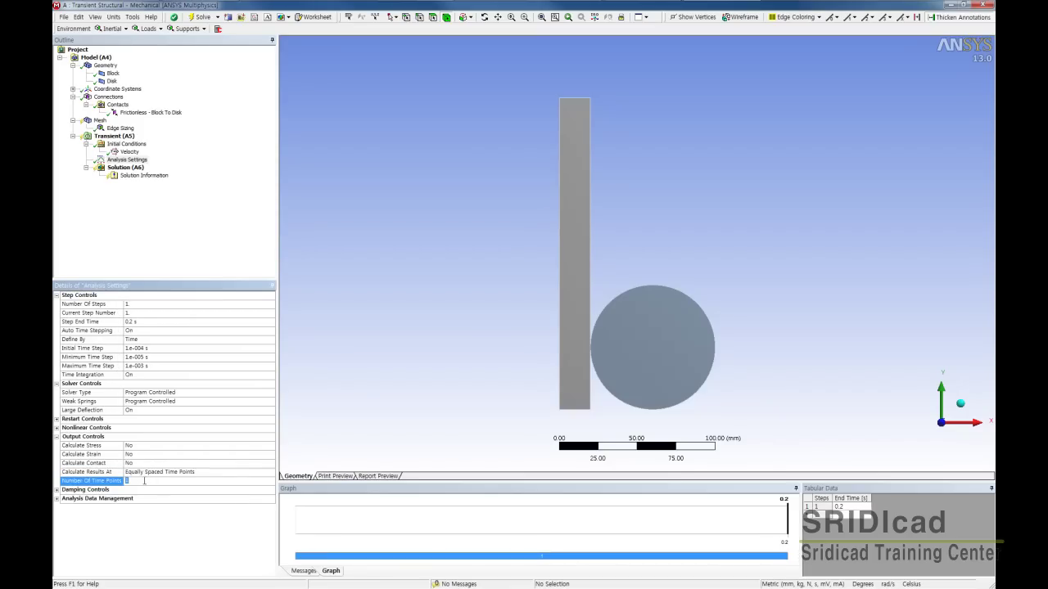
{"action": "type", "text": "8100"}
Insert a Total Deformation result under Solution (A6) from its Insert > Deformation menu
{"action": "left_click", "coordinate": [127, 170]}
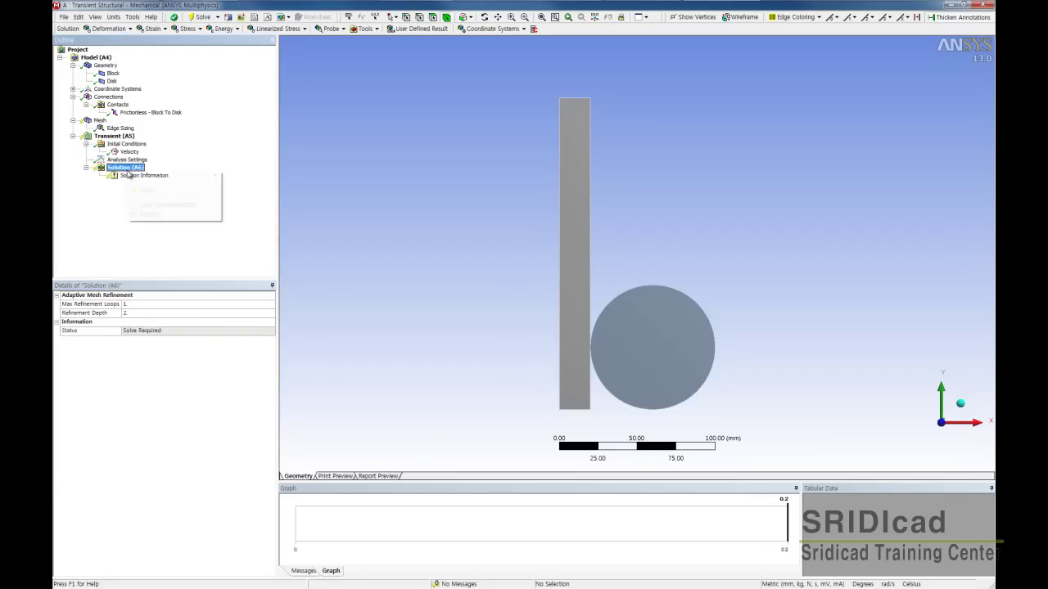
{"action": "right_click", "coordinate": [128, 172]}
{"action": "mouse_move", "coordinate": [148, 190]}
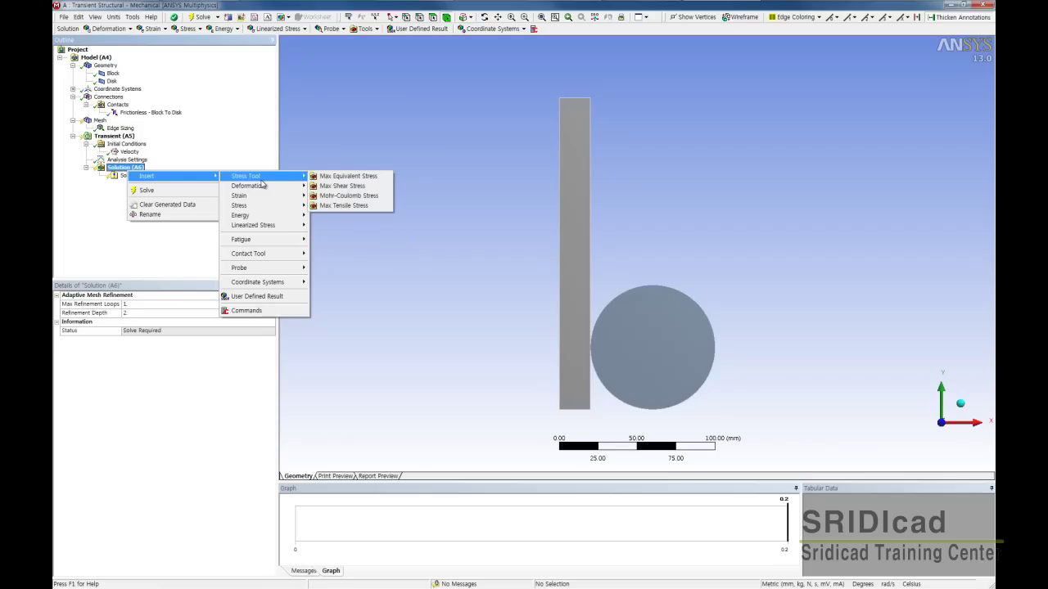
{"action": "mouse_move", "coordinate": [239, 196]}
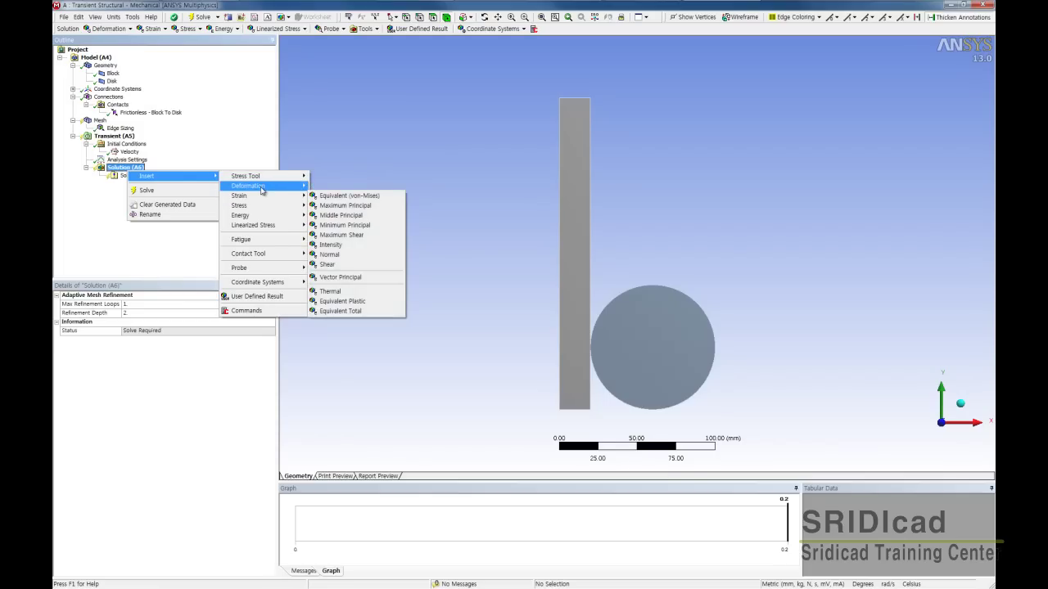
{"action": "left_click", "coordinate": [339, 186]}
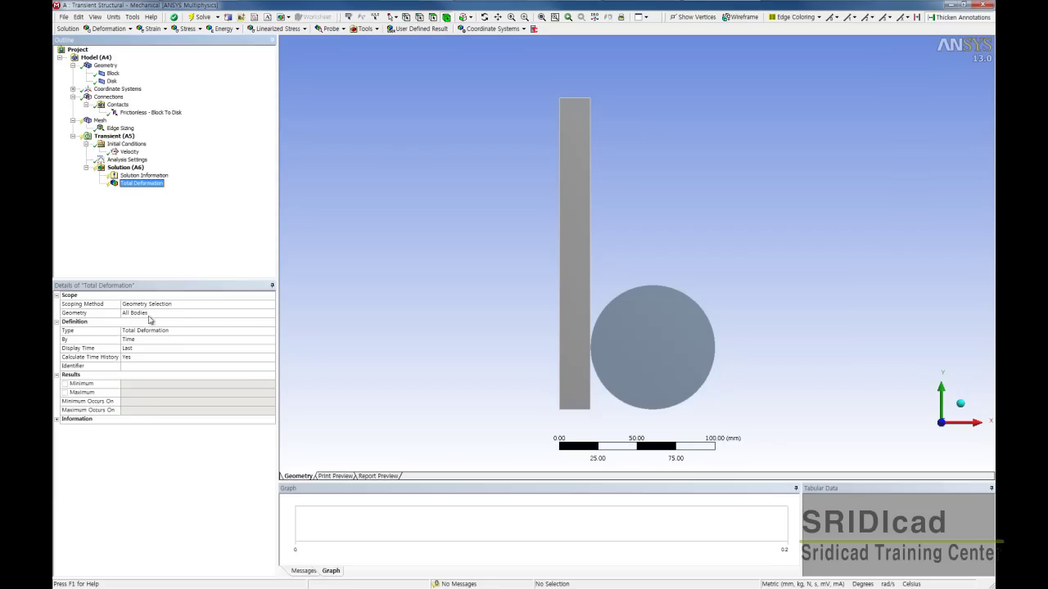
Review Total Deformation's Geometry Selection scoping and information, then check Solution (A6) reads Solve Required
{"action": "left_click", "coordinate": [179, 305]}
{"action": "left_click", "coordinate": [270, 305]}
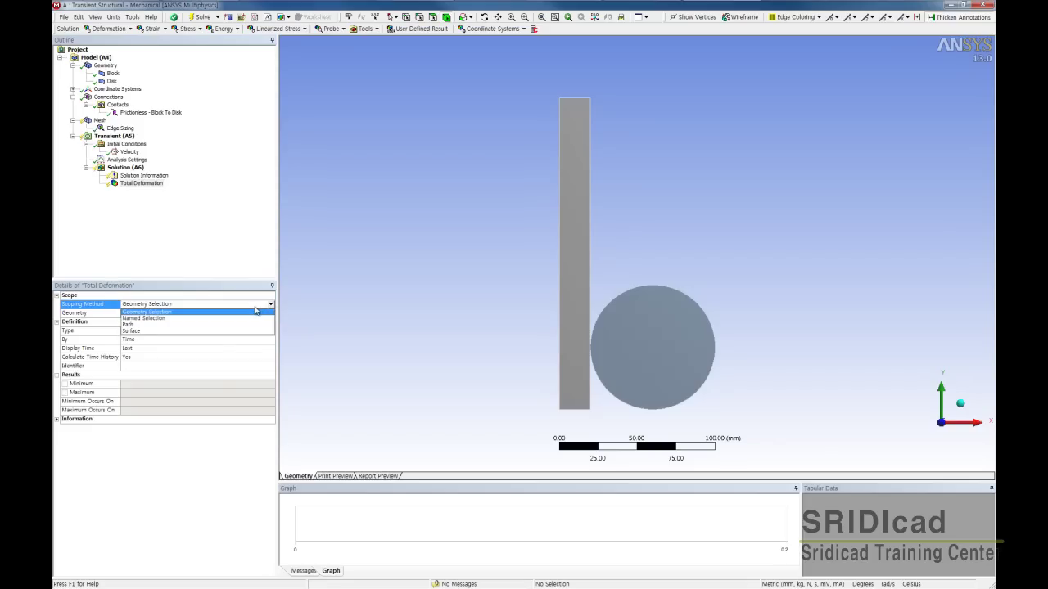
{"action": "left_click", "coordinate": [240, 254]}
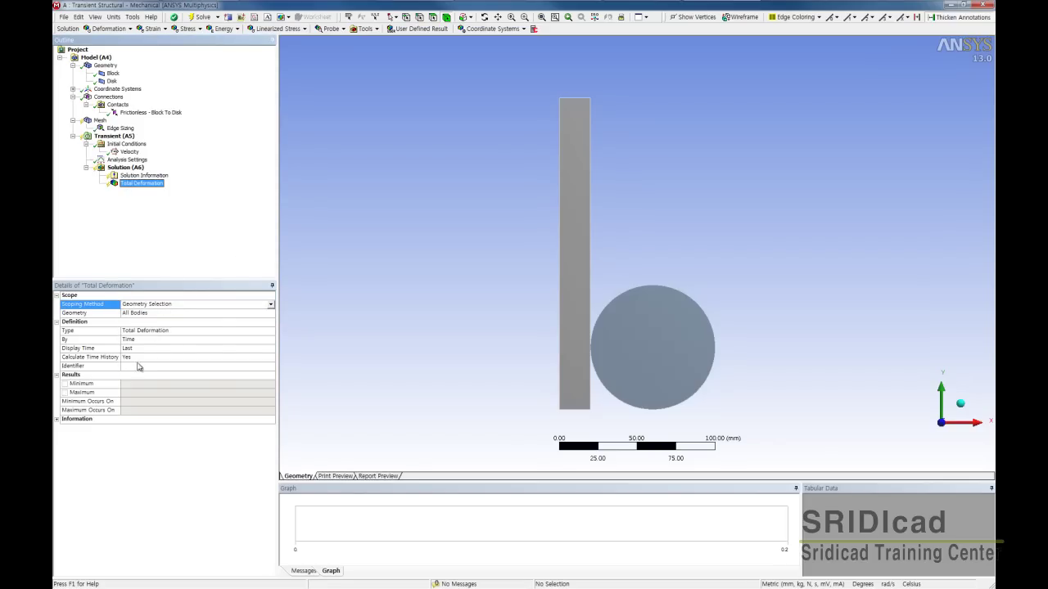
{"action": "left_click", "coordinate": [58, 420]}
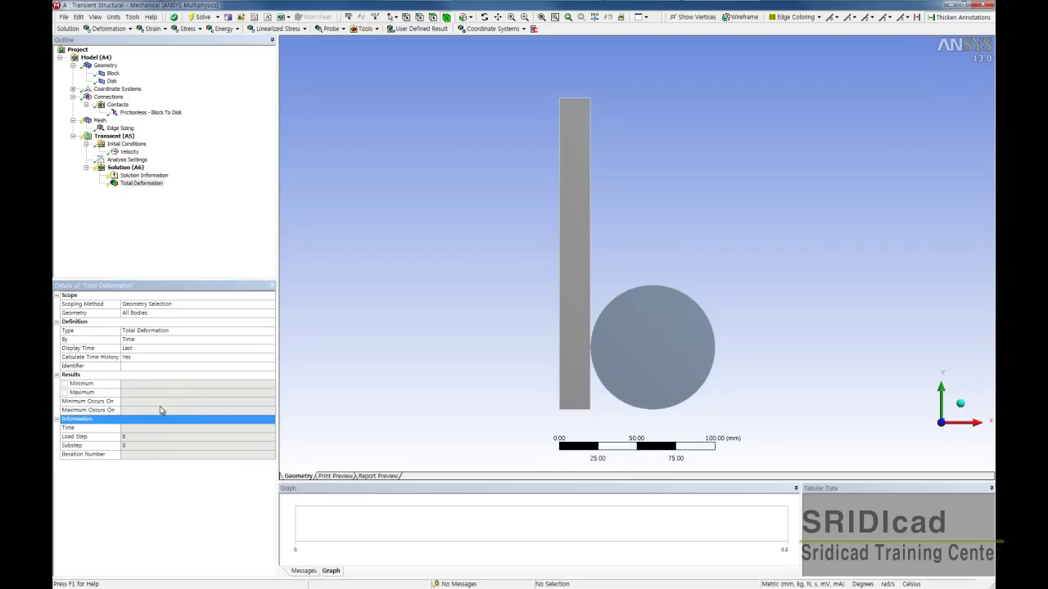
{"action": "left_click", "coordinate": [125, 168]}
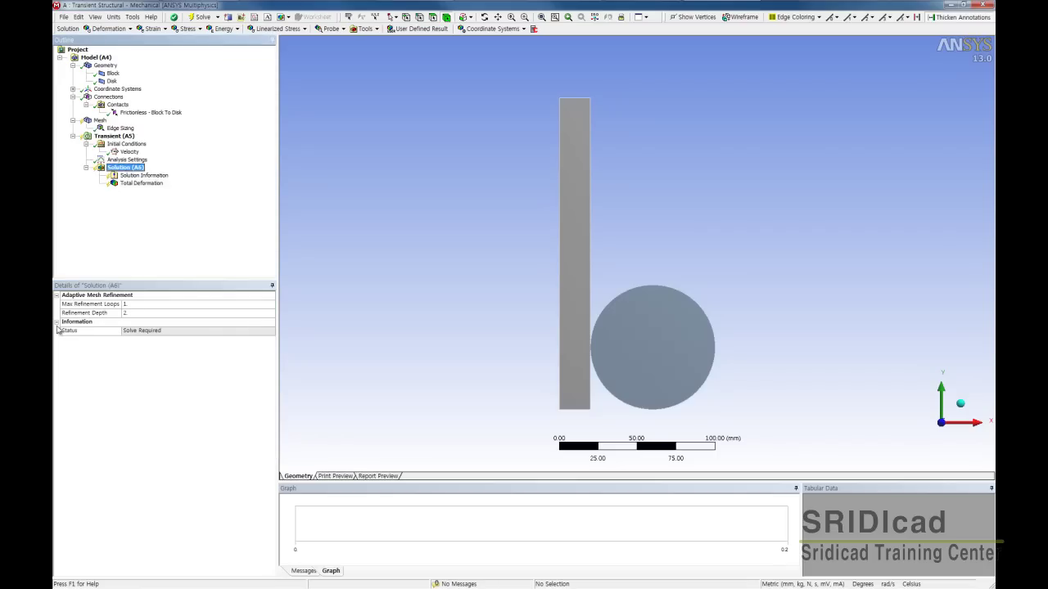
{"action": "left_click", "coordinate": [183, 332]}
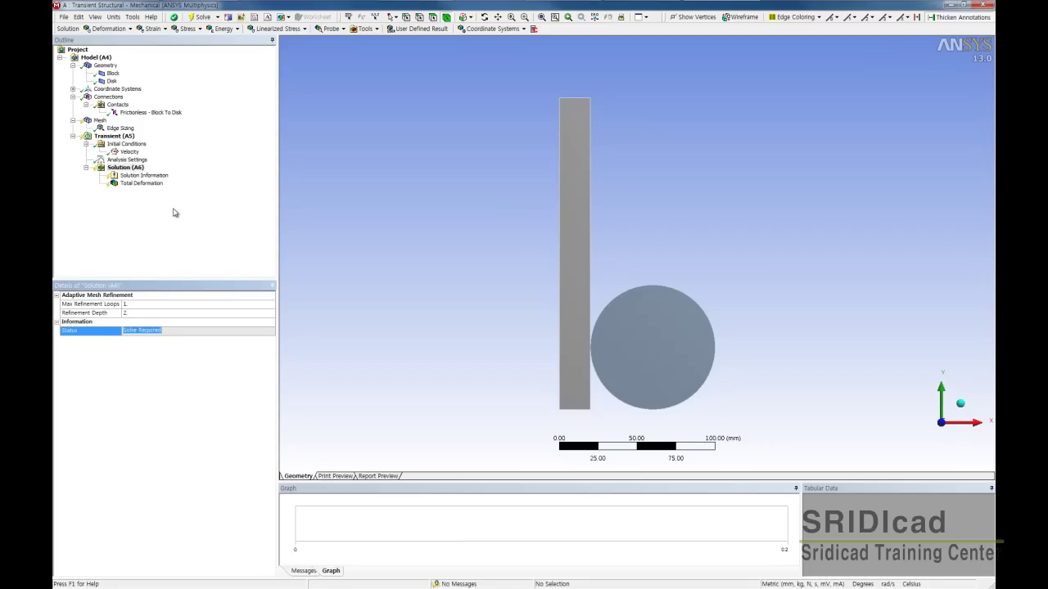
Set Solution Information's output to Force Convergence and launch the transient solve
{"action": "left_click", "coordinate": [133, 176]}
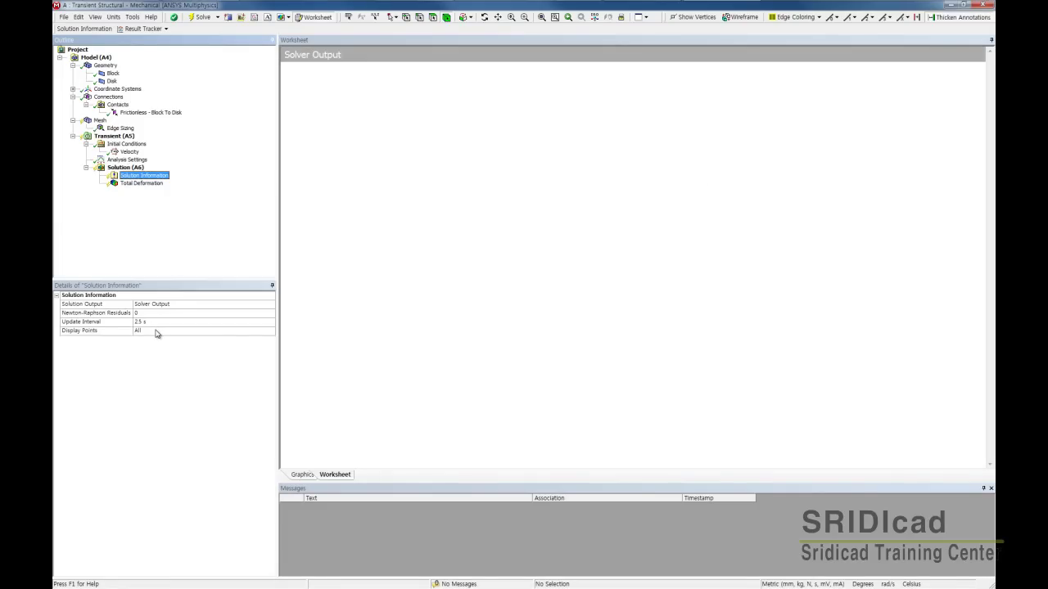
{"action": "left_click", "coordinate": [187, 309]}
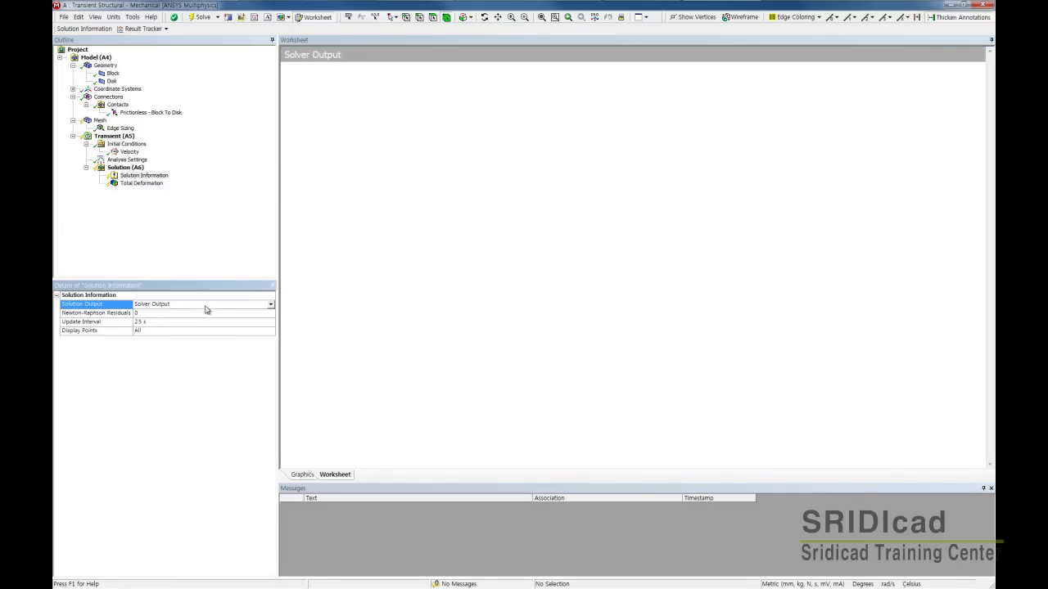
{"action": "left_click", "coordinate": [271, 305]}
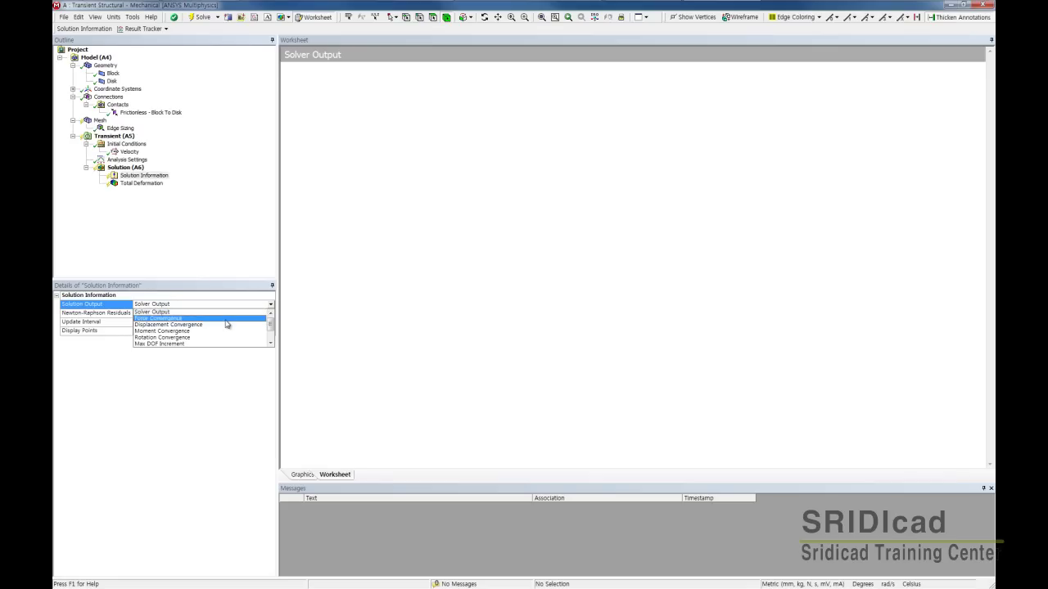
{"action": "left_click", "coordinate": [229, 319]}
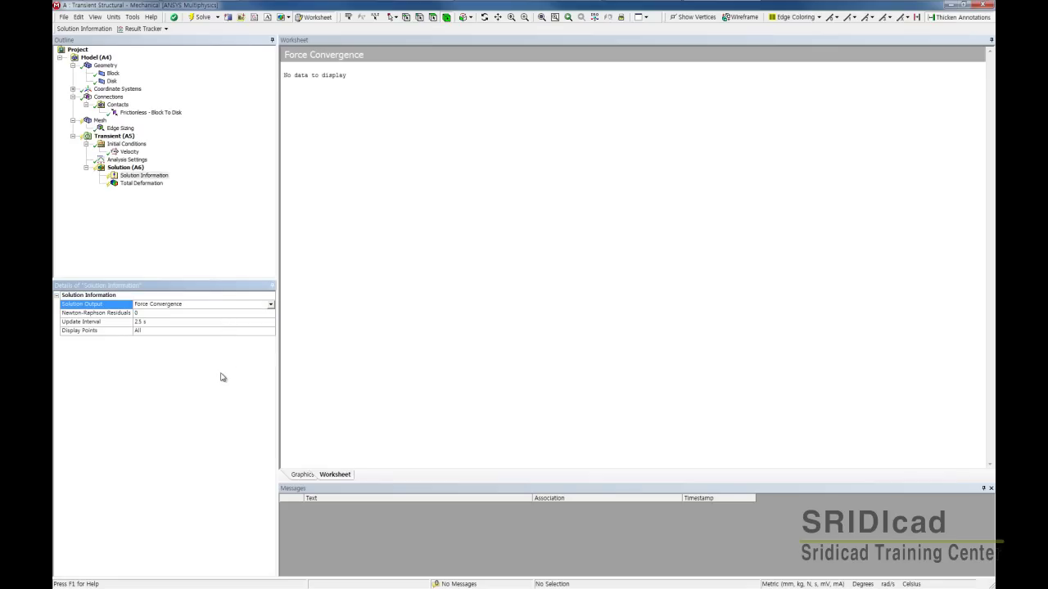
{"action": "left_click", "coordinate": [203, 17]}
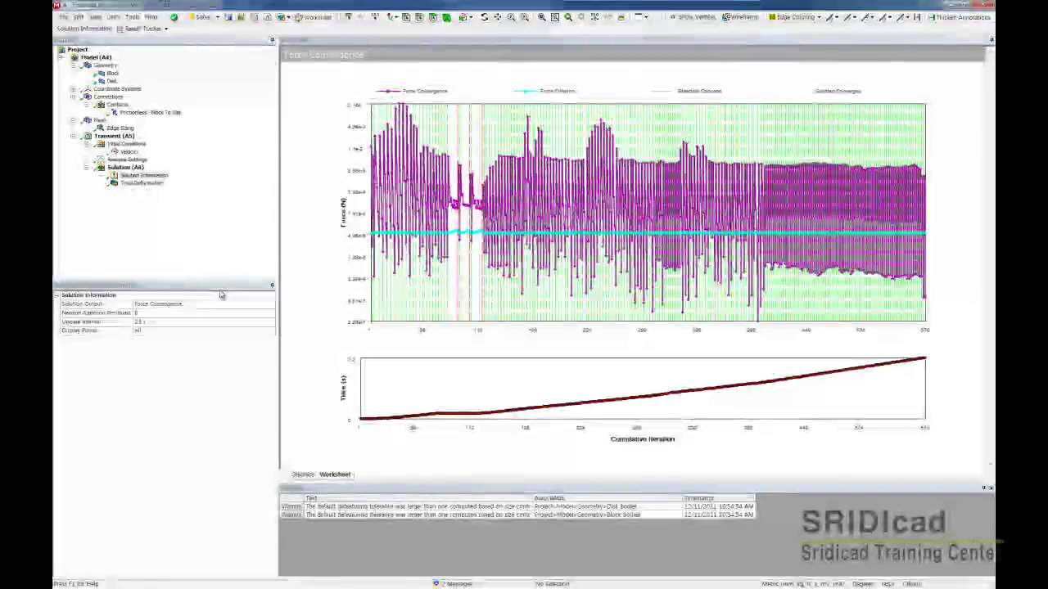
After the 570-iteration solve finishes, view Total Deformation with its 122.66 mm maximum
{"action": "left_click", "coordinate": [143, 187]}
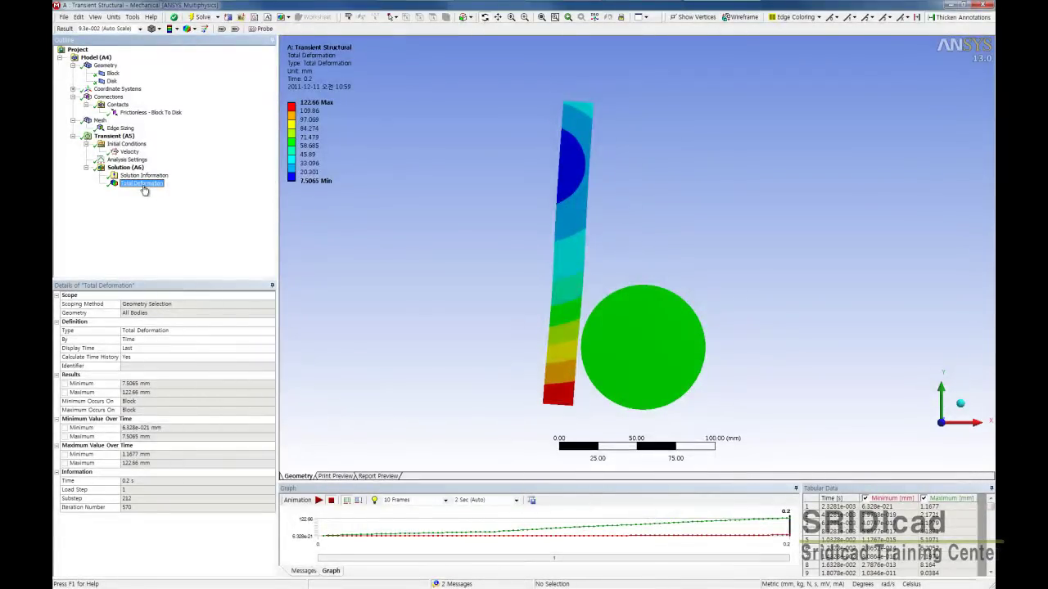
{"action": "left_click", "coordinate": [319, 501]}
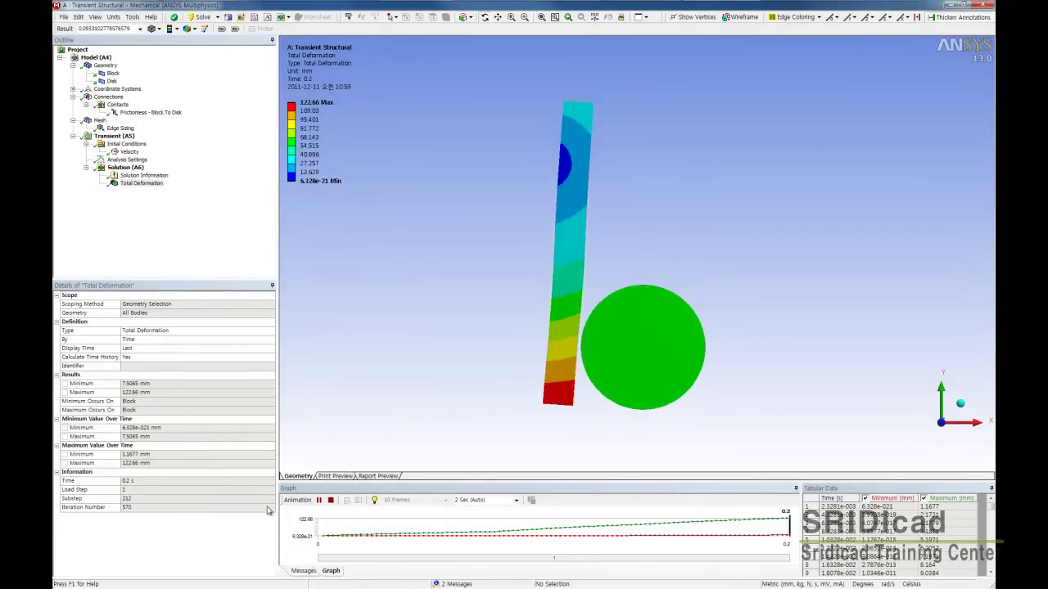
{"action": "left_click", "coordinate": [332, 502]}
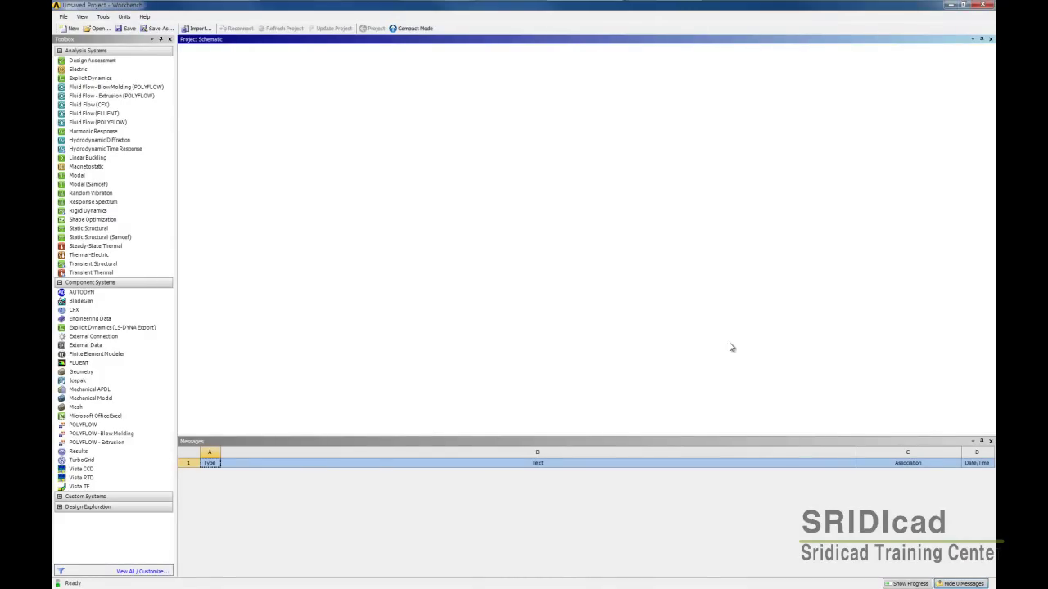
Add a Shape Optimization system and a Static Structural system to the project schematic
{"action": "double_click", "coordinate": [95, 222]}
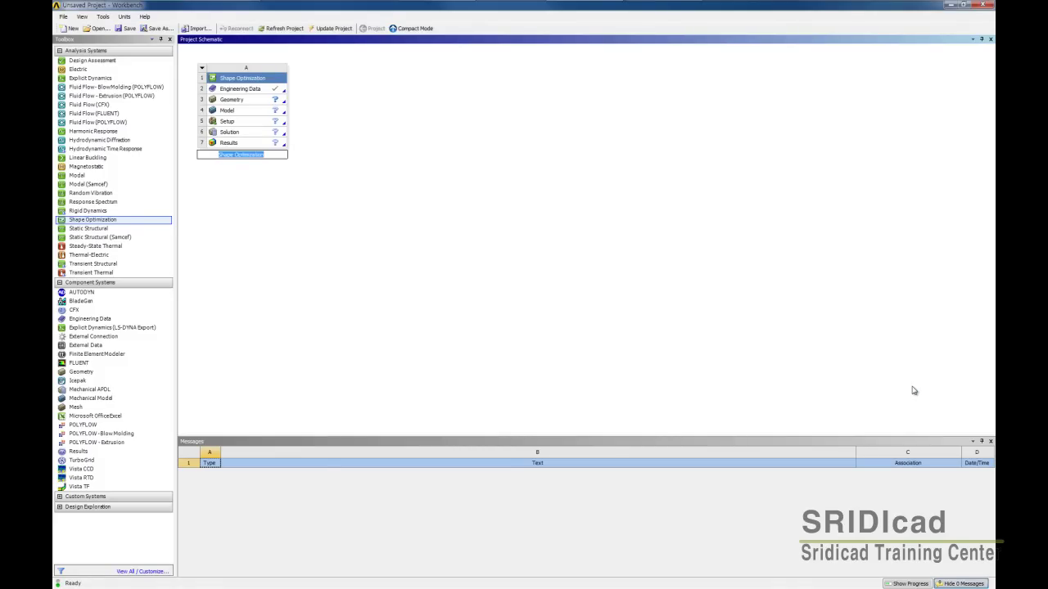
{"action": "key", "text": "Return"}
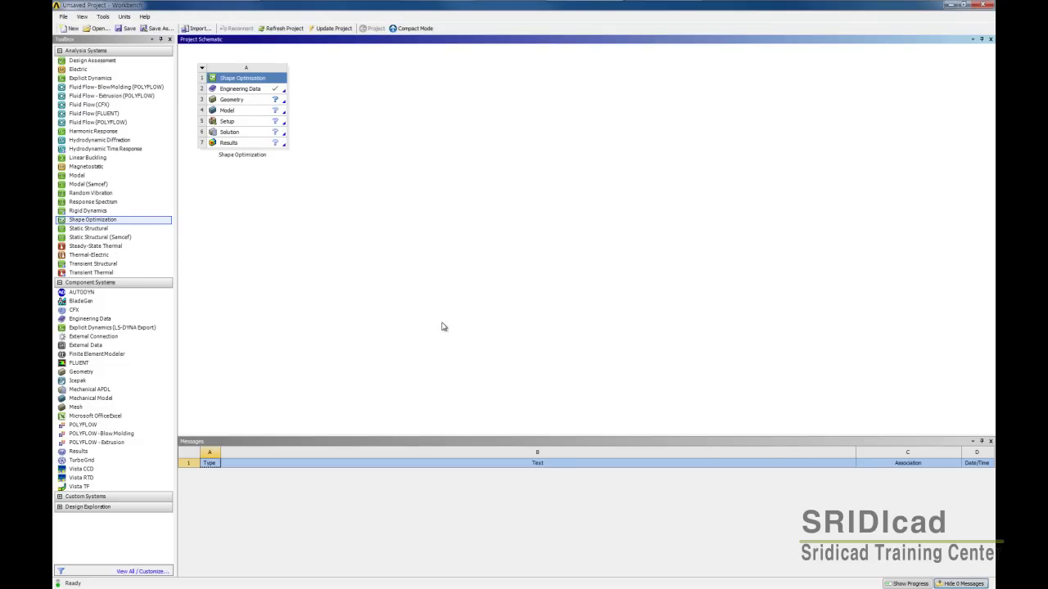
{"action": "left_click", "coordinate": [70, 233]}
{"action": "double_click", "coordinate": [69, 231]}
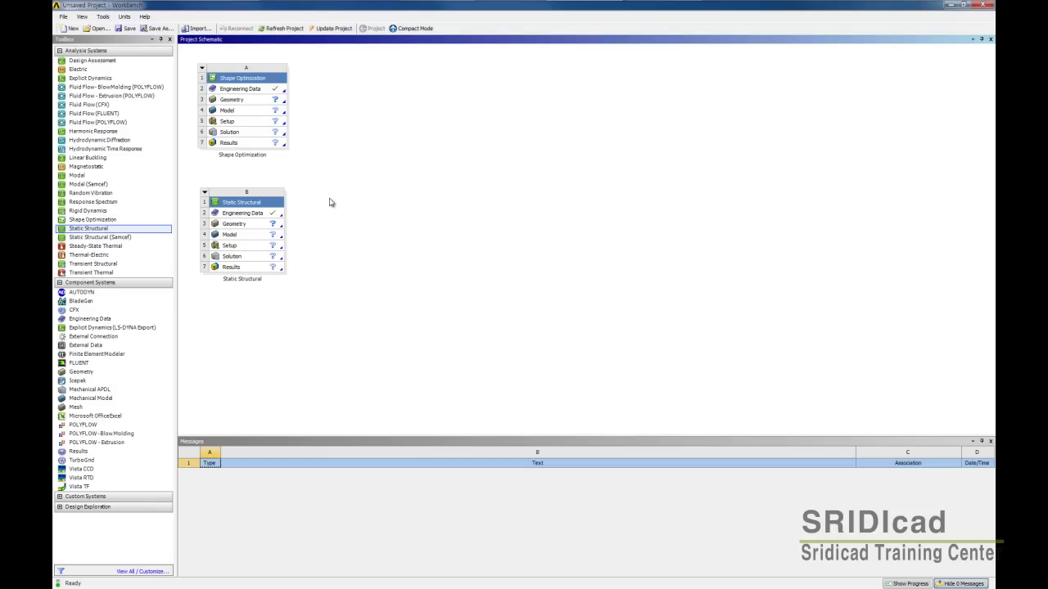
Link Static Structural's geometry to the Shape Optimization Geometry cell and open it in DesignModeler
{"action": "left_click", "coordinate": [217, 238]}
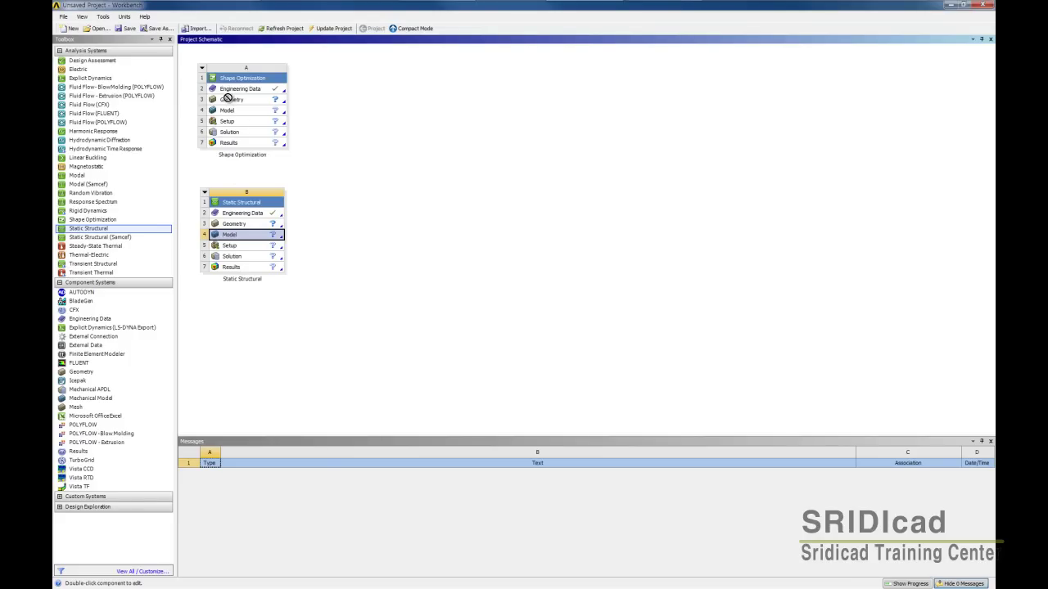
{"action": "left_click_drag", "start_coordinate": [214, 226], "coordinate": [234, 99]}
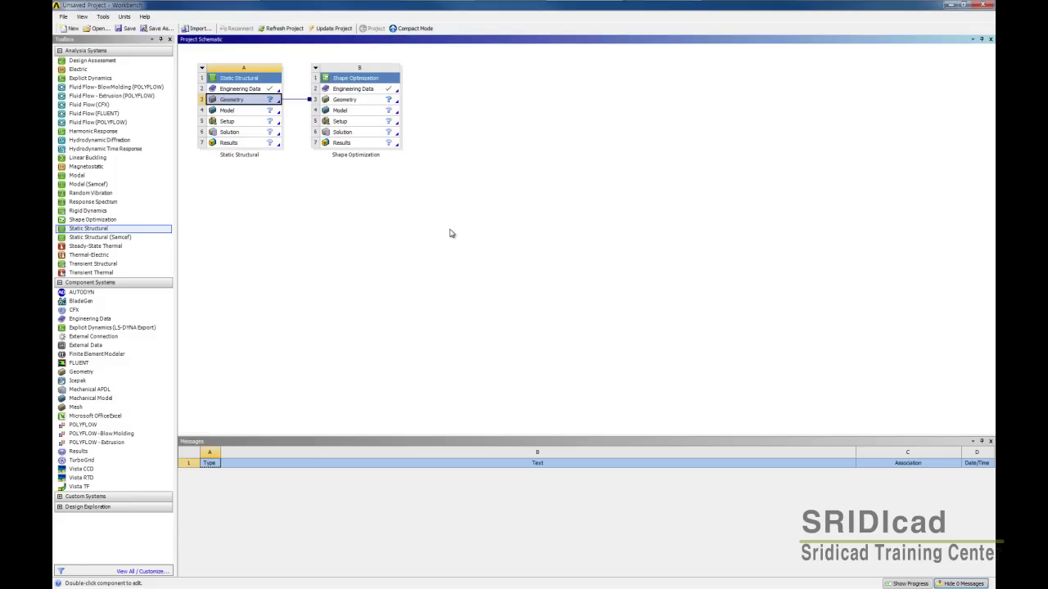
{"action": "double_click", "coordinate": [237, 100]}
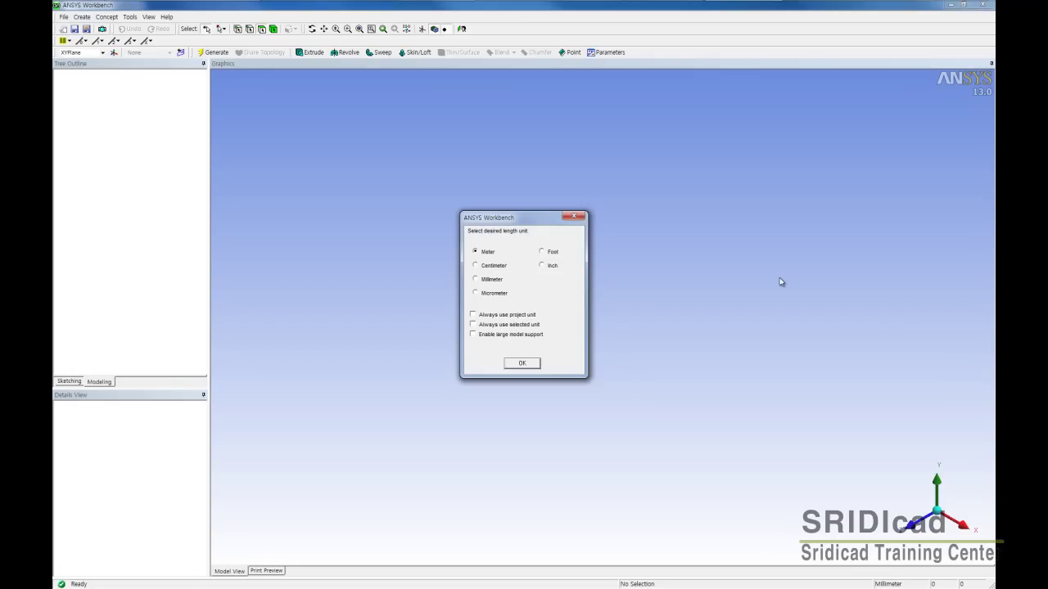
Confirm Millimeter as the length unit and start sketching on the XYPlane
{"action": "left_click", "coordinate": [528, 365]}
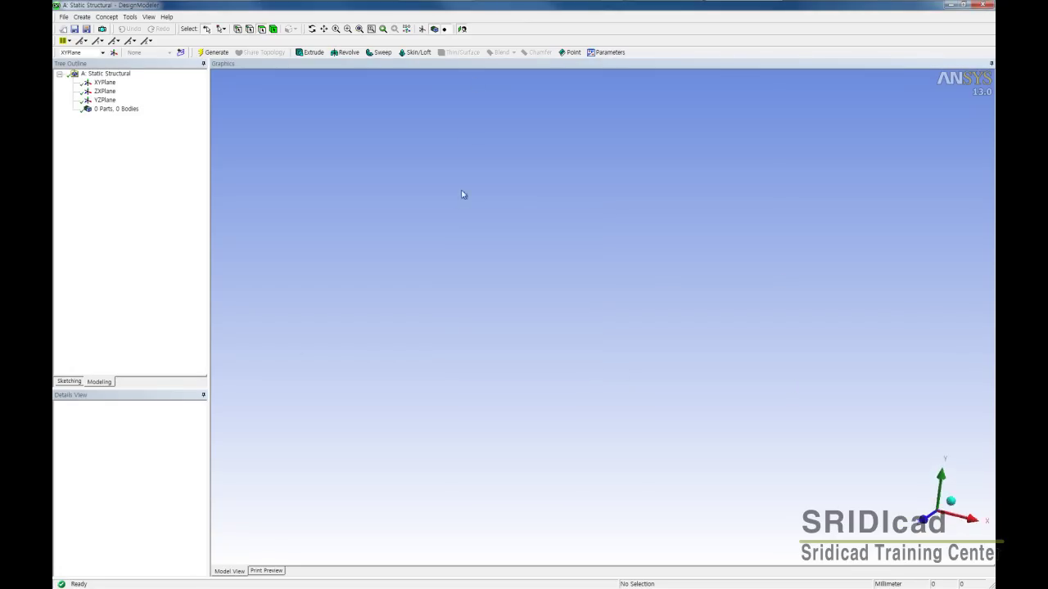
{"action": "left_click", "coordinate": [82, 382]}
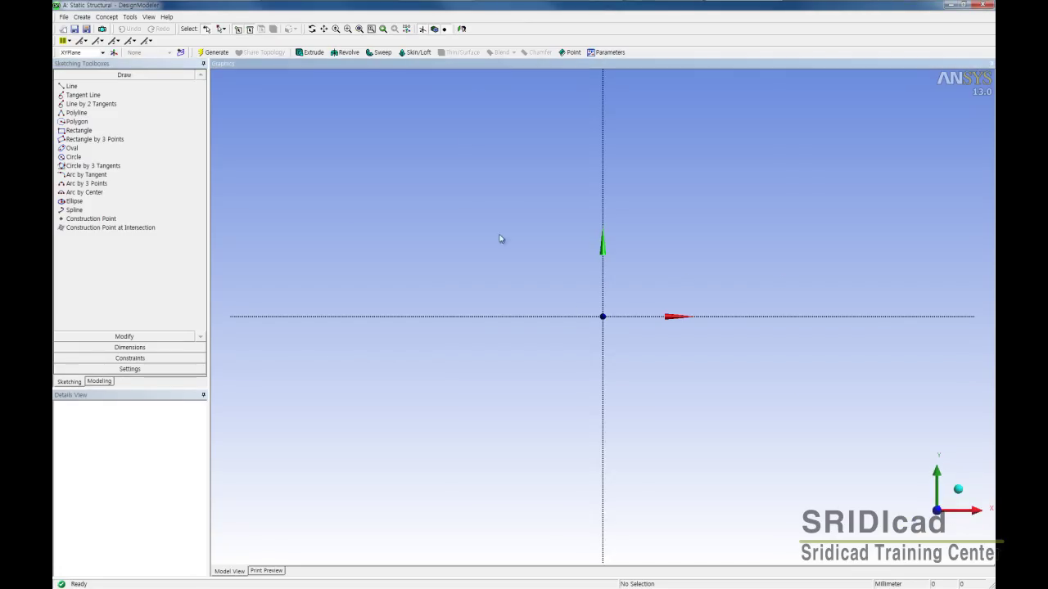
Draw a closed polyline right triangle from the origin with legs along the Y and X axes
{"action": "left_click", "coordinate": [76, 113]}
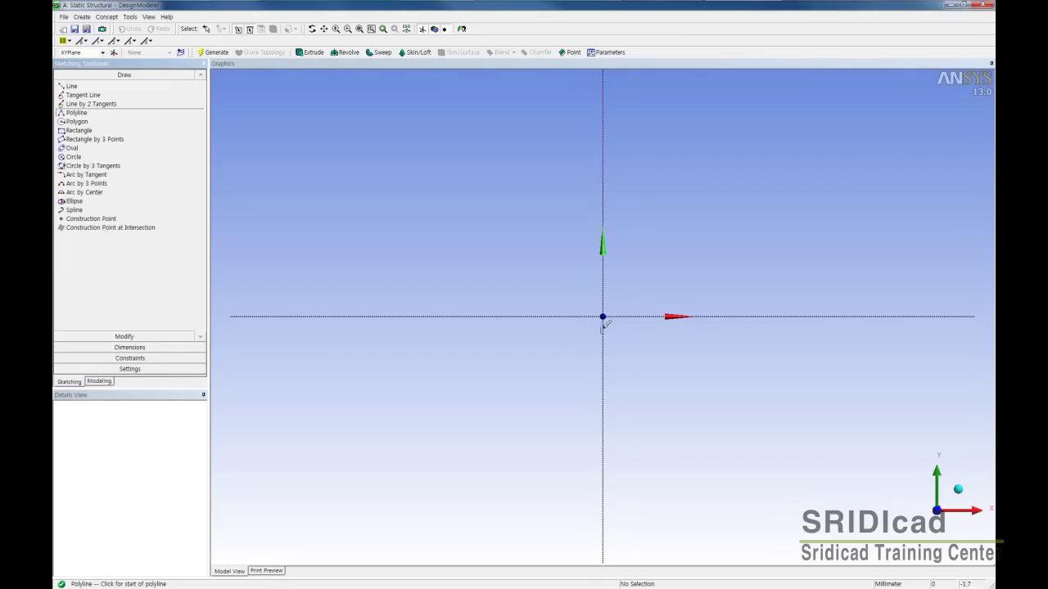
{"action": "left_click", "coordinate": [603, 316]}
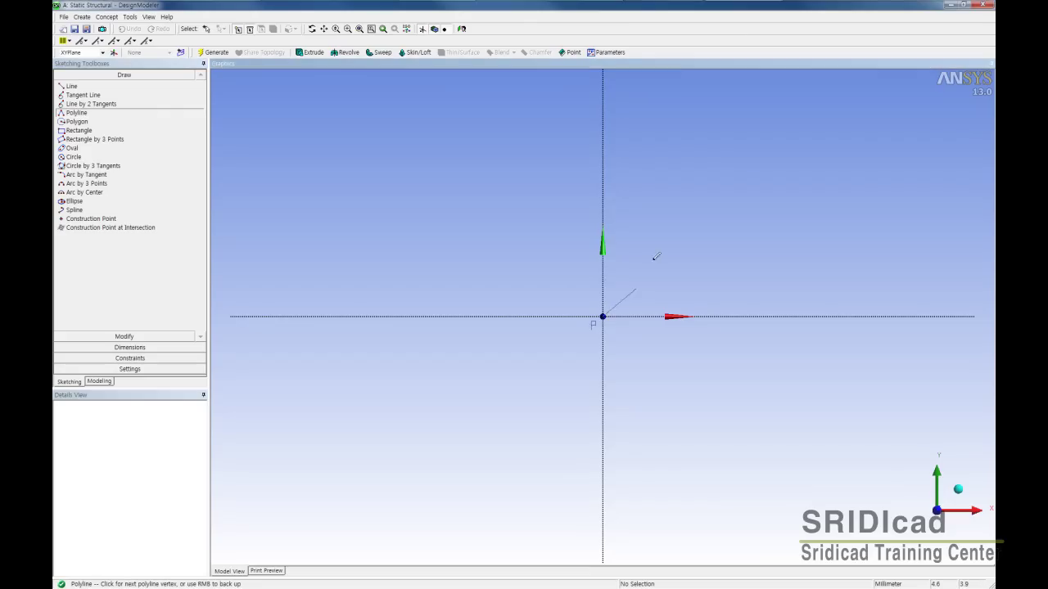
{"action": "left_click", "coordinate": [603, 123]}
{"action": "left_click", "coordinate": [819, 316]}
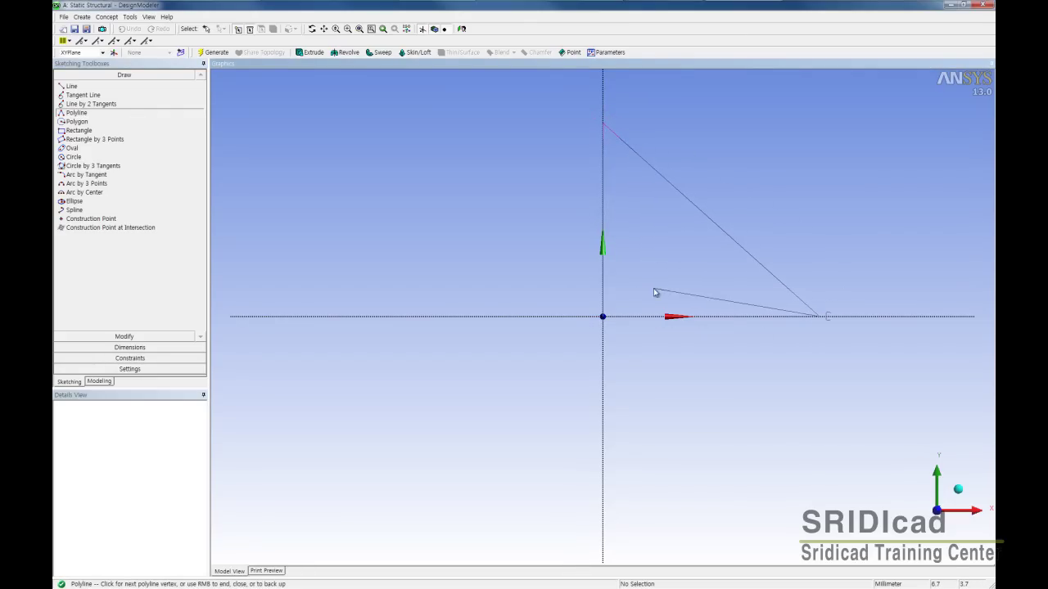
{"action": "right_click", "coordinate": [655, 291]}
{"action": "left_click", "coordinate": [686, 302]}
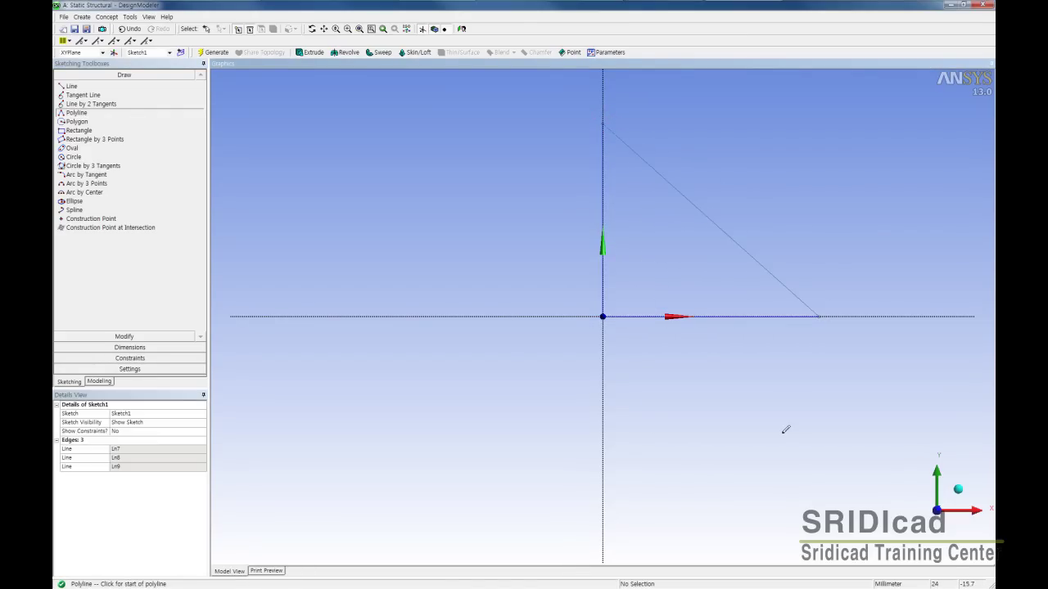
{"action": "key", "text": "Escape"}
{"action": "left_click", "coordinate": [509, 370]}
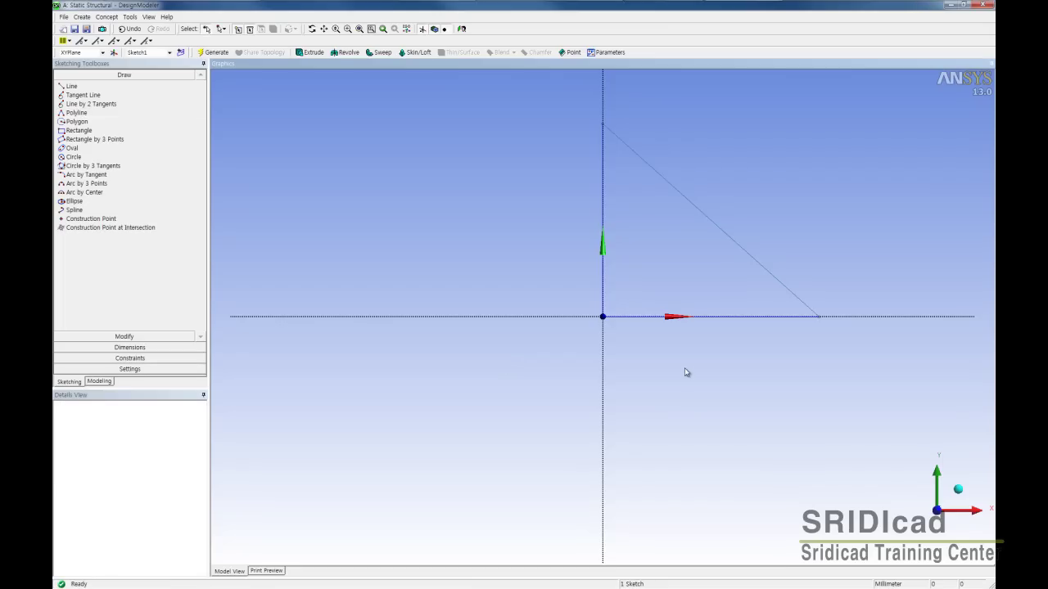
{"action": "scroll", "coordinate": [589, 465], "scroll_direction": "down", "scroll_amount": 2}
{"action": "scroll", "coordinate": [609, 450], "scroll_direction": "down", "scroll_amount": 1}
{"action": "scroll", "coordinate": [623, 434], "scroll_direction": "up", "scroll_amount": 2}
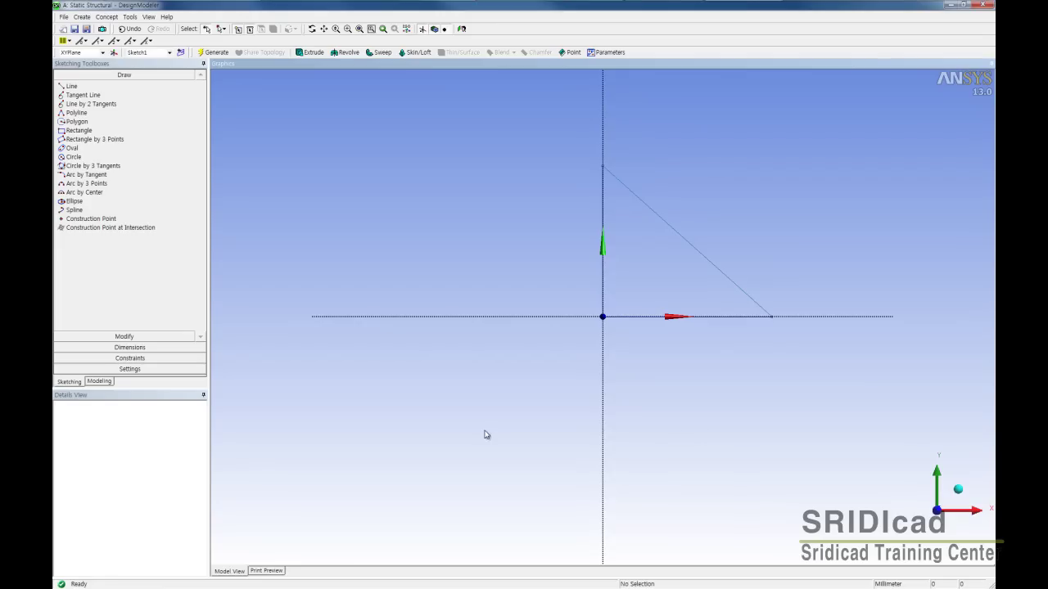
Constrain the triangle's vertical and bottom legs to equal length
{"action": "left_click", "coordinate": [137, 348]}
{"action": "left_click", "coordinate": [130, 358]}
{"action": "left_click", "coordinate": [90, 217]}
{"action": "left_click", "coordinate": [604, 209]}
{"action": "left_click", "coordinate": [712, 319]}
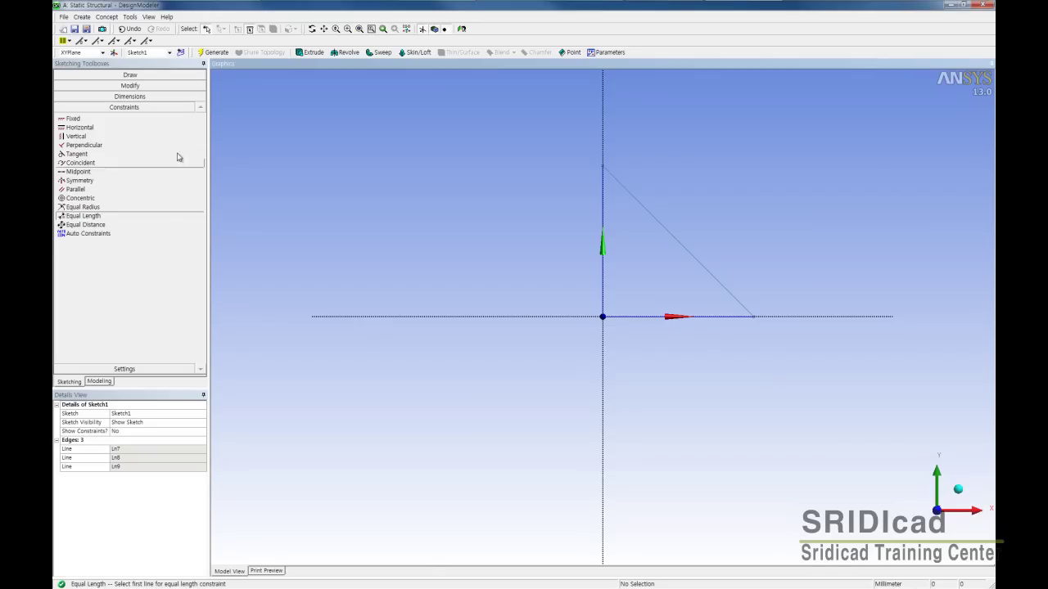
Add a vertical dimension and a horizontal dimension to the triangle's two legs
{"action": "left_click", "coordinate": [143, 96]}
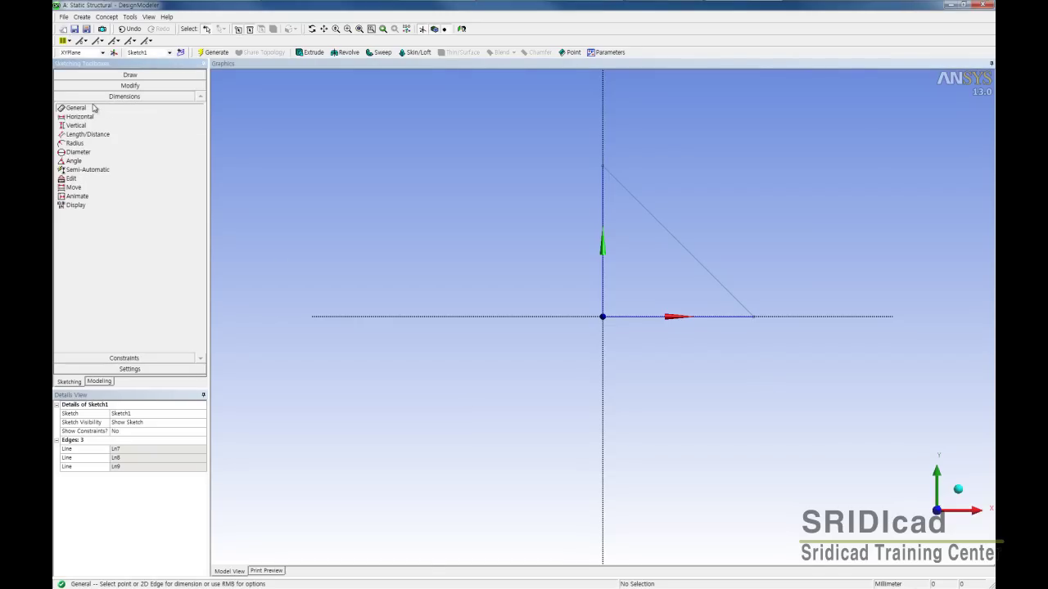
{"action": "left_click", "coordinate": [603, 205]}
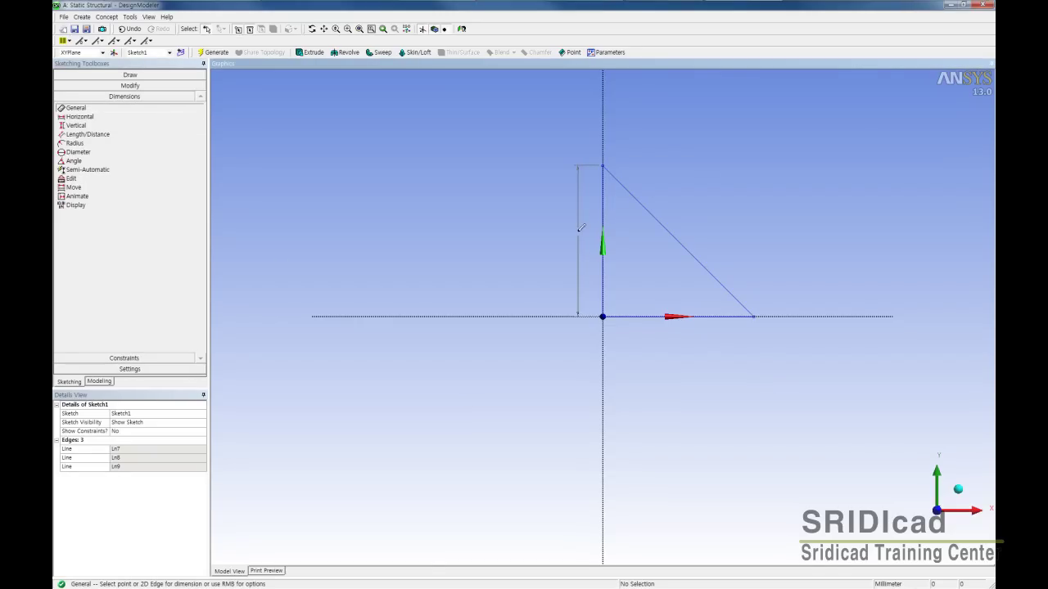
{"action": "left_click", "coordinate": [578, 238]}
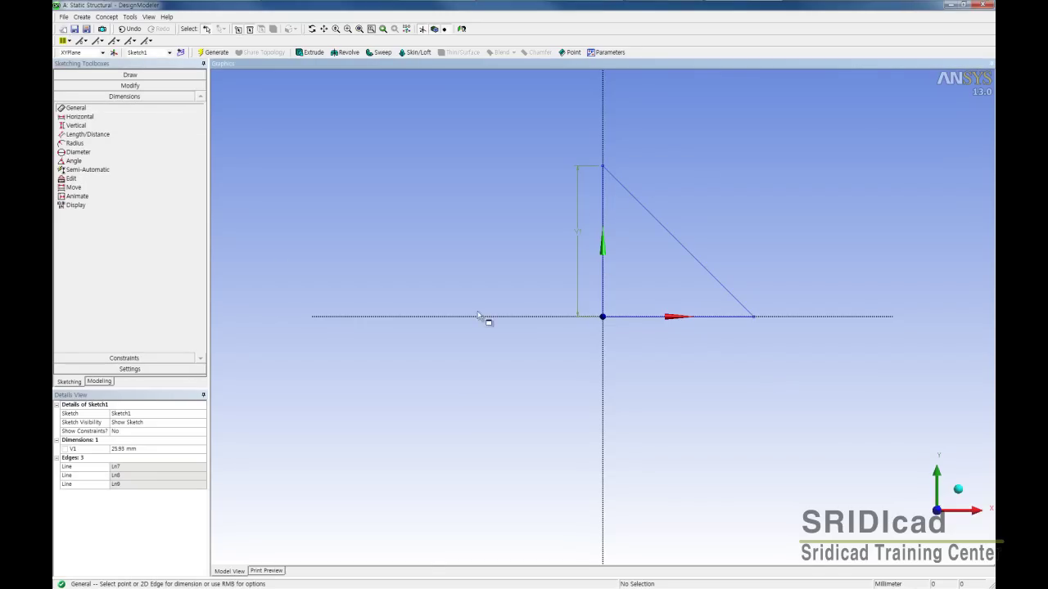
{"action": "left_click", "coordinate": [709, 319]}
{"action": "left_click", "coordinate": [619, 332]}
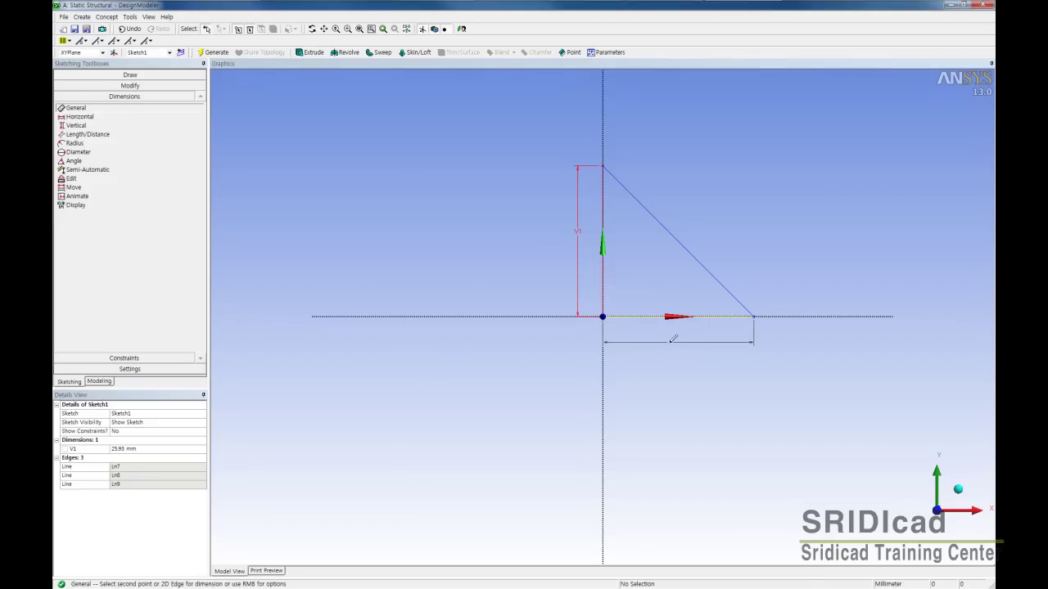
{"action": "left_click", "coordinate": [673, 342]}
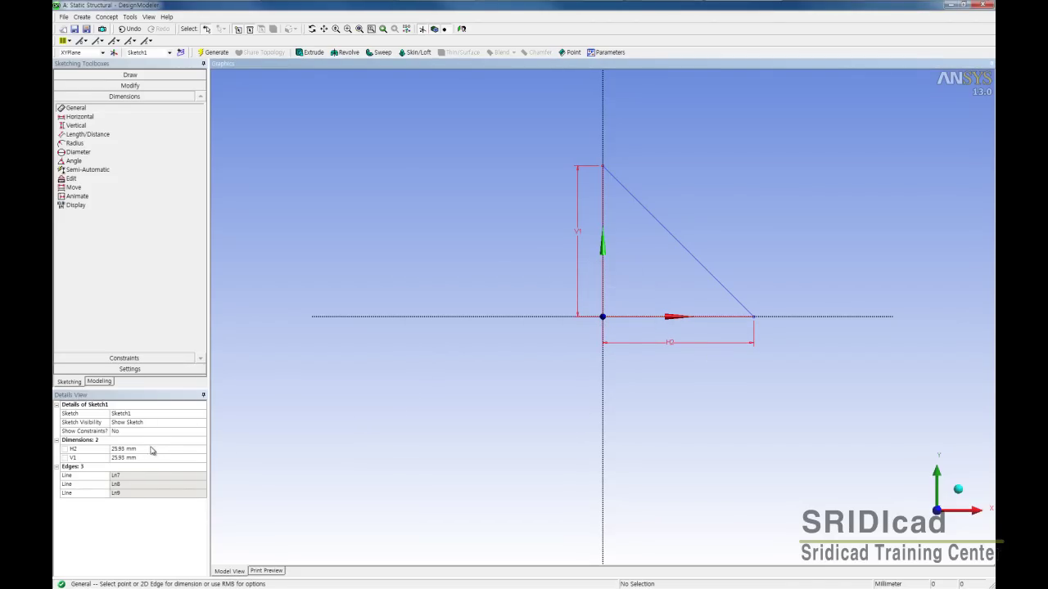
Try setting the horizontal dimension to 30, then delete the over-defined H2 dimension
{"action": "left_click", "coordinate": [152, 449]}
{"action": "type", "text": "30"}
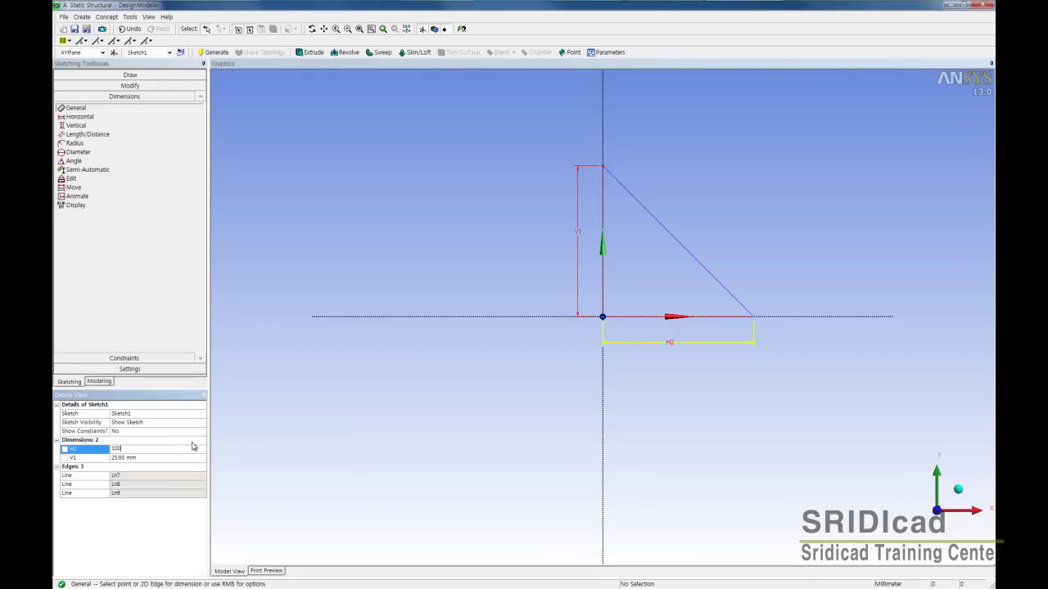
{"action": "key", "text": "Return"}
{"action": "left_click", "coordinate": [614, 329]}
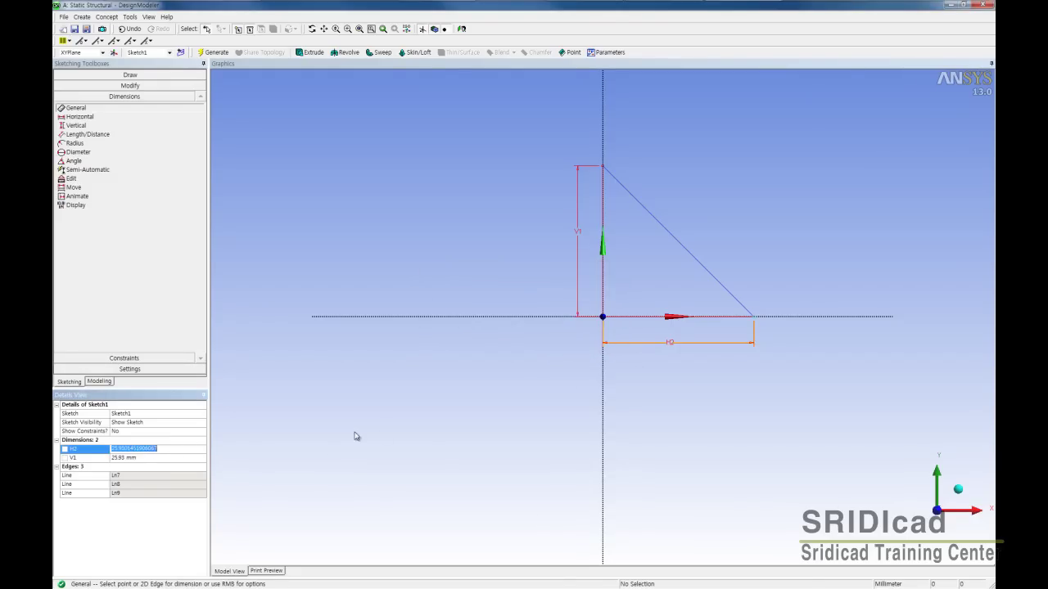
{"action": "left_click", "coordinate": [671, 344]}
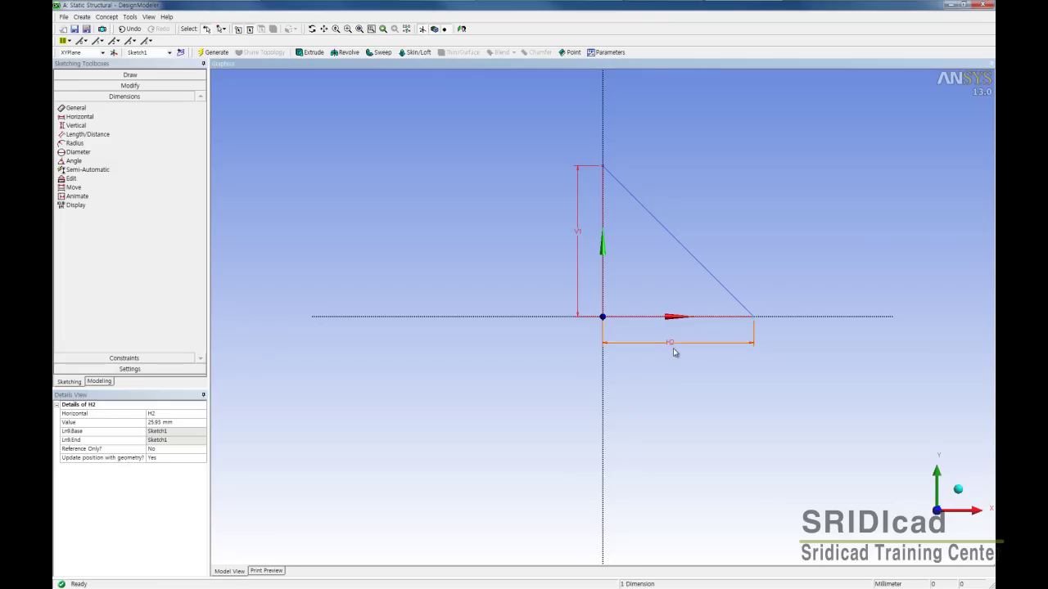
{"action": "key", "text": "Delete"}
Set the vertical dimension V1 to 100 mm
{"action": "left_click", "coordinate": [148, 449]}
{"action": "type", "text": "100"}
{"action": "key", "text": "Return"}
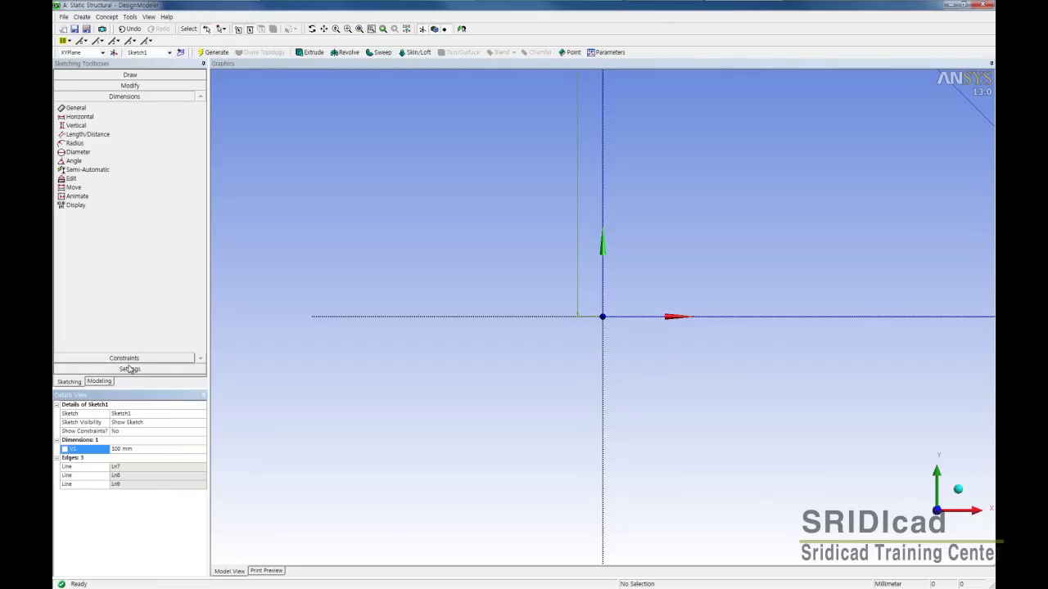
Display the dimension as its 100 mm value and fit the triangle in view
{"action": "left_click", "coordinate": [136, 96]}
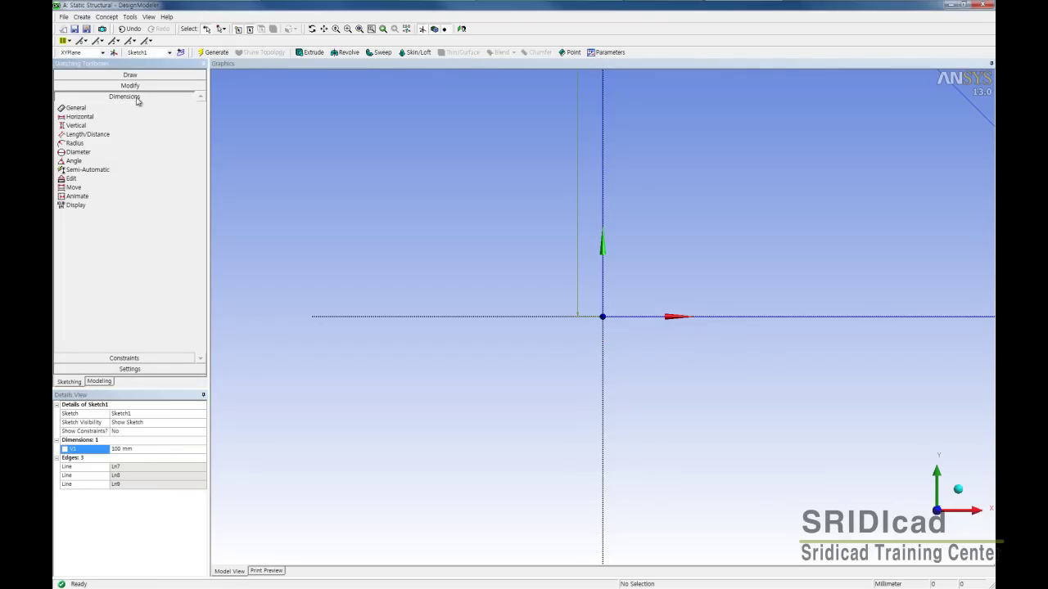
{"action": "left_click", "coordinate": [82, 207]}
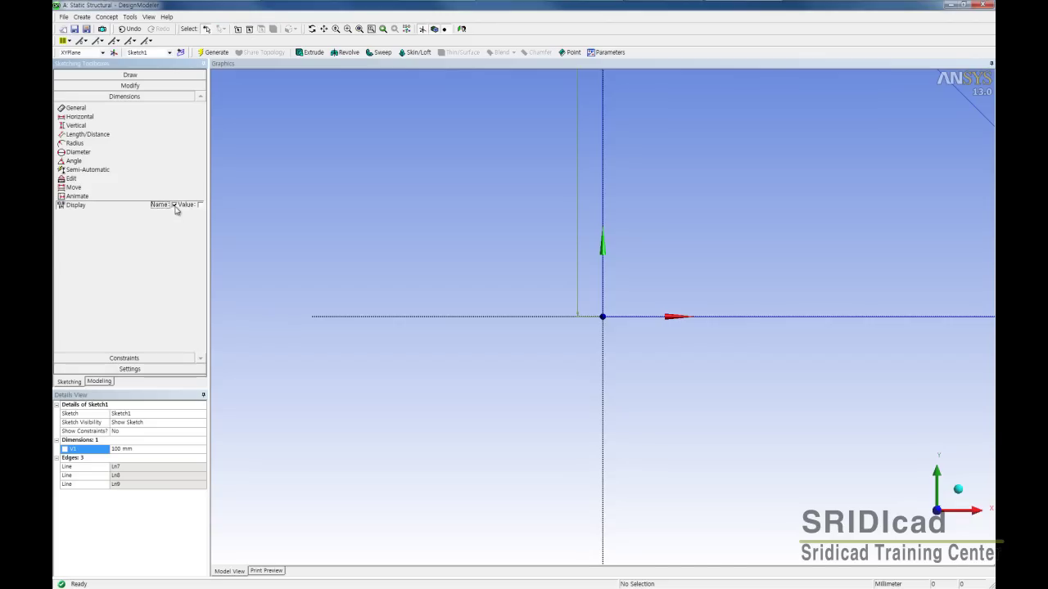
{"action": "left_click", "coordinate": [383, 29]}
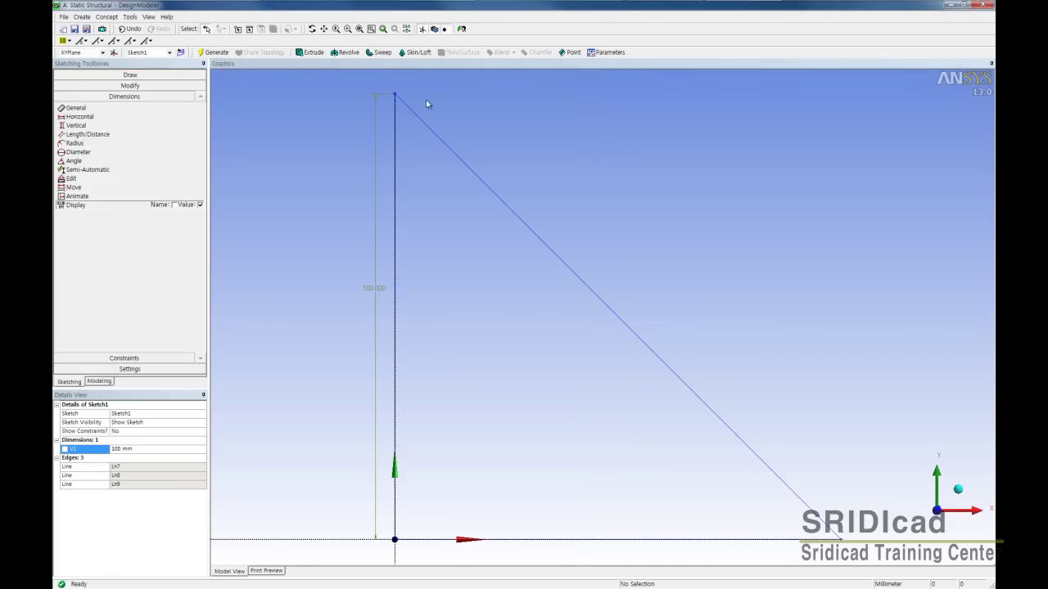
{"action": "left_click", "coordinate": [617, 214]}
{"action": "mouse_move", "coordinate": [552, 293]}
{"action": "middle_mouse_down", "text": "shift"}
{"action": "mouse_move", "coordinate": [552, 368]}
{"action": "mouse_move", "coordinate": [568, 358]}
{"action": "middle_mouse_up", "text": "shift"}
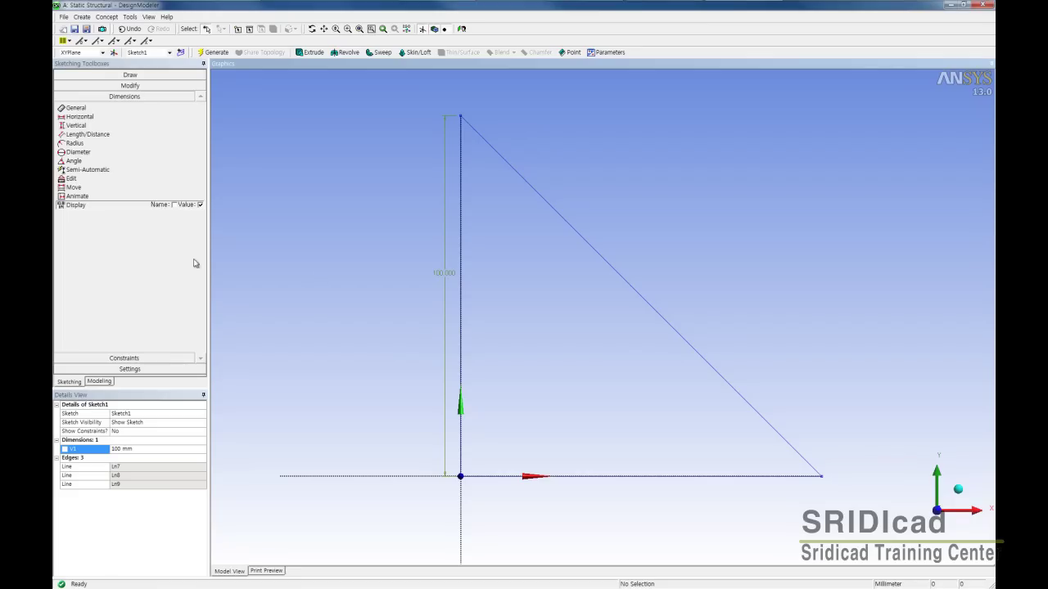
Move the 100 mm dimension label farther left of the vertical leg
{"action": "left_click", "coordinate": [141, 85]}
{"action": "left_click", "coordinate": [144, 347]}
{"action": "left_click", "coordinate": [73, 187]}
{"action": "left_click", "coordinate": [443, 273]}
{"action": "left_click", "coordinate": [411, 279]}
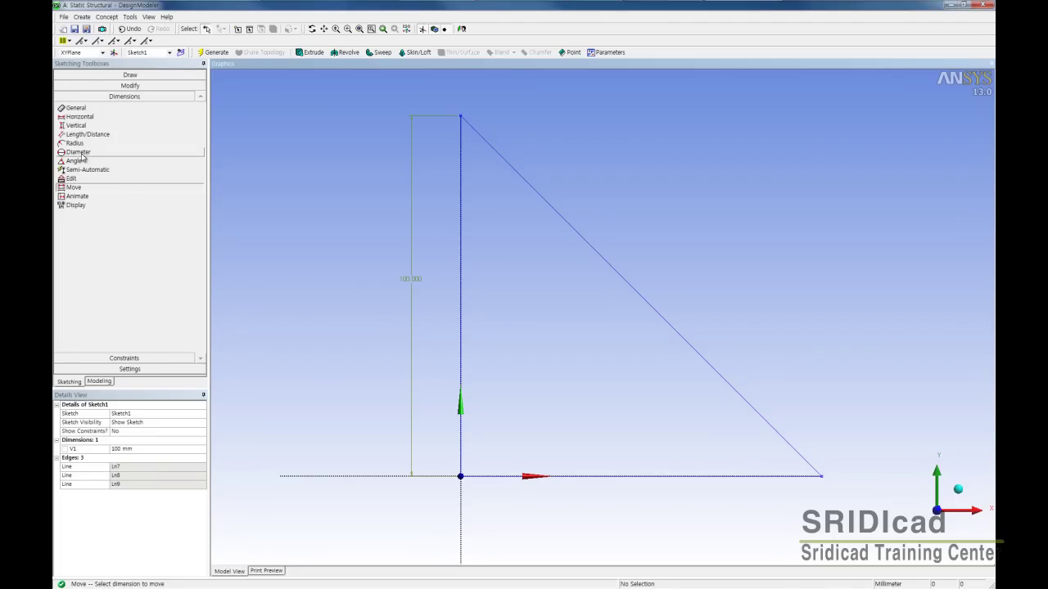
{"action": "left_click", "coordinate": [98, 75]}
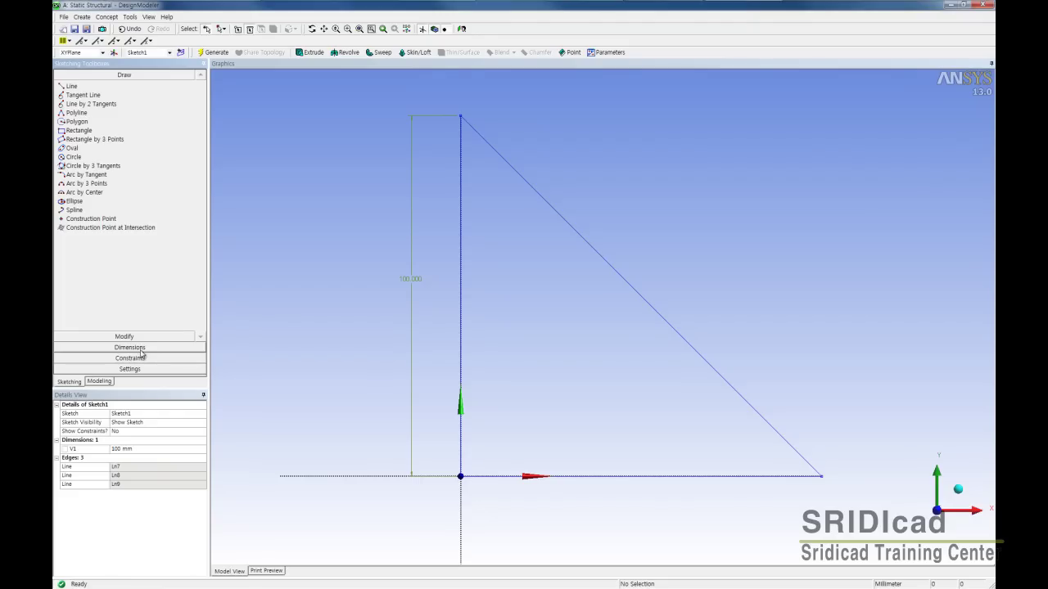
Fillet the top, bottom-right and bottom-left triangle corners with a 10 mm radius
{"action": "left_click", "coordinate": [124, 336]}
{"action": "left_click", "coordinate": [72, 97]}
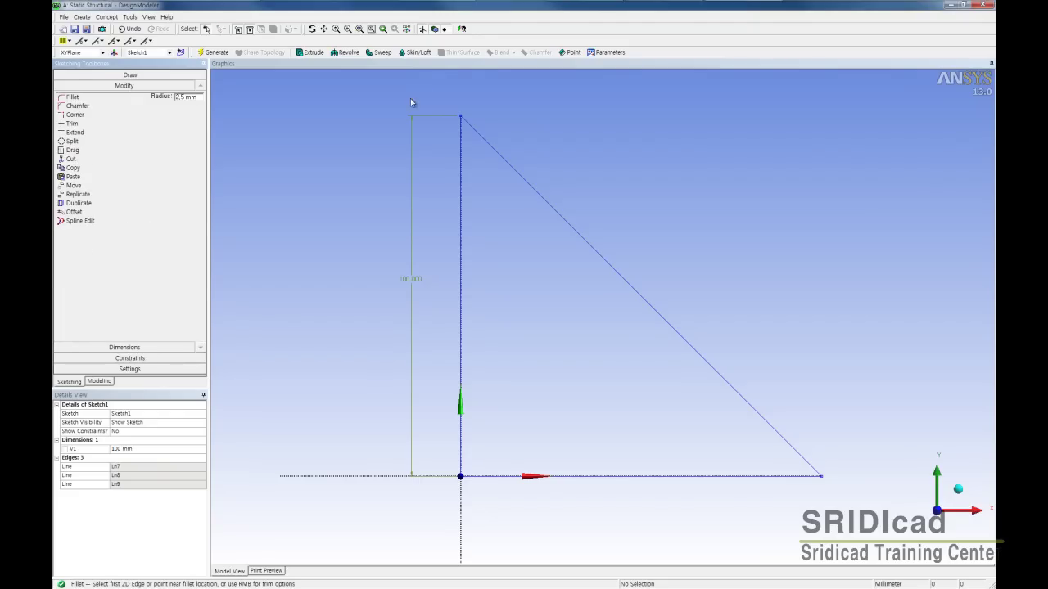
{"action": "double_click", "coordinate": [195, 97]}
{"action": "type", "text": "10"}
{"action": "left_click", "coordinate": [473, 125]}
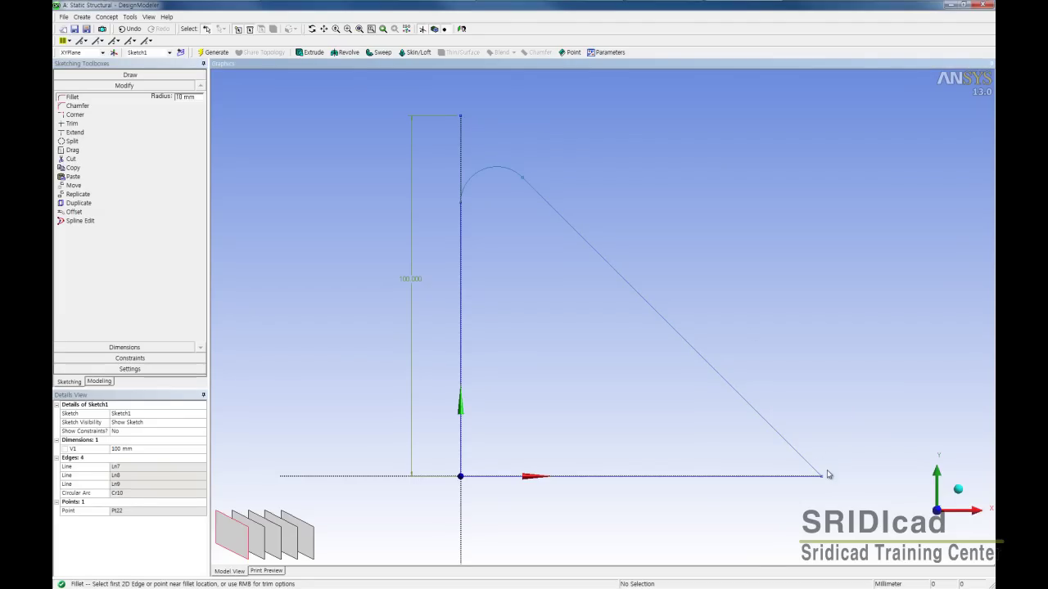
{"action": "left_click", "coordinate": [824, 483]}
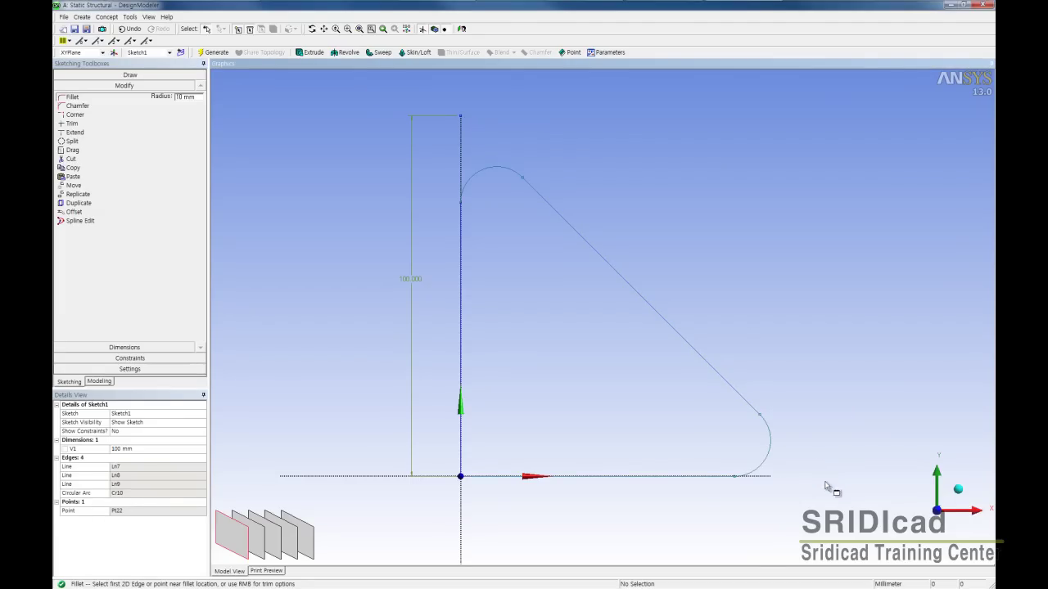
{"action": "left_click", "coordinate": [465, 485]}
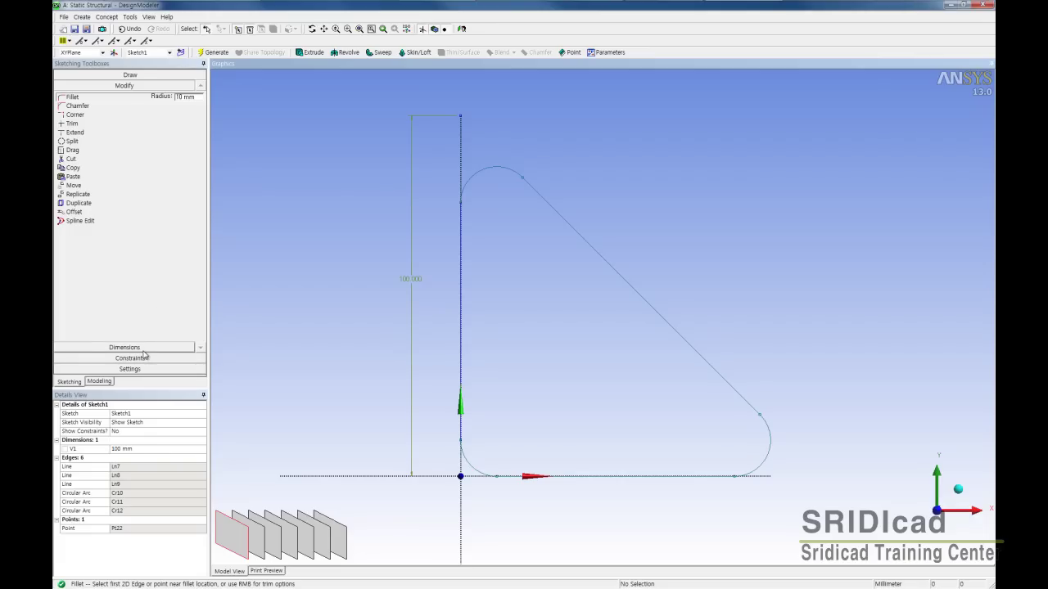
{"action": "left_click", "coordinate": [129, 76]}
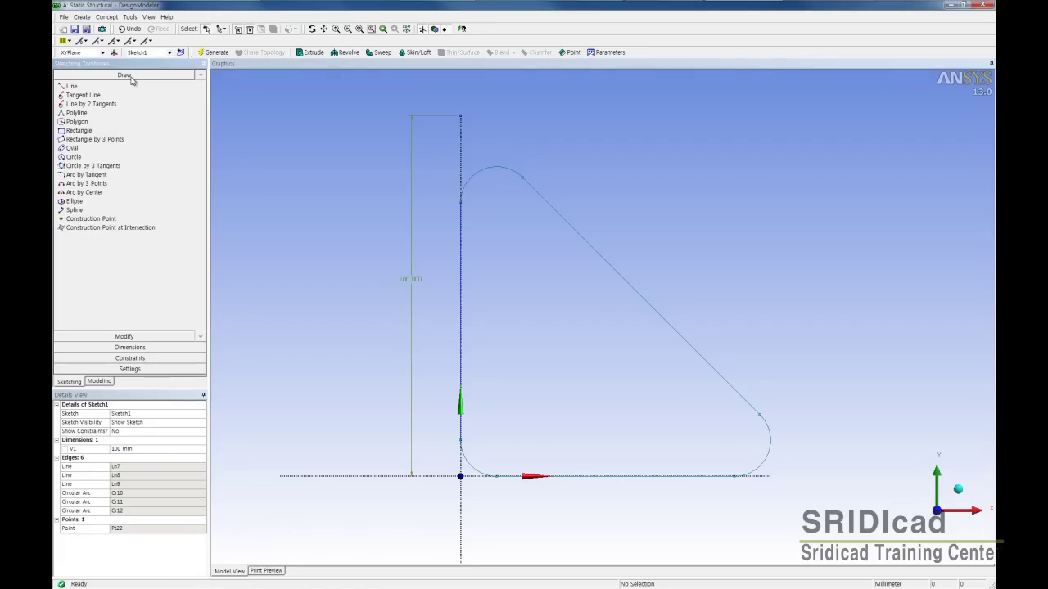
Place a construction point inside each of the three fillet arcs
{"action": "left_click", "coordinate": [68, 221]}
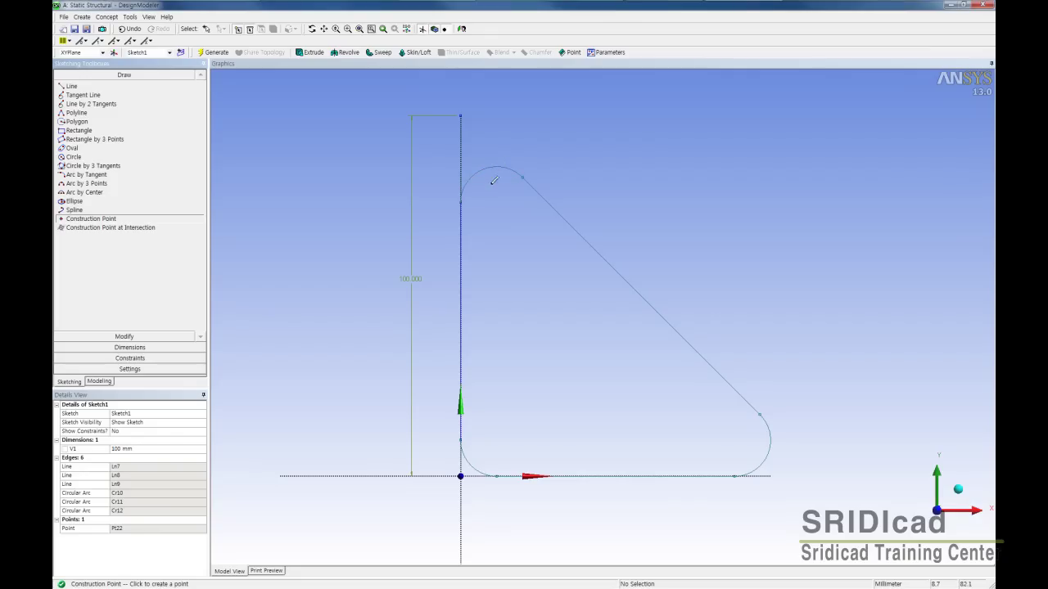
{"action": "left_click", "coordinate": [492, 198]}
{"action": "left_click", "coordinate": [749, 446]}
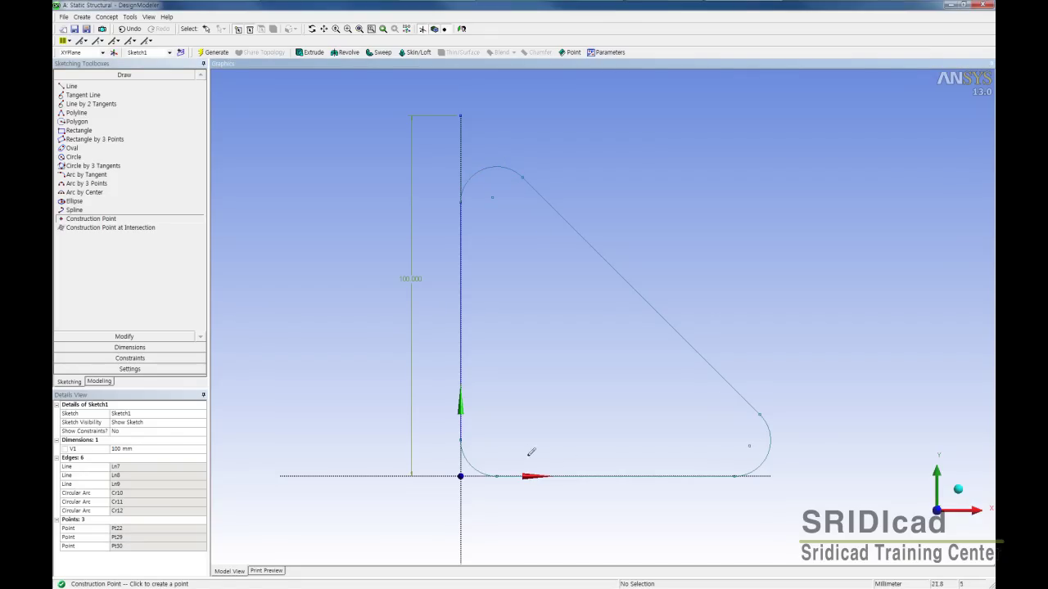
{"action": "left_click", "coordinate": [489, 453]}
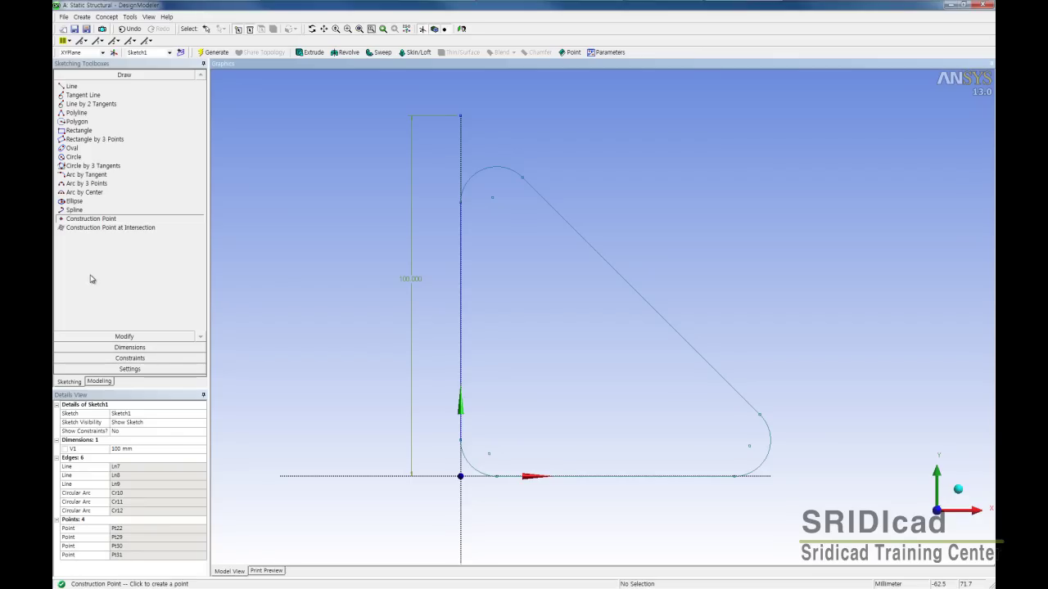
{"action": "left_click", "coordinate": [129, 348]}
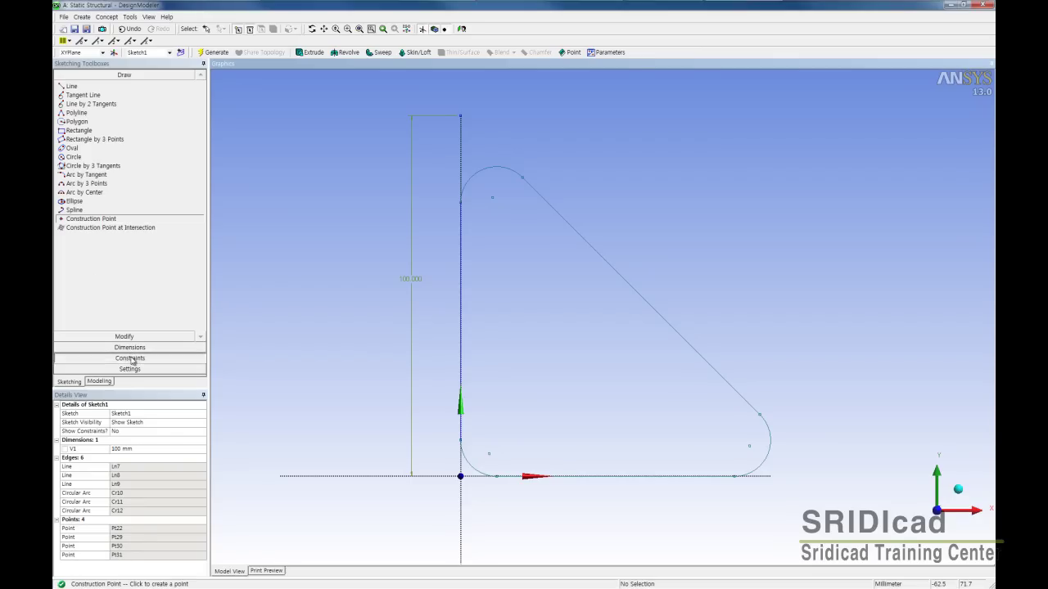
Constrain each construction point concentric with its top, bottom-right and bottom-left arc
{"action": "left_click", "coordinate": [131, 358]}
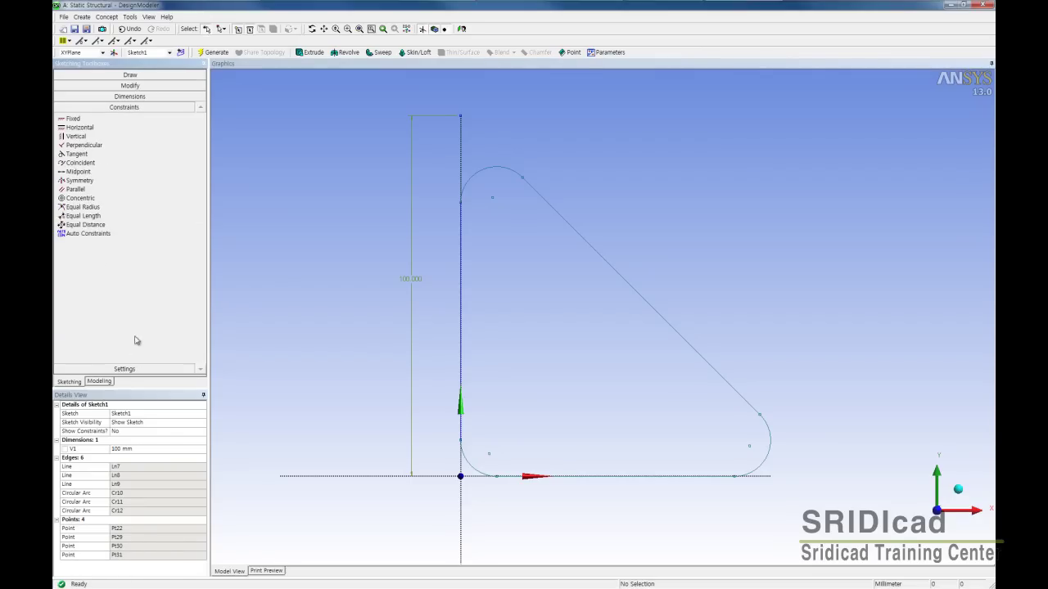
{"action": "left_click", "coordinate": [69, 199]}
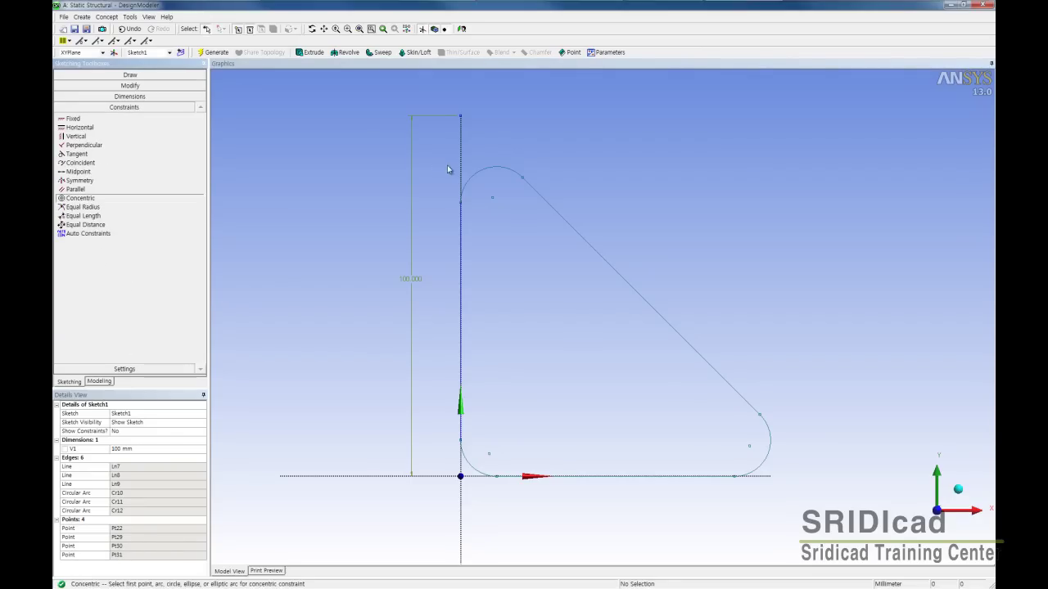
{"action": "left_click", "coordinate": [489, 170]}
{"action": "left_click", "coordinate": [494, 201]}
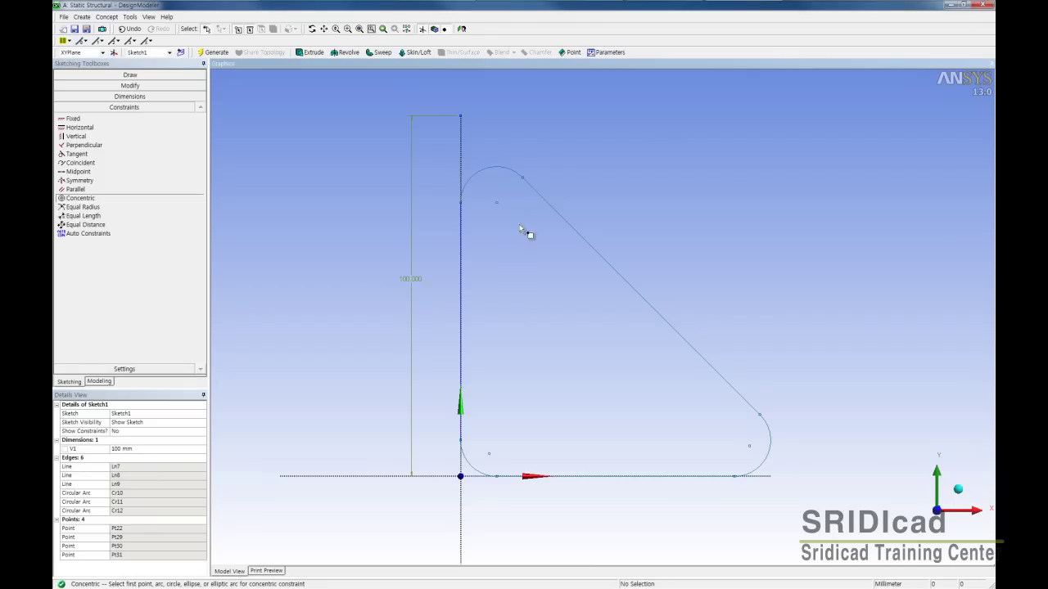
{"action": "left_click", "coordinate": [772, 442]}
{"action": "left_click", "coordinate": [750, 447]}
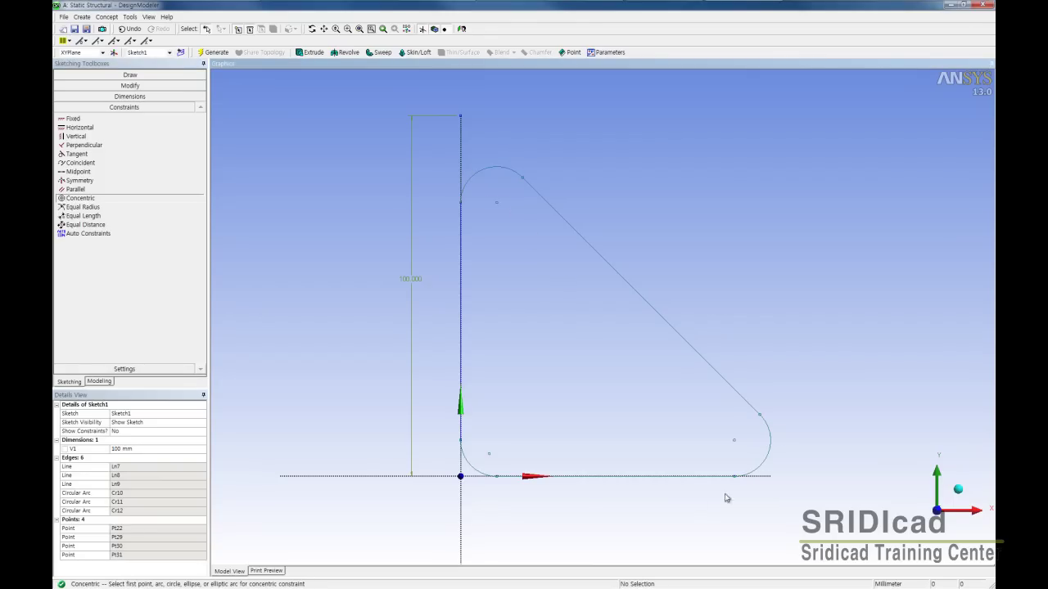
{"action": "left_click", "coordinate": [473, 472]}
{"action": "left_click", "coordinate": [491, 456]}
{"action": "left_click", "coordinate": [129, 97]}
{"action": "left_click", "coordinate": [131, 85]}
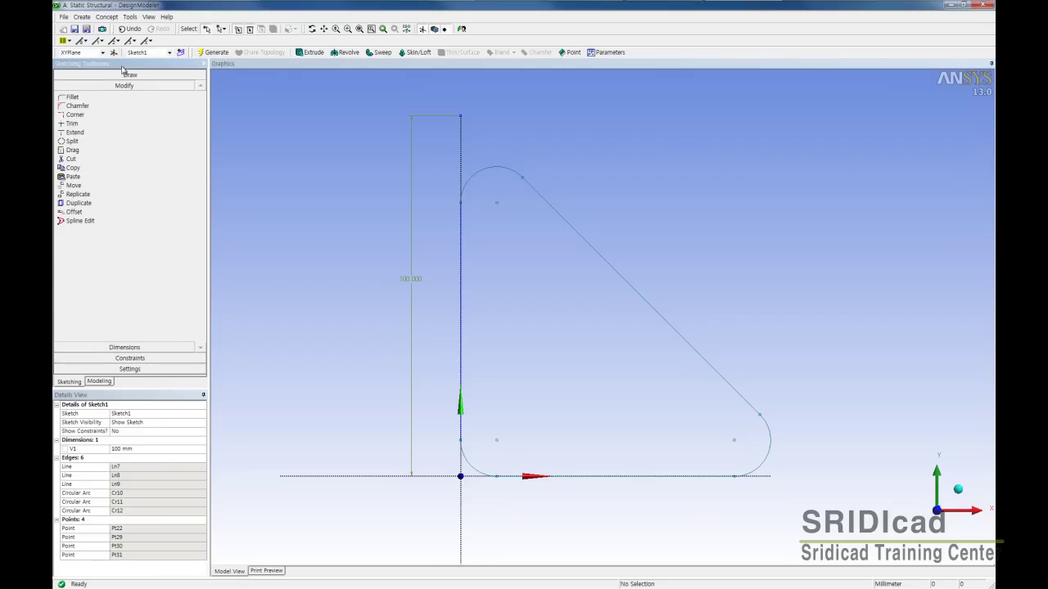
Draw a circle centred on the top corner arc's centre point
{"action": "left_click", "coordinate": [126, 75]}
{"action": "left_click", "coordinate": [72, 156]}
{"action": "left_click", "coordinate": [496, 203]}
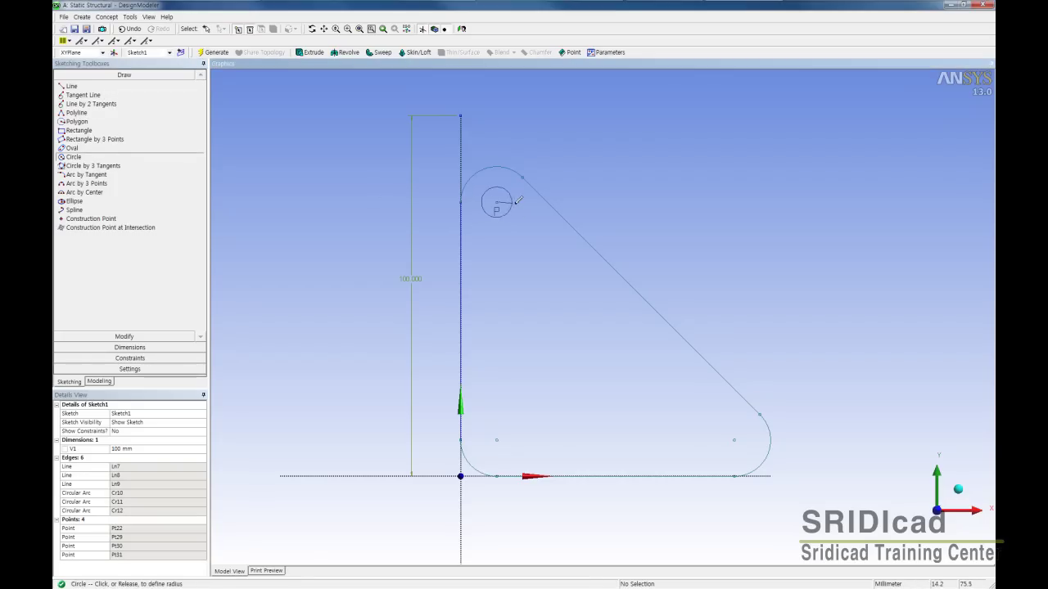
{"action": "left_click", "coordinate": [524, 208]}
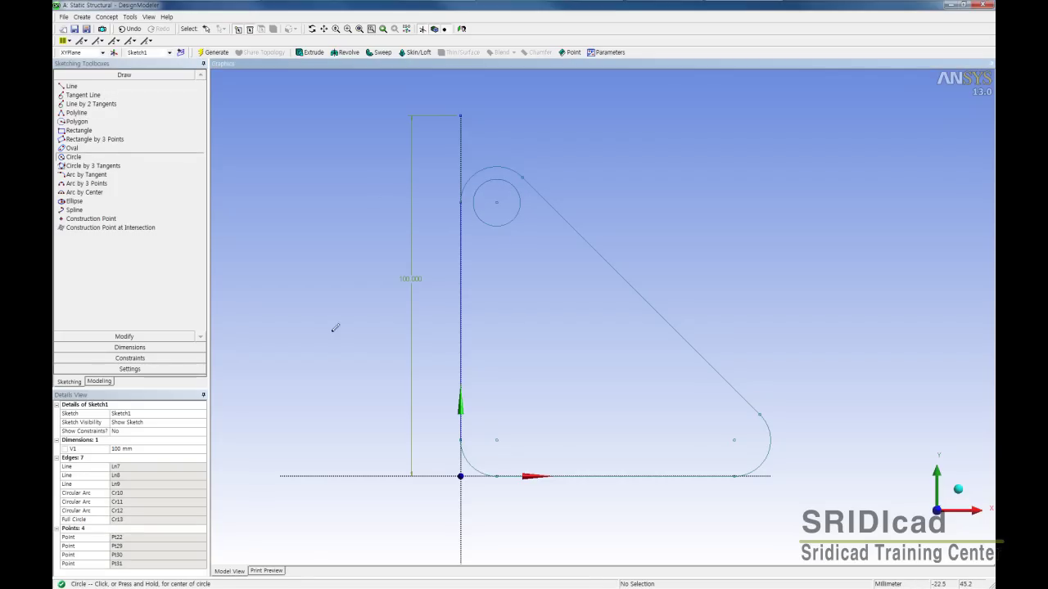
Dimension the circle's diameter and set it to 10 mm
{"action": "left_click", "coordinate": [129, 347]}
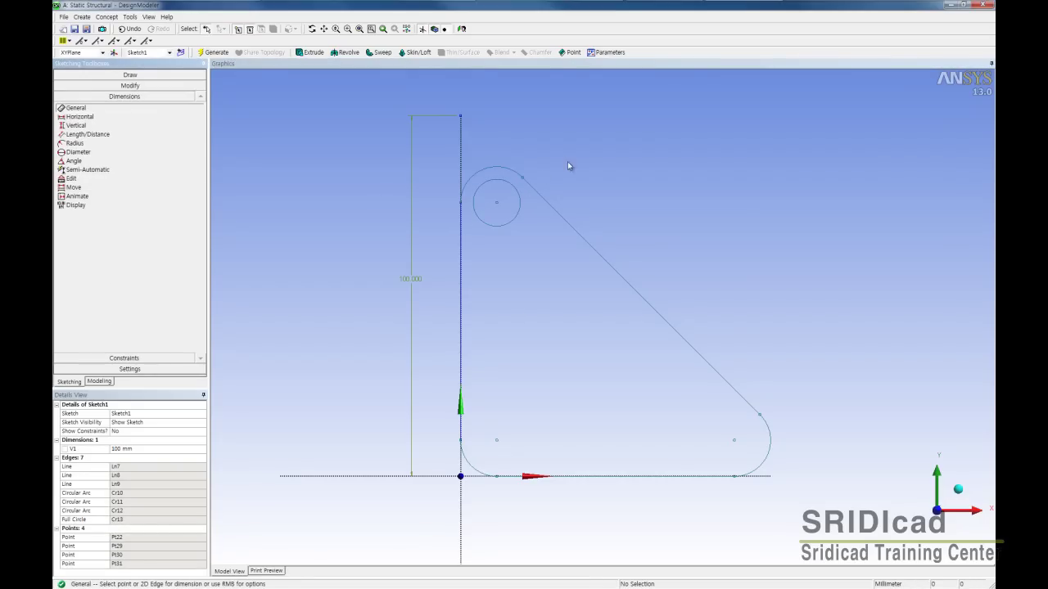
{"action": "left_click", "coordinate": [519, 196]}
{"action": "left_click", "coordinate": [533, 216]}
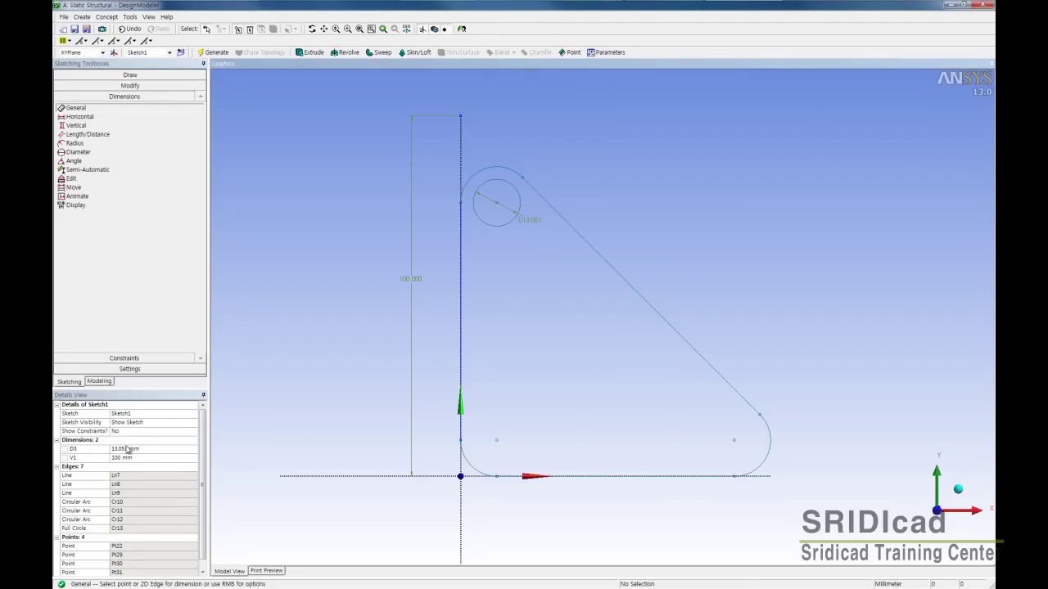
{"action": "left_click", "coordinate": [526, 223]}
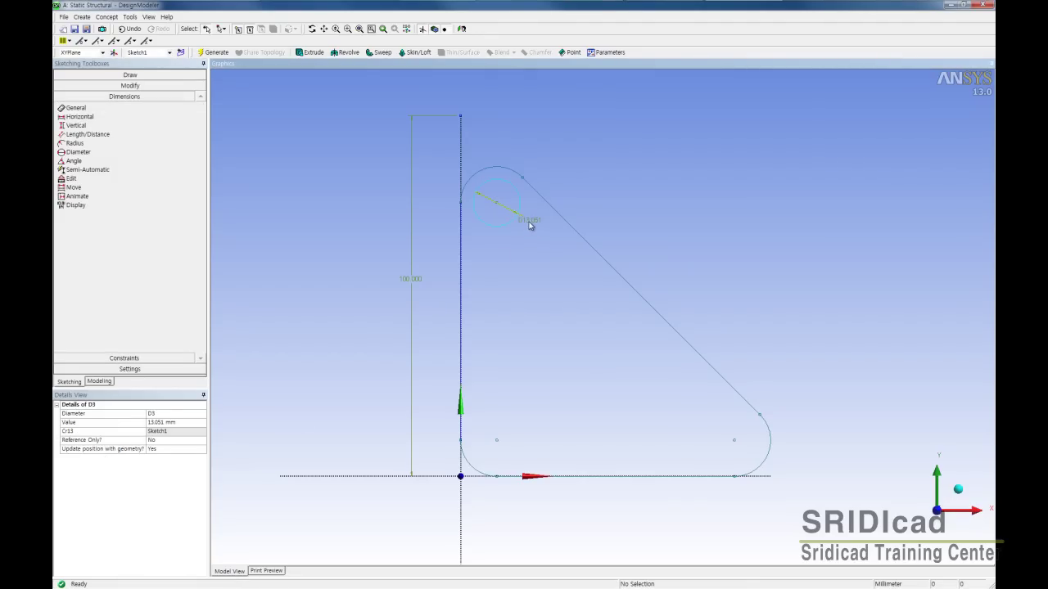
{"action": "left_click", "coordinate": [182, 423]}
{"action": "type", "text": "10"}
{"action": "key", "text": "Return"}
{"action": "left_click", "coordinate": [144, 87]}
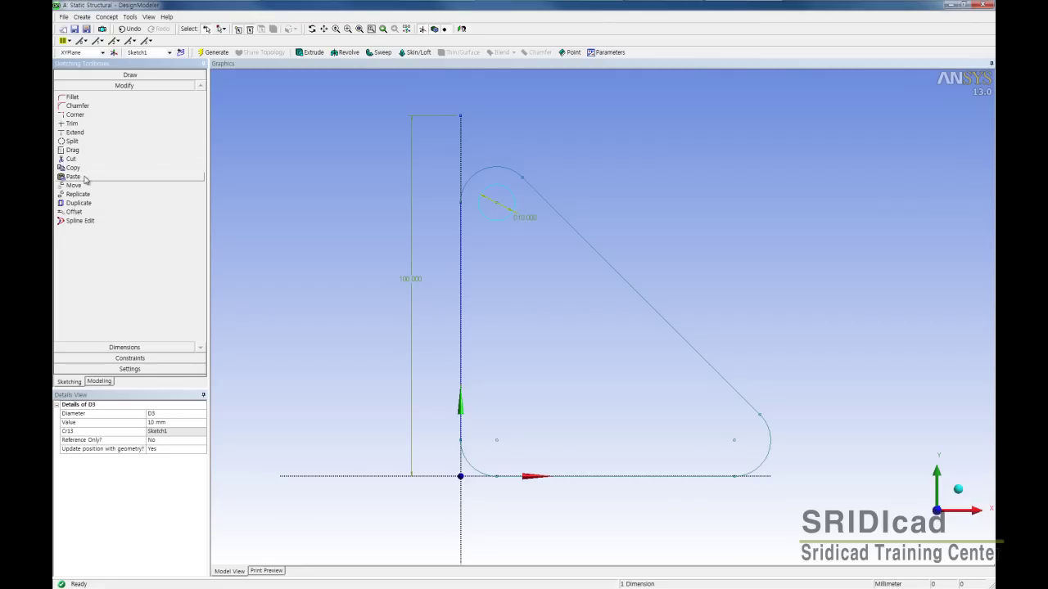
Copy the 10 mm circle from its centre and paste it at the lower-right and lower-left arc centres
{"action": "left_click", "coordinate": [103, 196]}
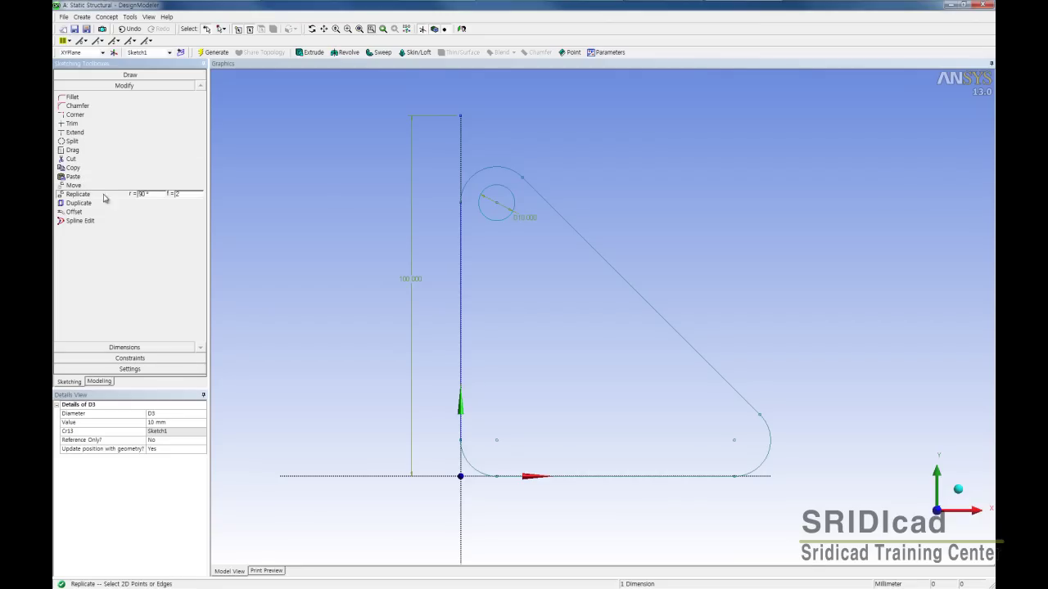
{"action": "left_click", "coordinate": [514, 200]}
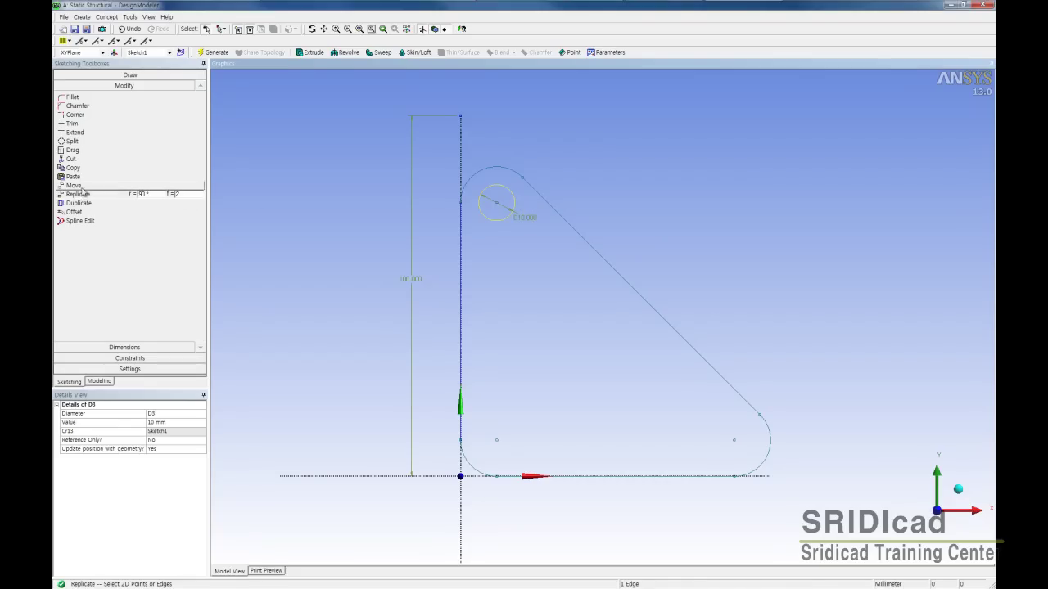
{"action": "left_click", "coordinate": [73, 167]}
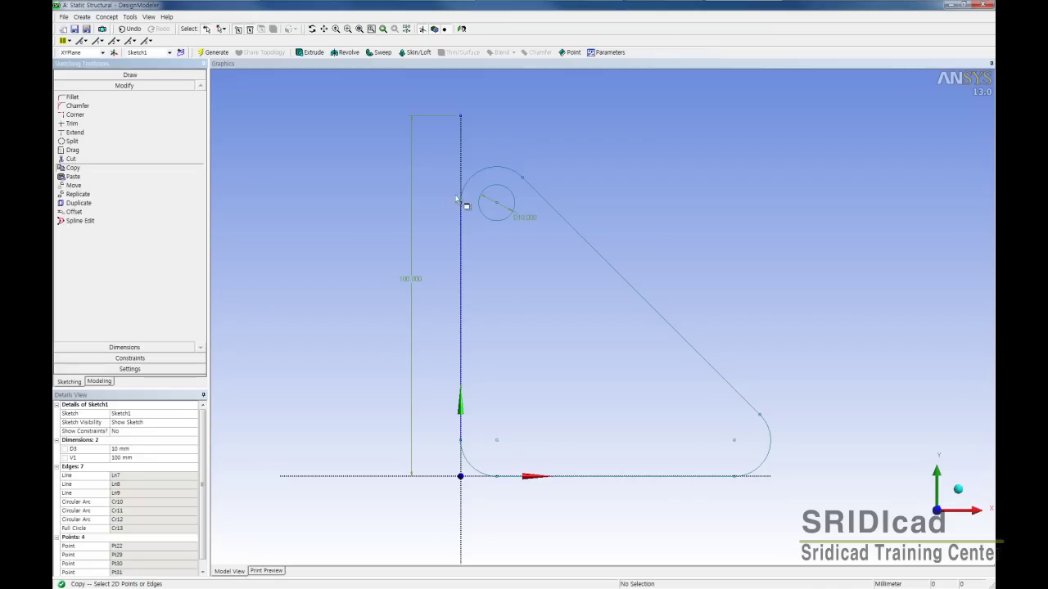
{"action": "left_click", "coordinate": [513, 201]}
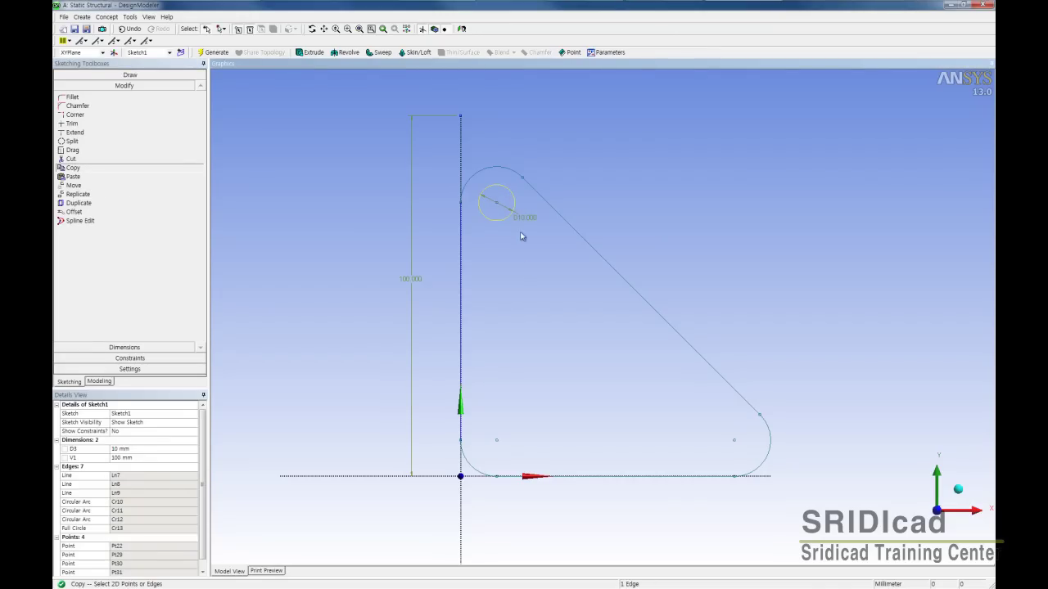
{"action": "right_click", "coordinate": [519, 237]}
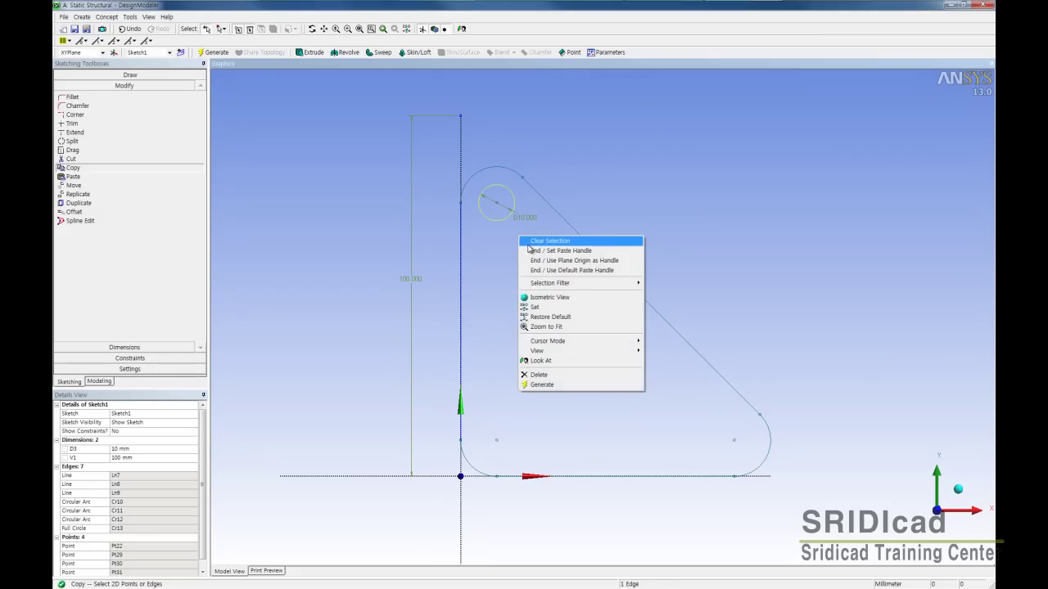
{"action": "left_click", "coordinate": [534, 251]}
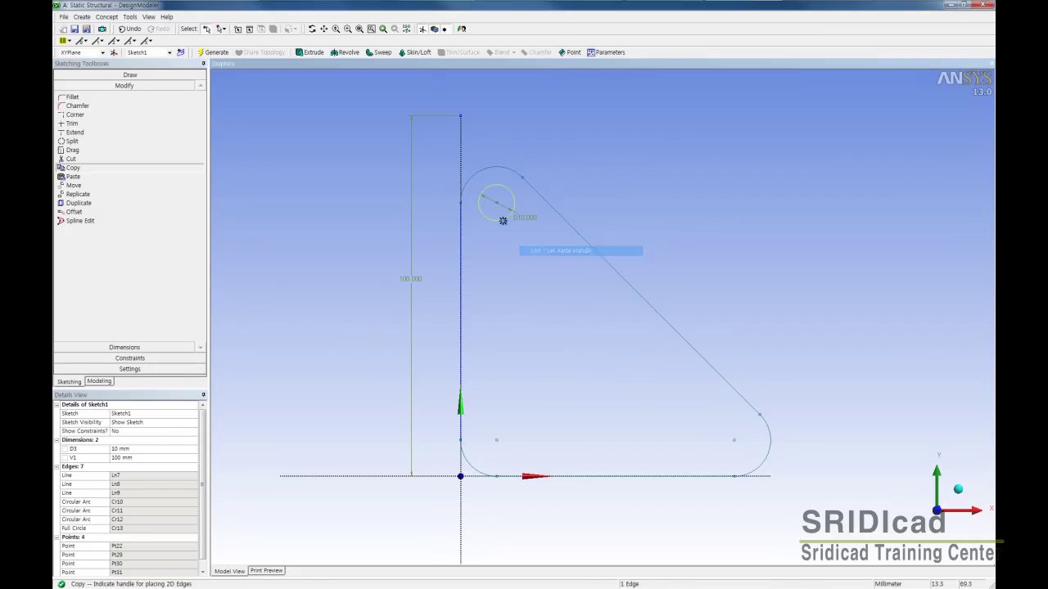
{"action": "left_click", "coordinate": [496, 203]}
{"action": "key", "text": "ctrl+v"}
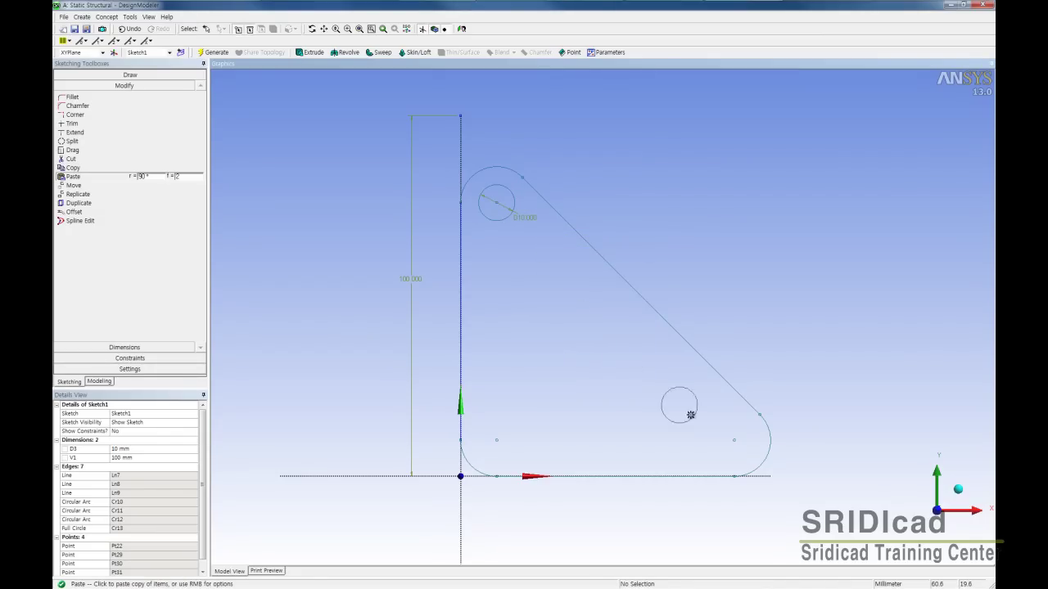
{"action": "left_click", "coordinate": [734, 440]}
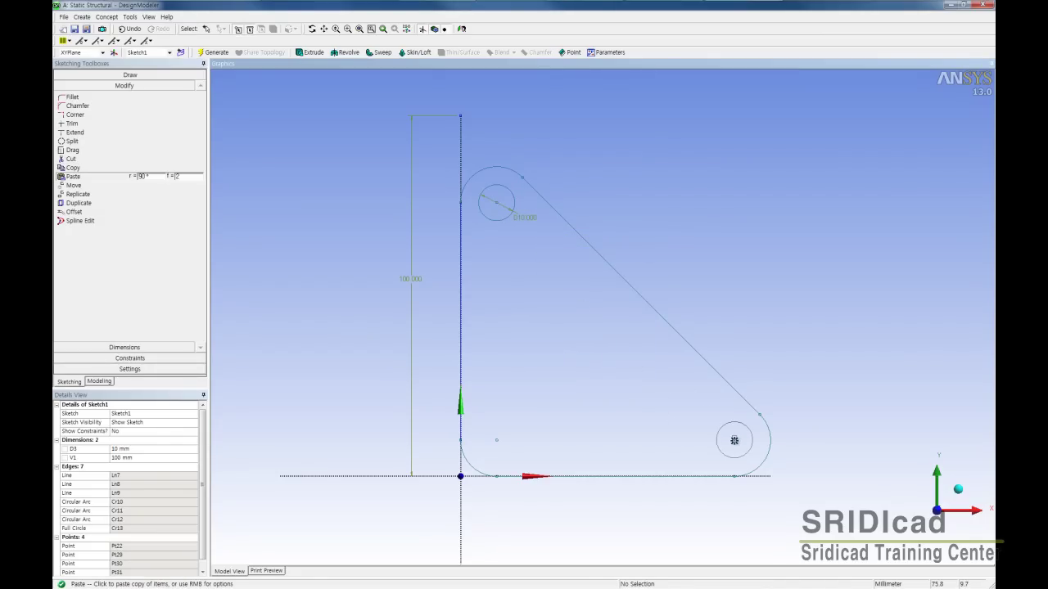
{"action": "left_click", "coordinate": [496, 441]}
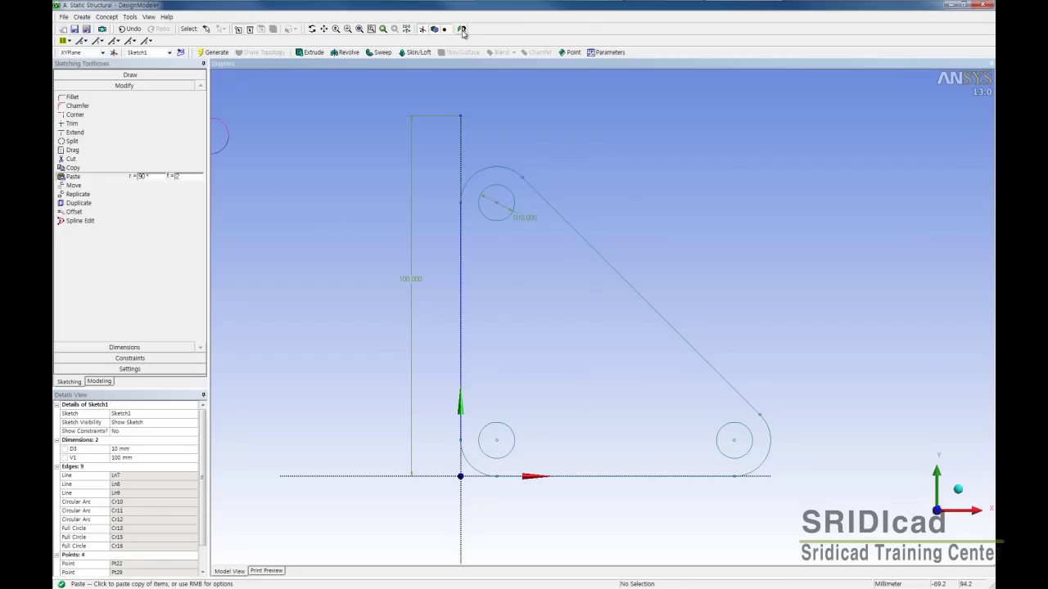
{"action": "scroll", "coordinate": [553, 107], "scroll_direction": "up", "scroll_amount": 1}
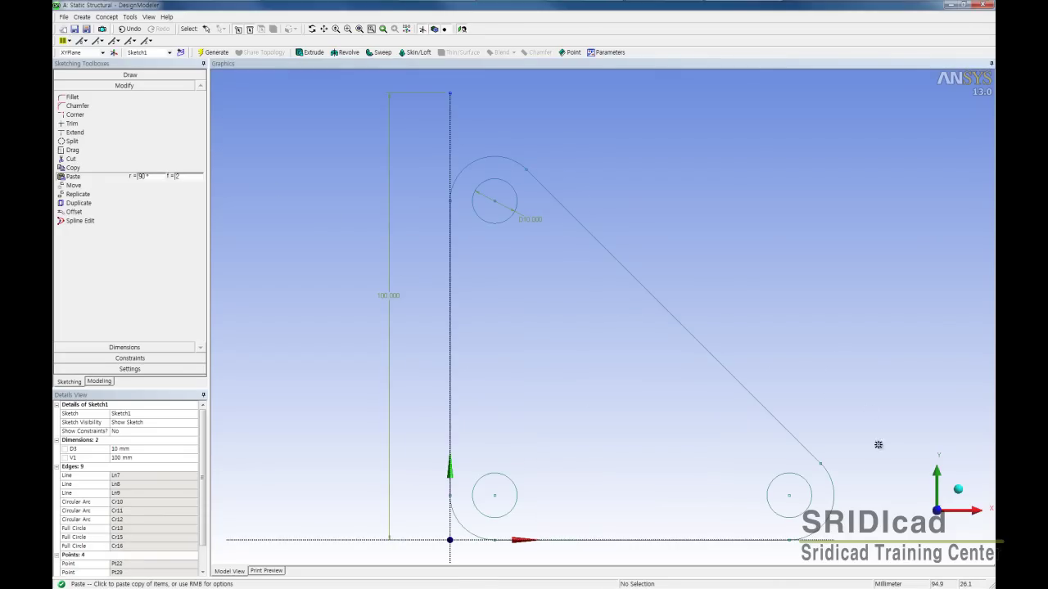
Start an extrusion of the bracket sketch, first trying both directions with a 10 mm second depth
{"action": "left_click", "coordinate": [957, 490]}
{"action": "key", "text": "Escape"}
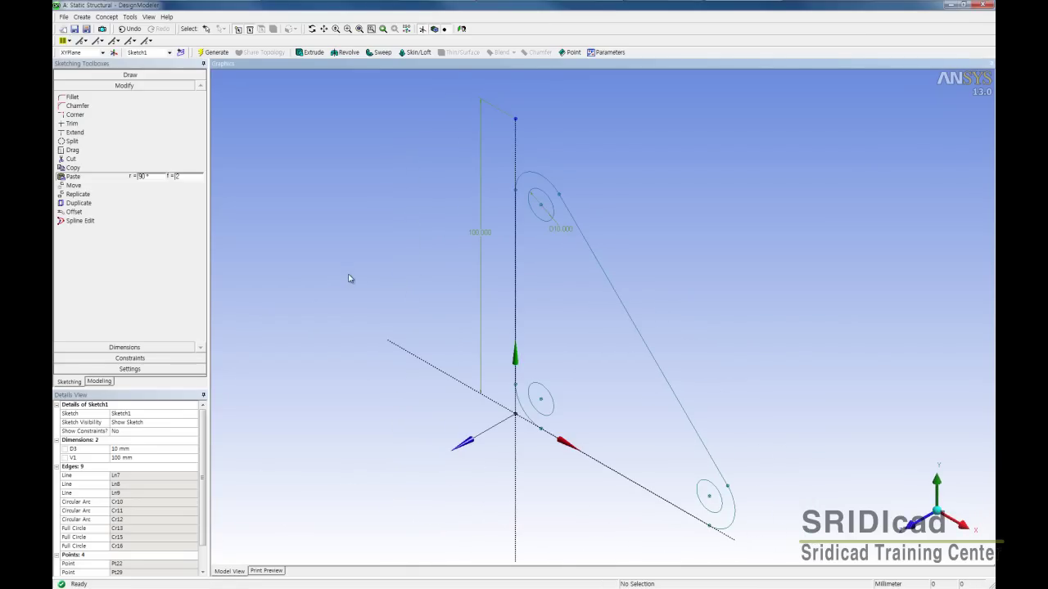
{"action": "left_click", "coordinate": [99, 381]}
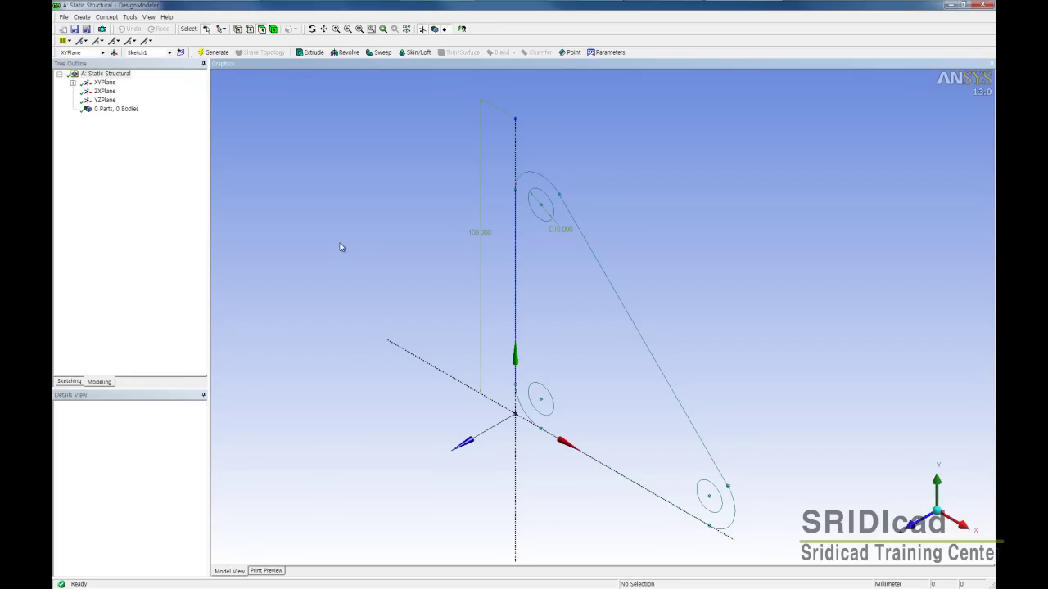
{"action": "left_click", "coordinate": [310, 52]}
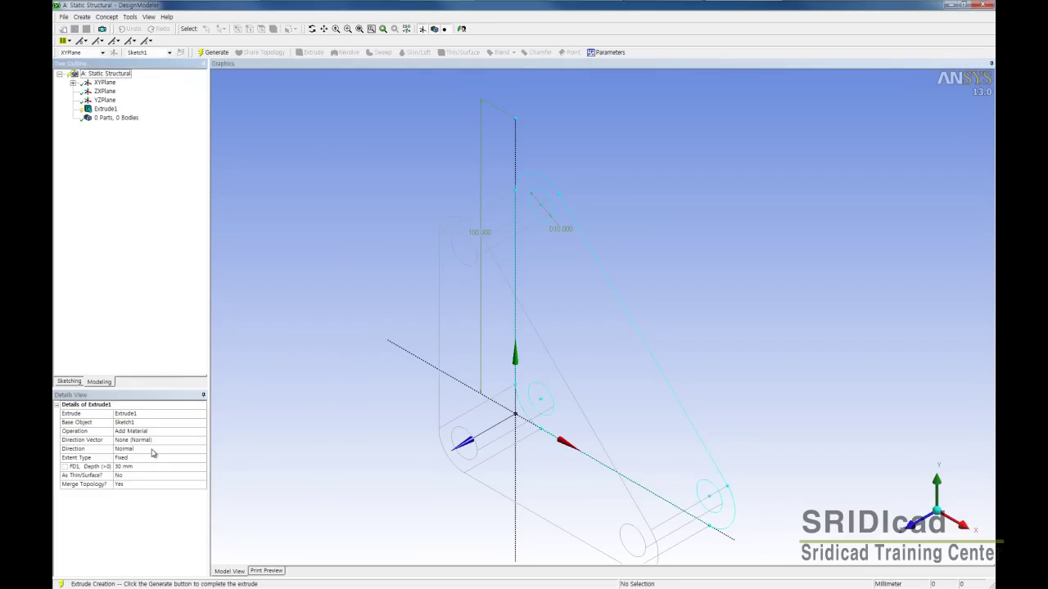
{"action": "left_click", "coordinate": [152, 440]}
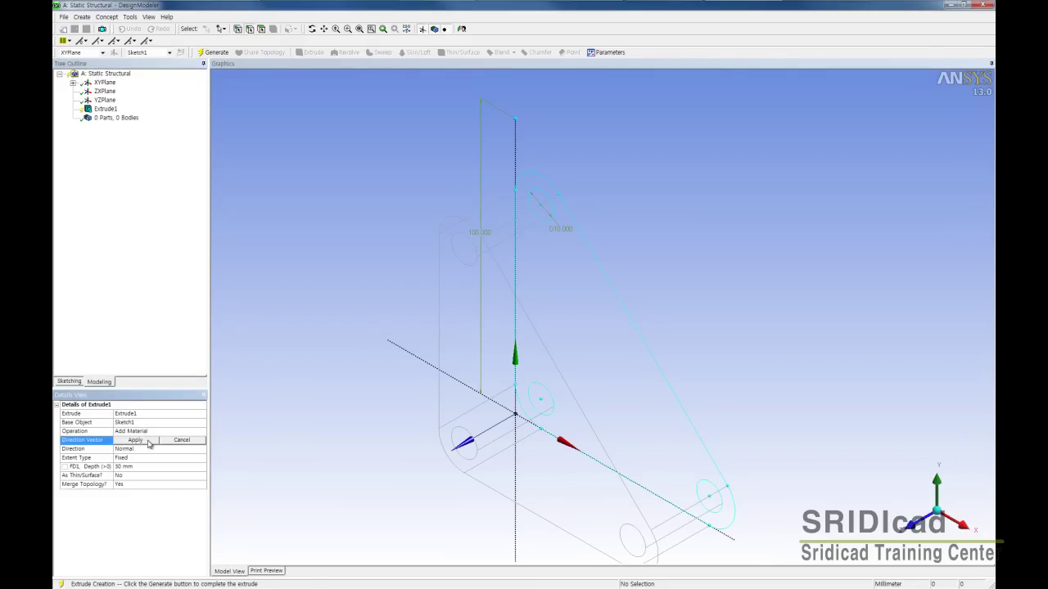
{"action": "left_click", "coordinate": [149, 443]}
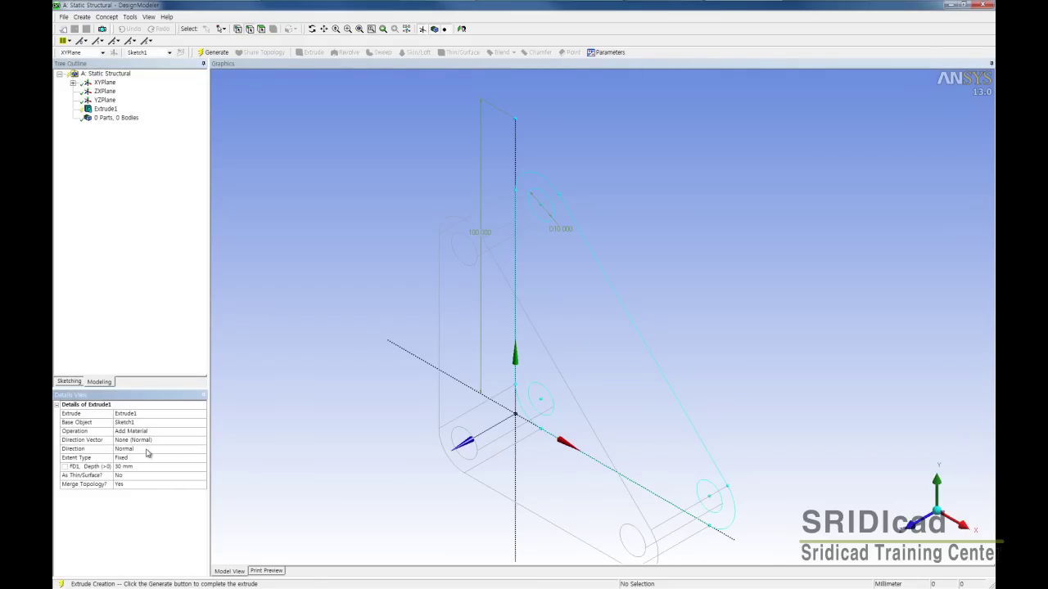
{"action": "left_click", "coordinate": [146, 450]}
{"action": "left_click", "coordinate": [202, 450]}
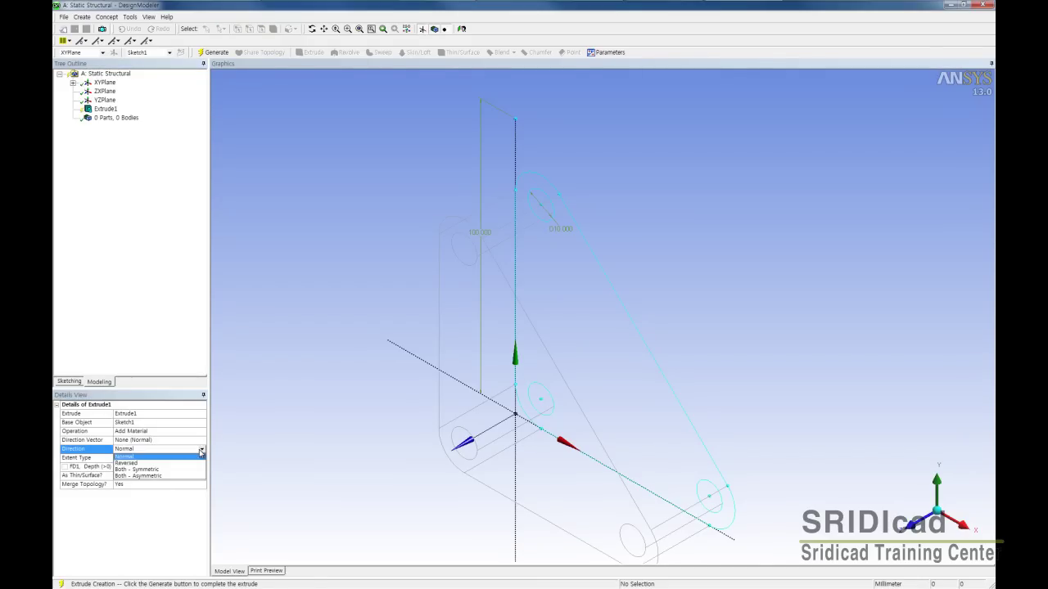
{"action": "left_click", "coordinate": [185, 476]}
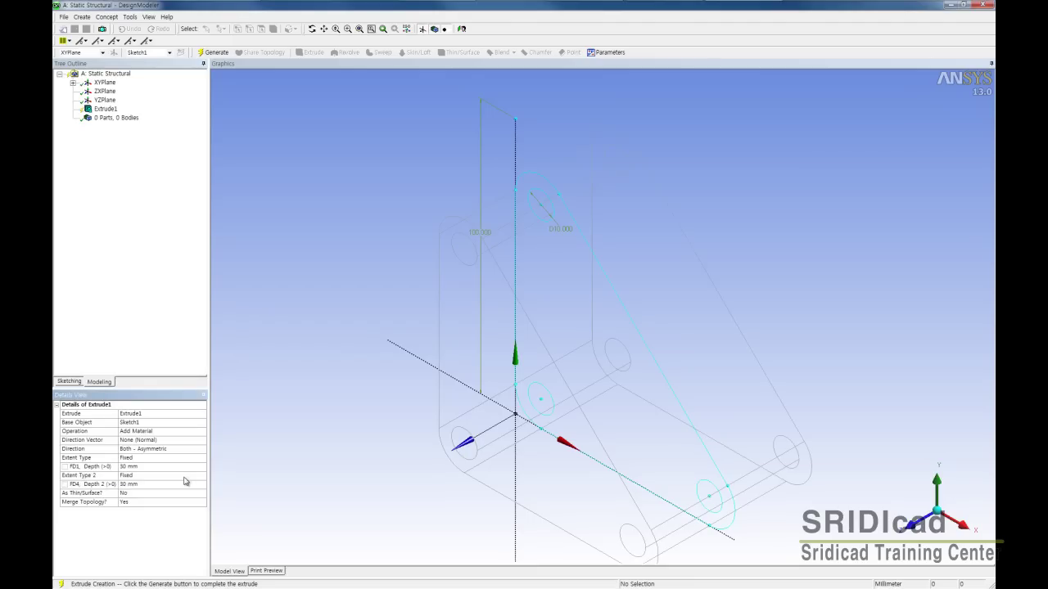
{"action": "left_click", "coordinate": [170, 486]}
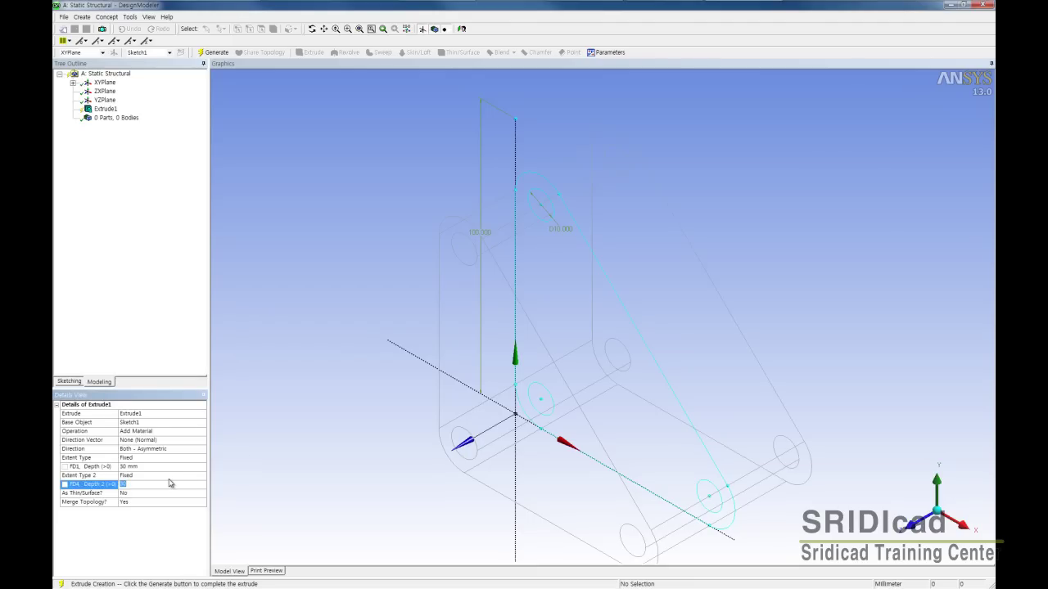
{"action": "type", "text": "10"}
{"action": "key", "text": "Return"}
Switch to Both - Symmetric with 10 mm depth, generate the solid, and save the project
{"action": "left_click", "coordinate": [179, 450]}
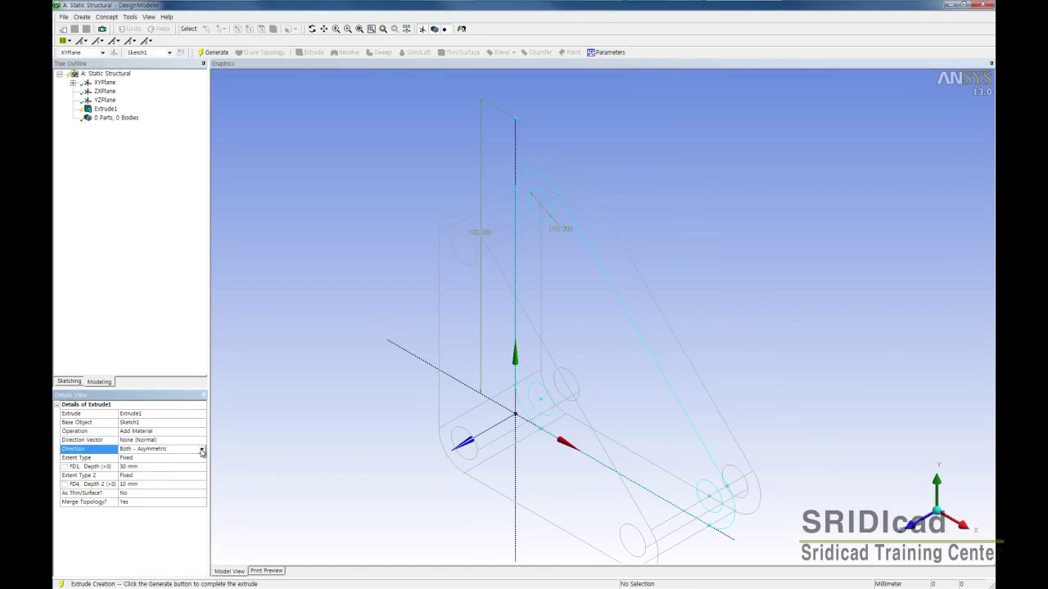
{"action": "left_click", "coordinate": [201, 450]}
{"action": "left_click", "coordinate": [169, 471]}
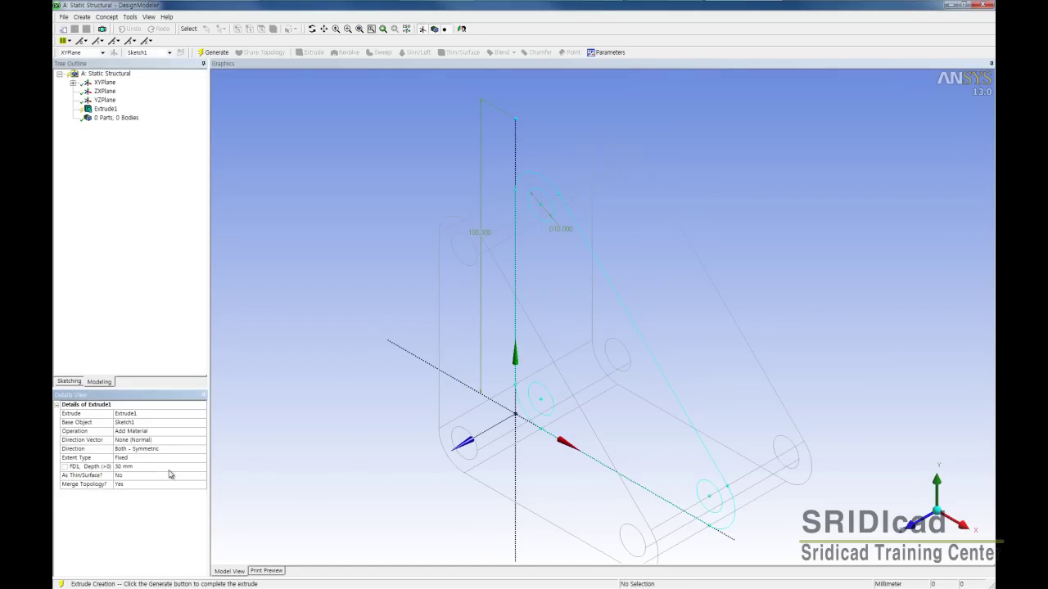
{"action": "left_click", "coordinate": [145, 468]}
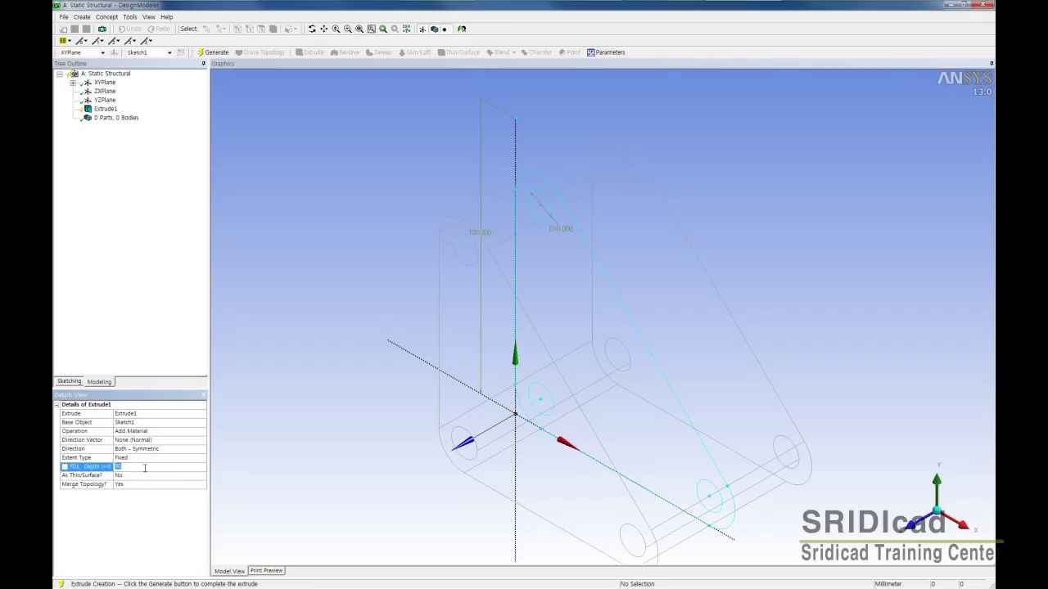
{"action": "type", "text": "10"}
{"action": "key", "text": "Return"}
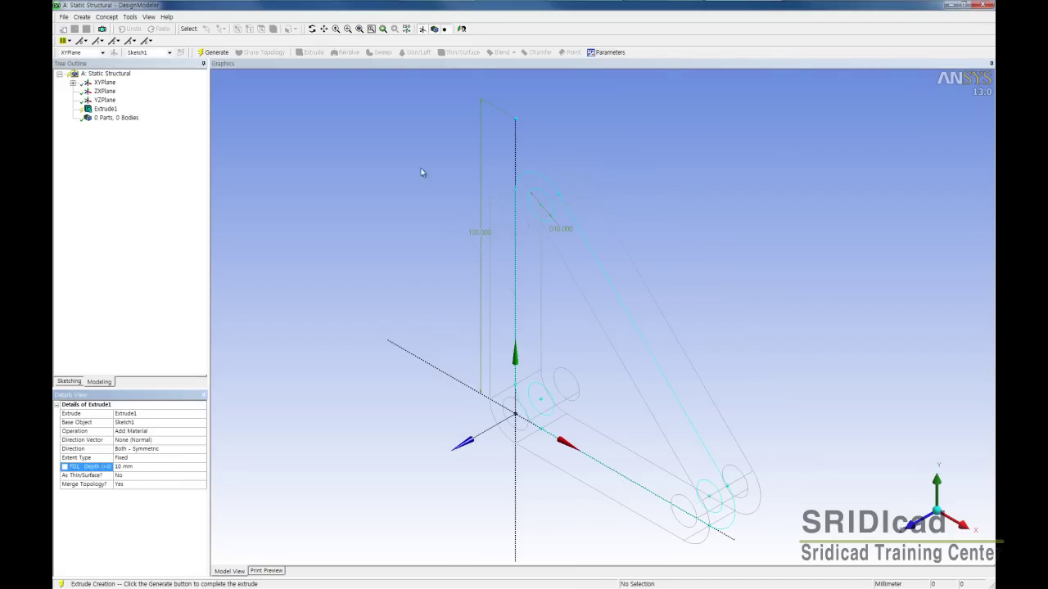
{"action": "left_click", "coordinate": [213, 51]}
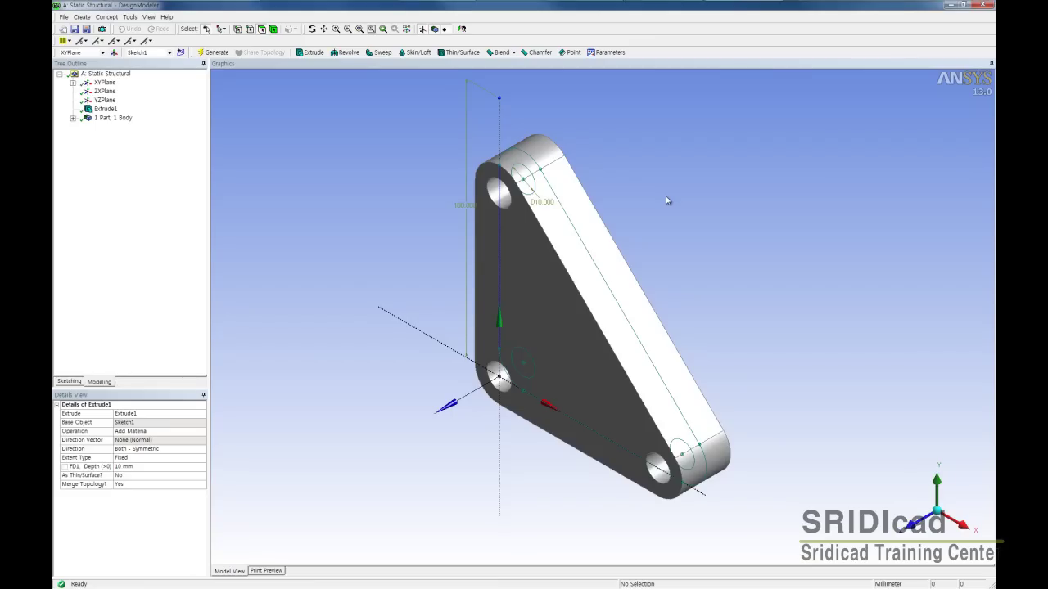
{"action": "left_click", "coordinate": [423, 29]}
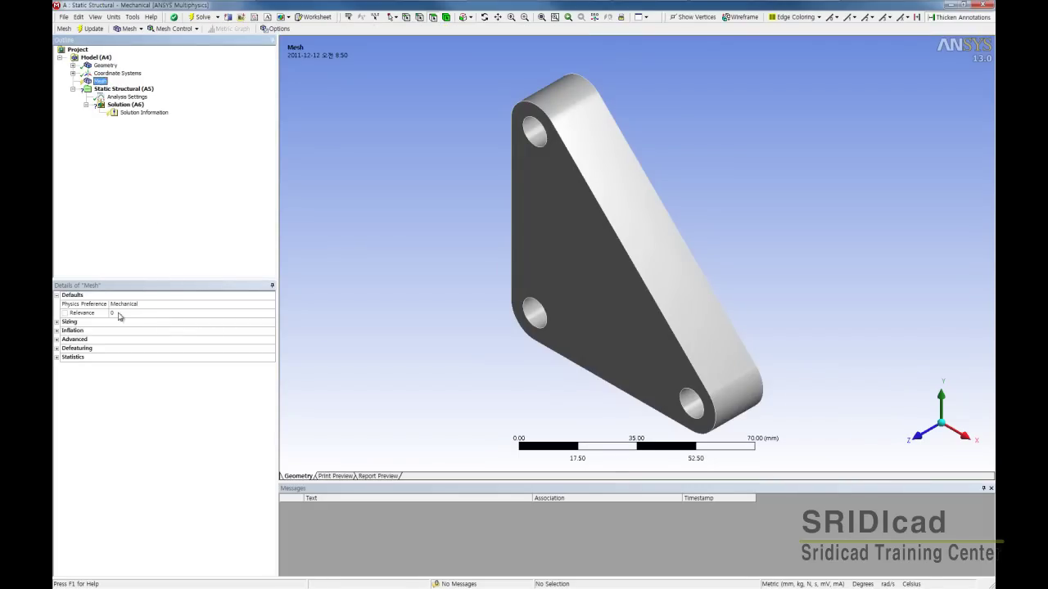
{"action": "left_click", "coordinate": [120, 314]}
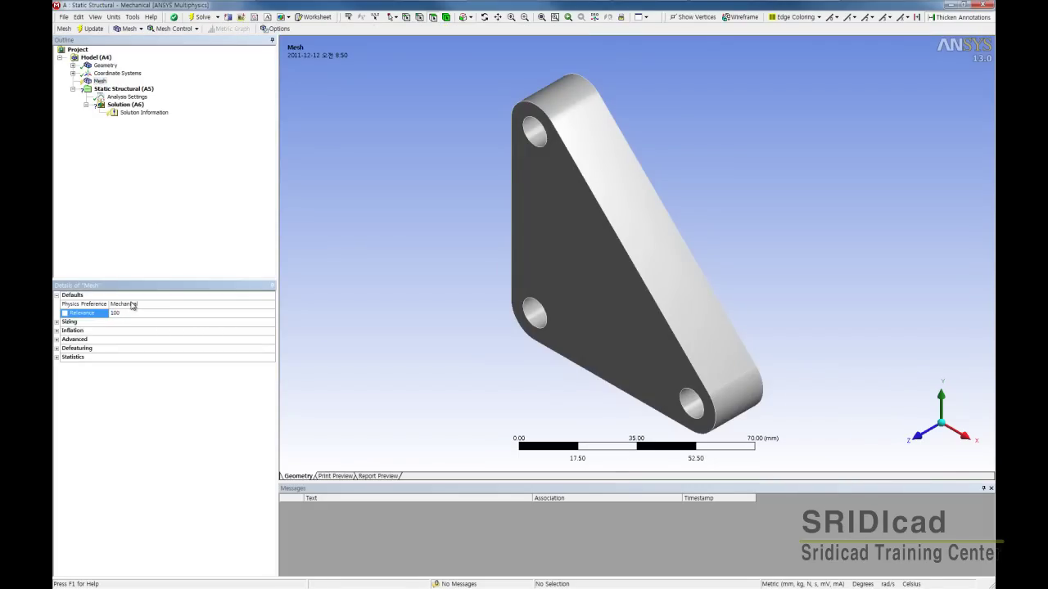
Keep mesh relevance at 100, browse the Solution result menus, then open Supports for Static Structural (A5)
{"action": "left_click", "coordinate": [381, 249]}
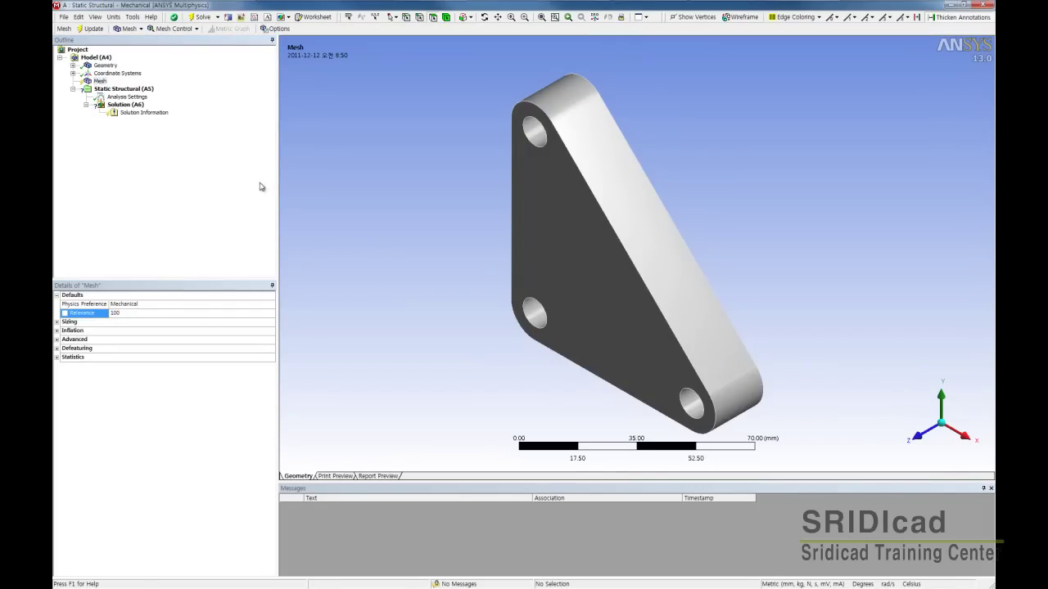
{"action": "left_click", "coordinate": [127, 97]}
{"action": "left_click", "coordinate": [120, 107]}
{"action": "left_click", "coordinate": [236, 29]}
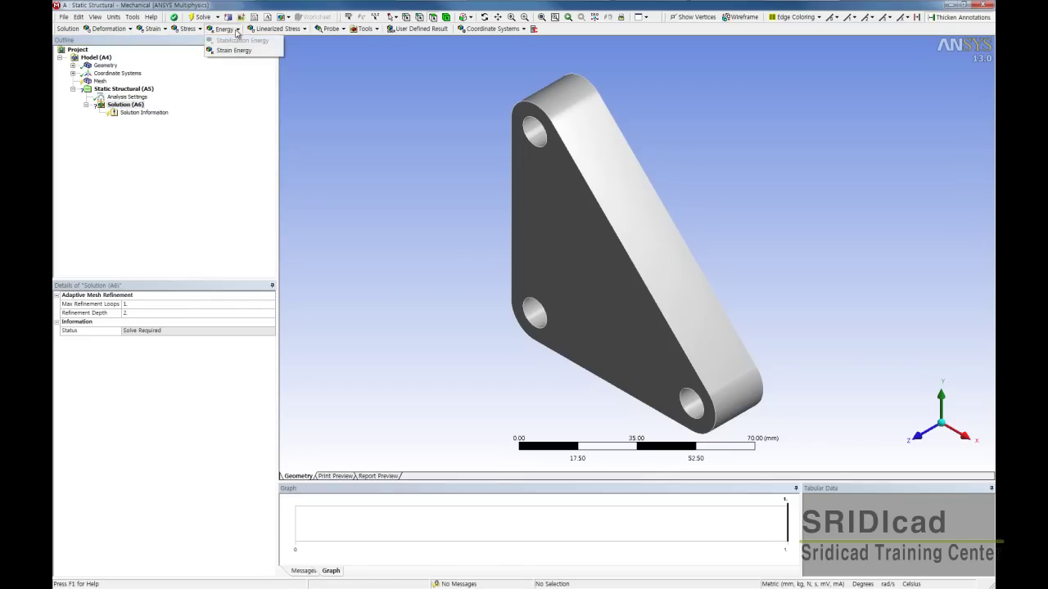
{"action": "left_click", "coordinate": [200, 31]}
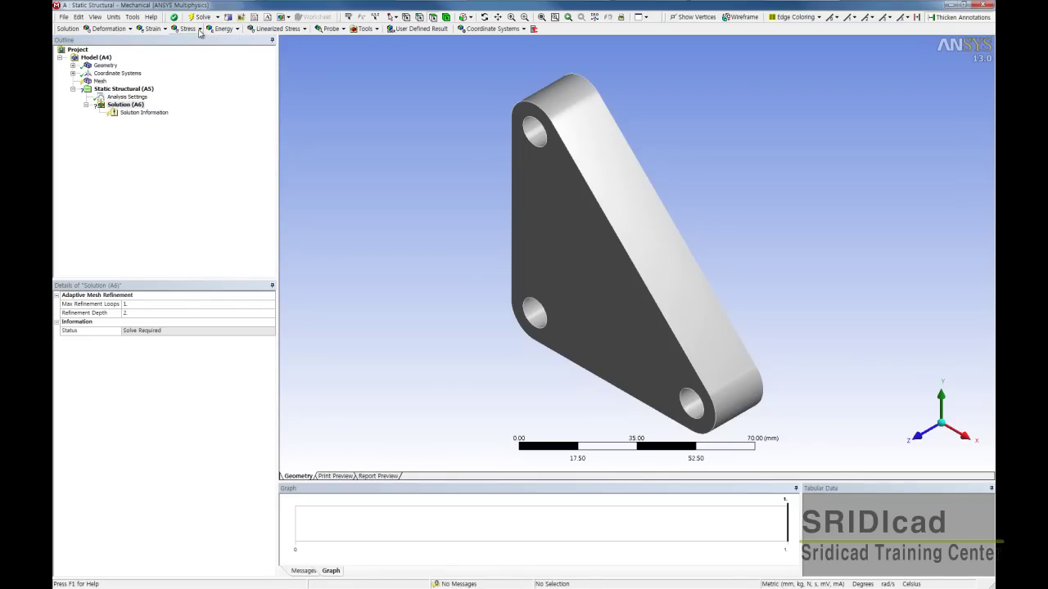
{"action": "left_click", "coordinate": [200, 30]}
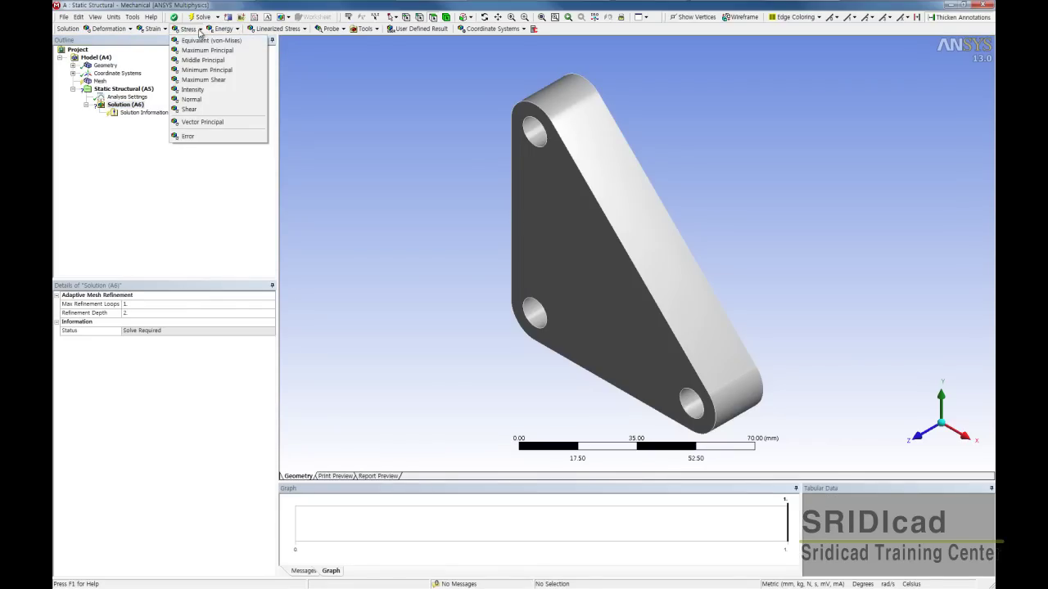
{"action": "left_click", "coordinate": [131, 108]}
{"action": "left_click", "coordinate": [127, 90]}
{"action": "left_click", "coordinate": [204, 31]}
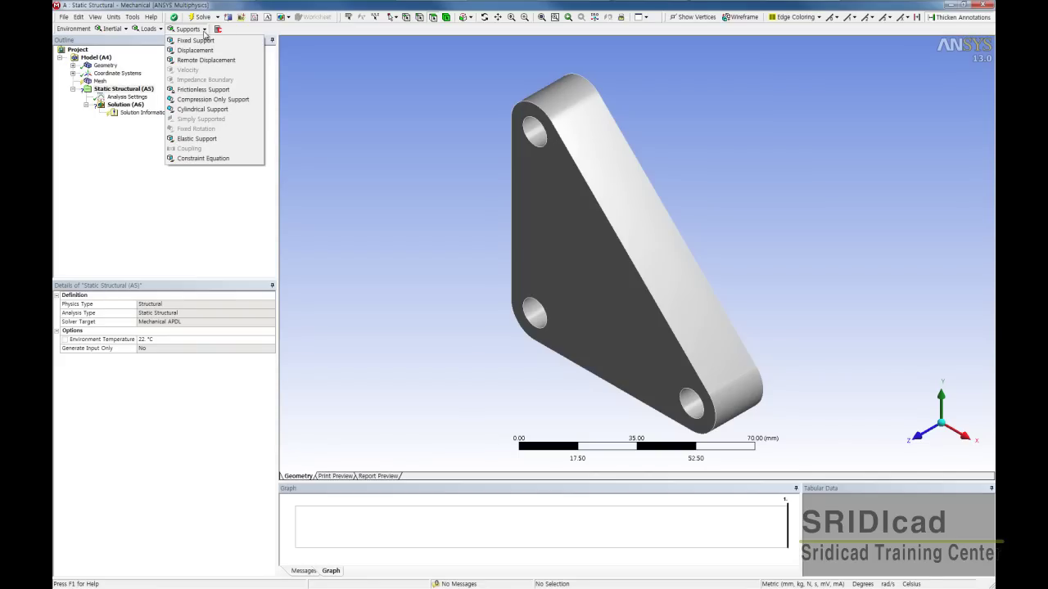
Add a Frictionless Support scoped to the inner faces of both lower holes
{"action": "left_click", "coordinate": [194, 90]}
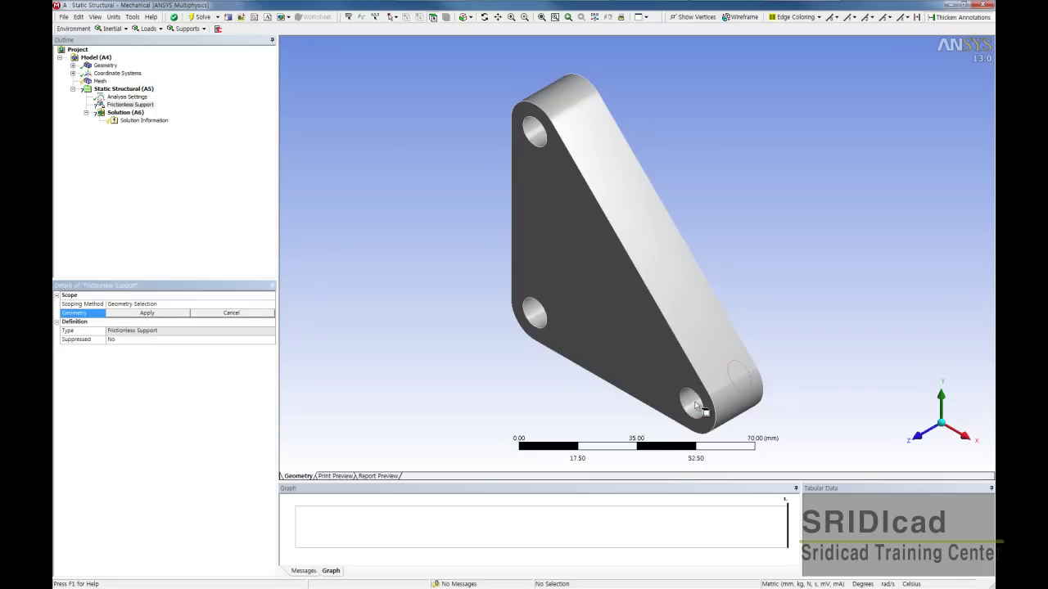
{"action": "left_click", "coordinate": [696, 406]}
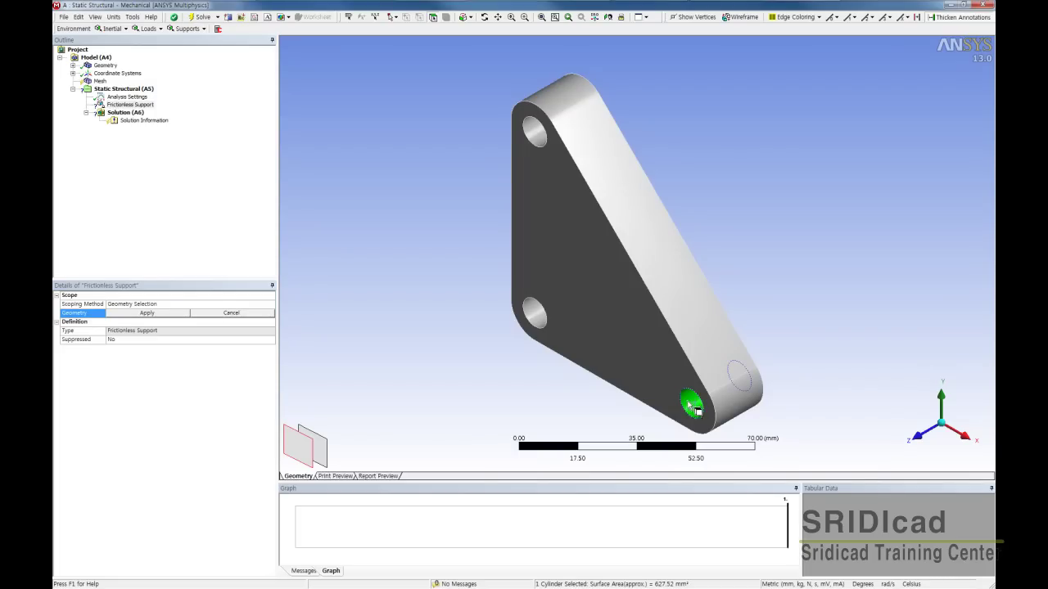
{"action": "left_click", "coordinate": [536, 319]}
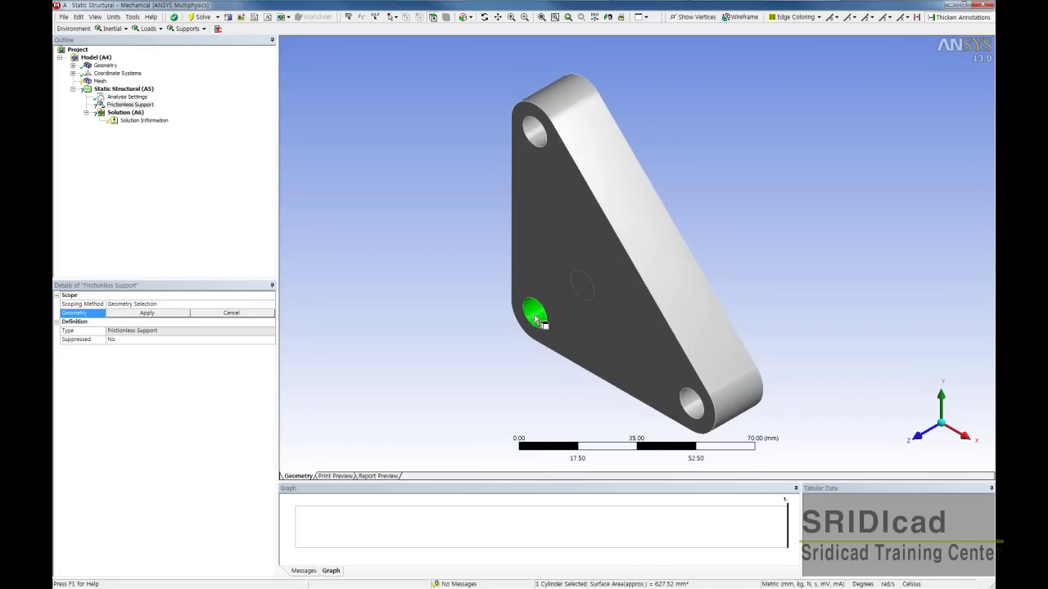
{"action": "left_click", "coordinate": [694, 407], "text": "ctrl"}
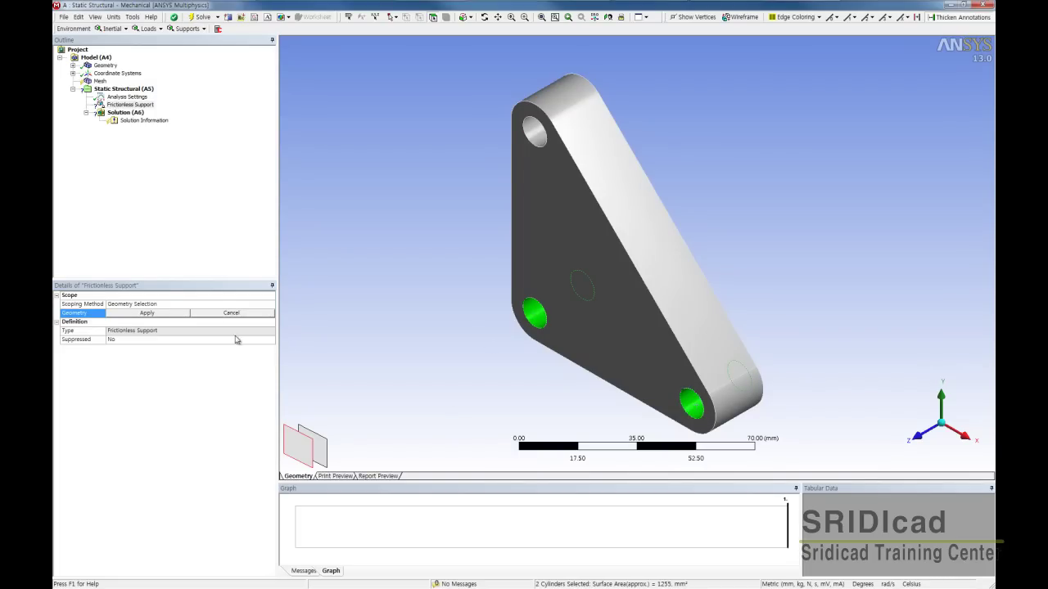
{"action": "left_click", "coordinate": [167, 314]}
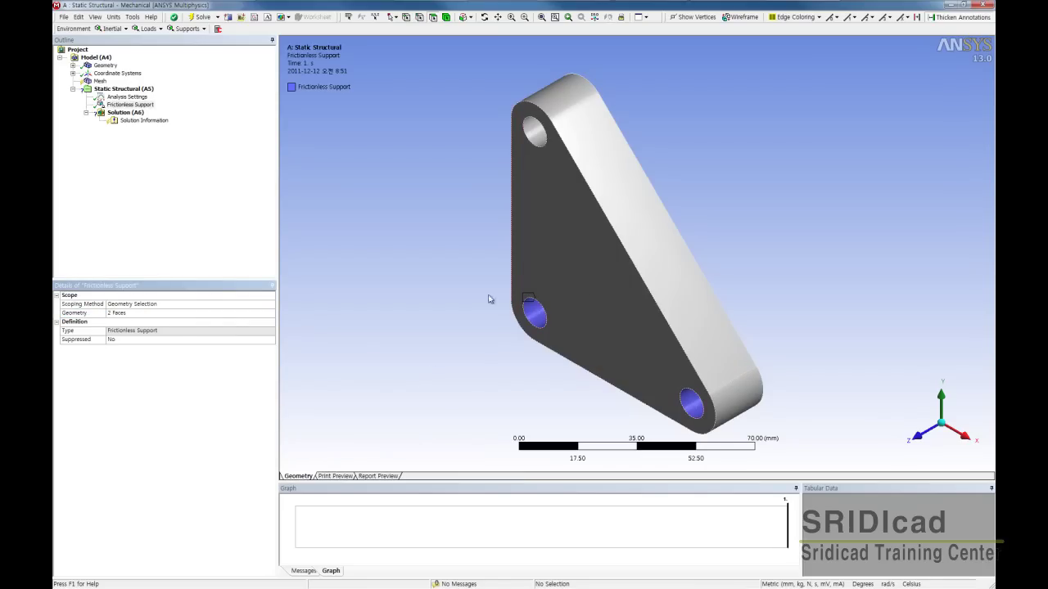
Browse the load and inertial menus, then reselect Static Structural (A5) and open the Loads list
{"action": "left_click", "coordinate": [446, 16]}
{"action": "left_click", "coordinate": [564, 230]}
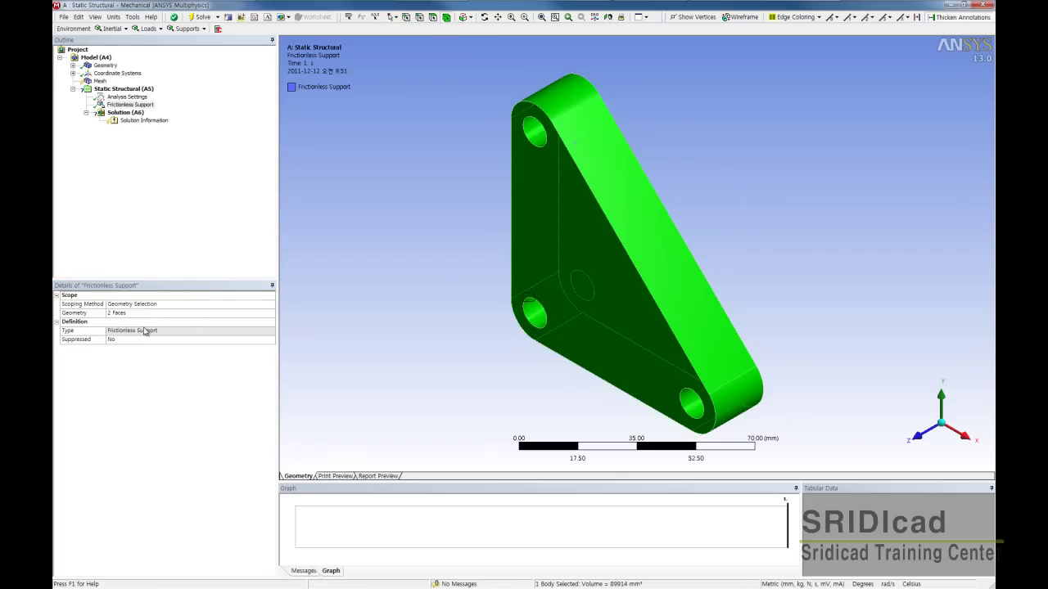
{"action": "left_click", "coordinate": [125, 105]}
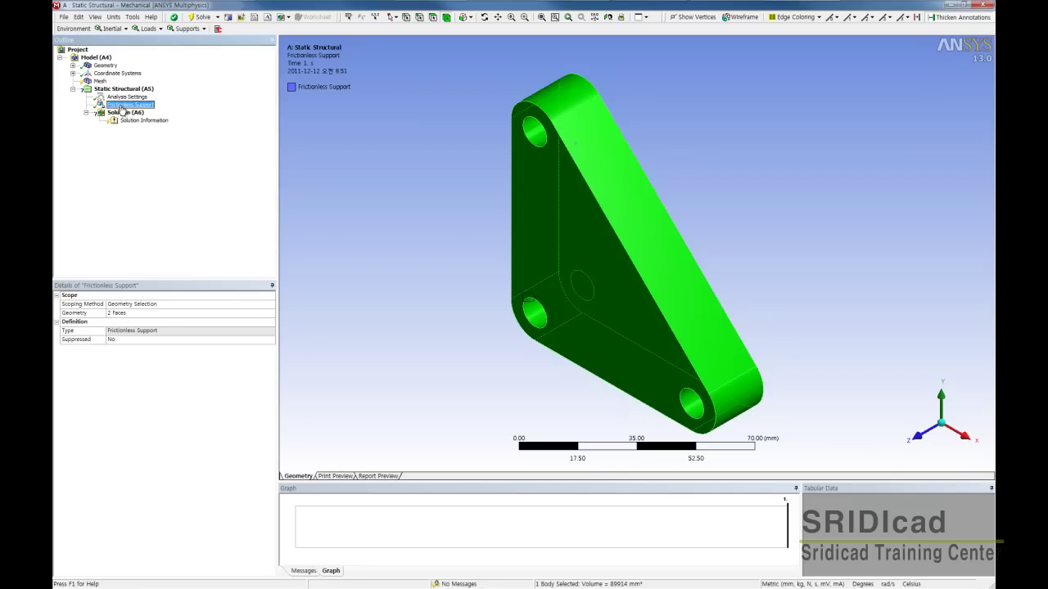
{"action": "left_click", "coordinate": [120, 89]}
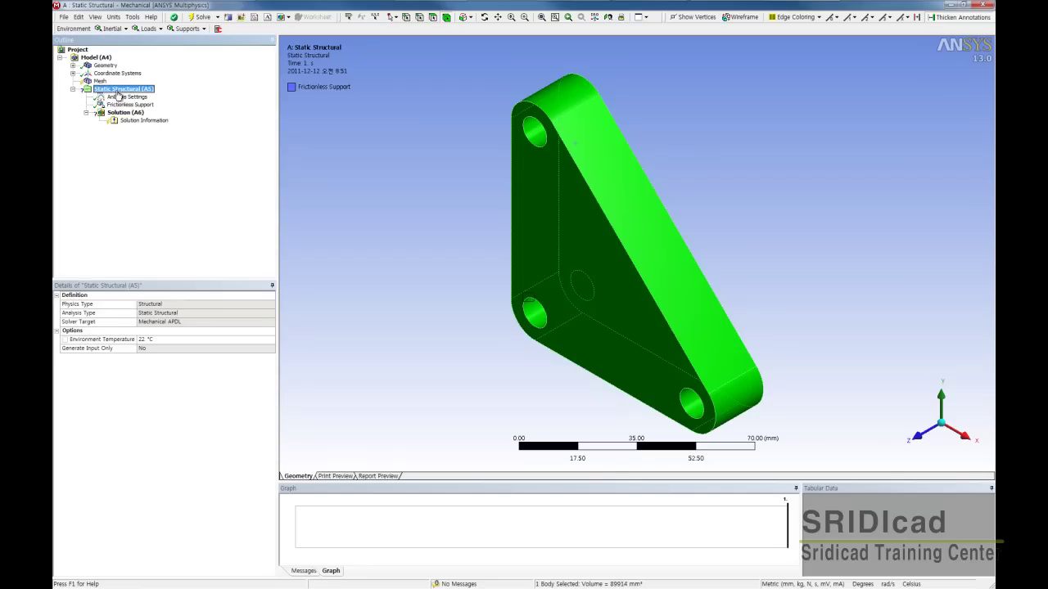
{"action": "left_click", "coordinate": [154, 29]}
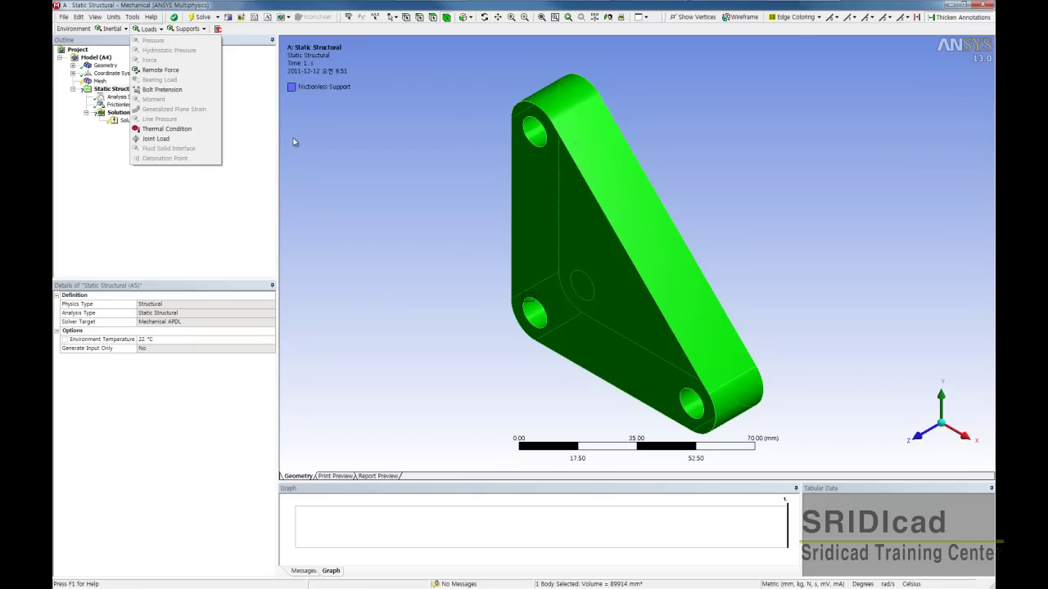
{"action": "left_click", "coordinate": [264, 138]}
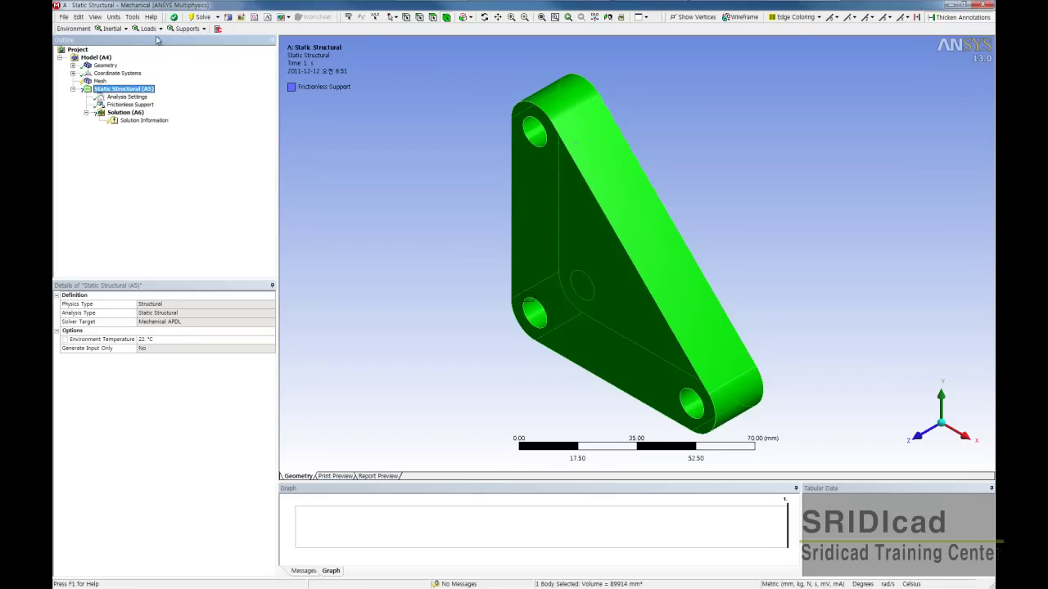
{"action": "left_click", "coordinate": [126, 30]}
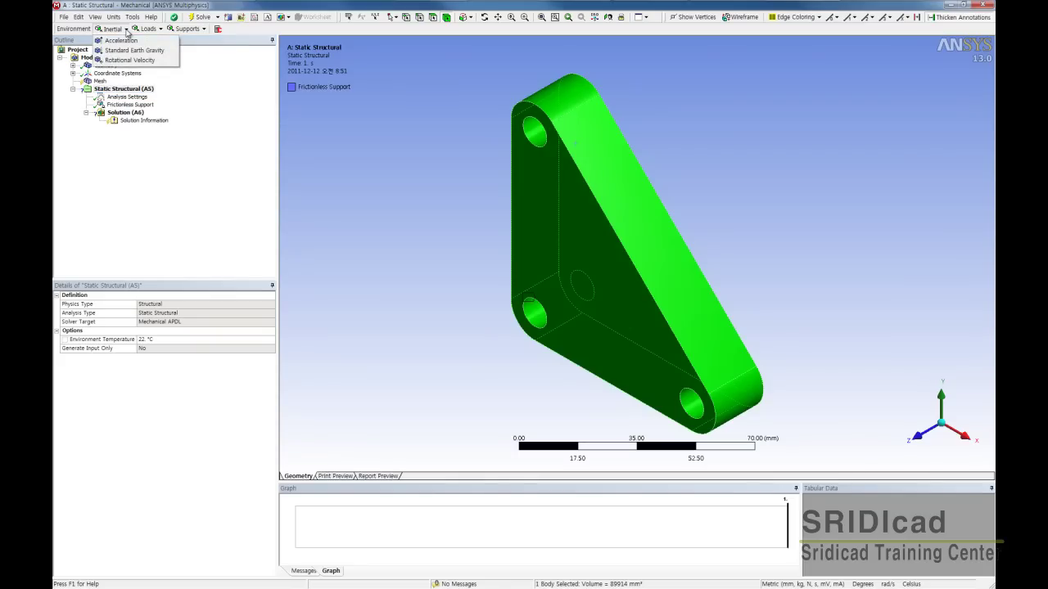
{"action": "left_click", "coordinate": [161, 30]}
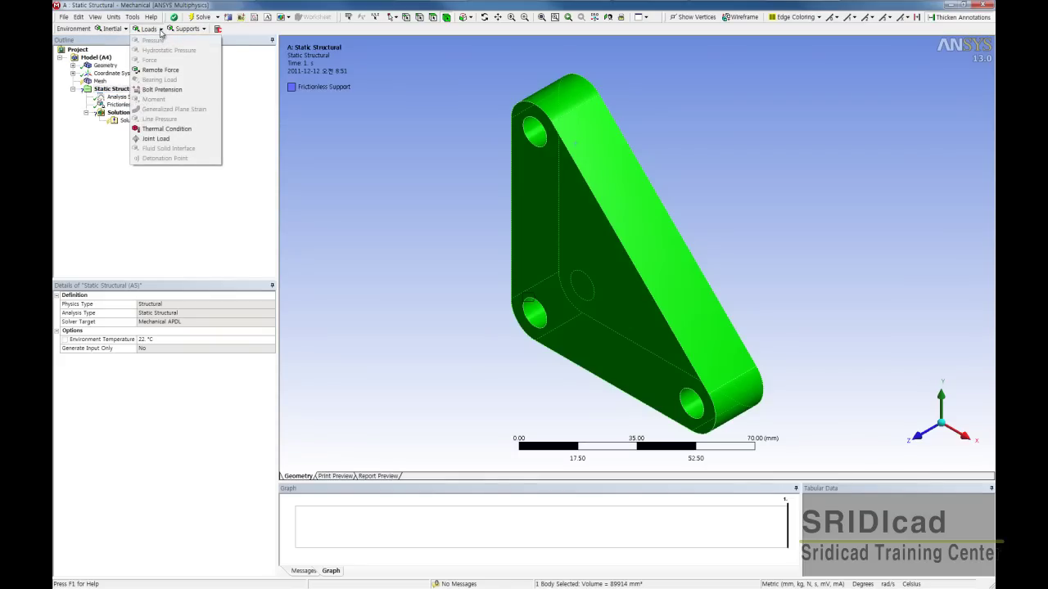
{"action": "left_click", "coordinate": [317, 154]}
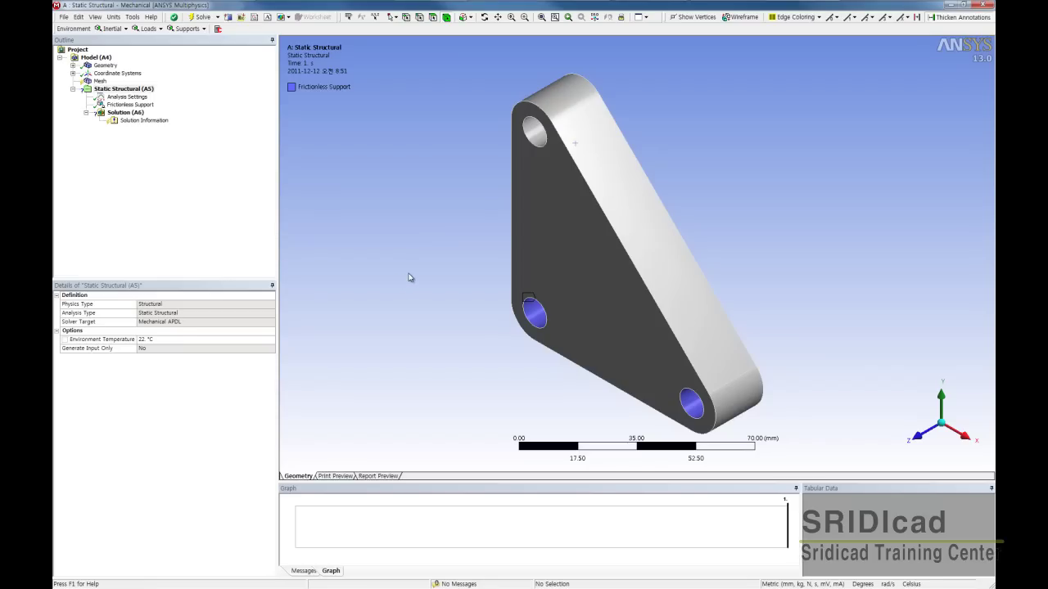
{"action": "left_click", "coordinate": [115, 104]}
{"action": "left_click", "coordinate": [121, 90]}
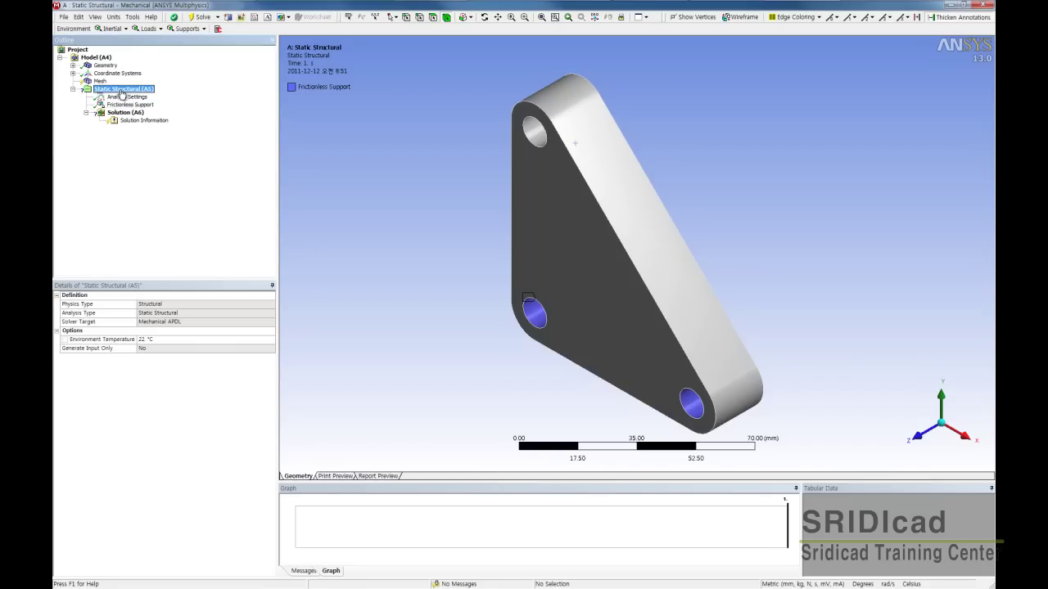
{"action": "left_click", "coordinate": [151, 30]}
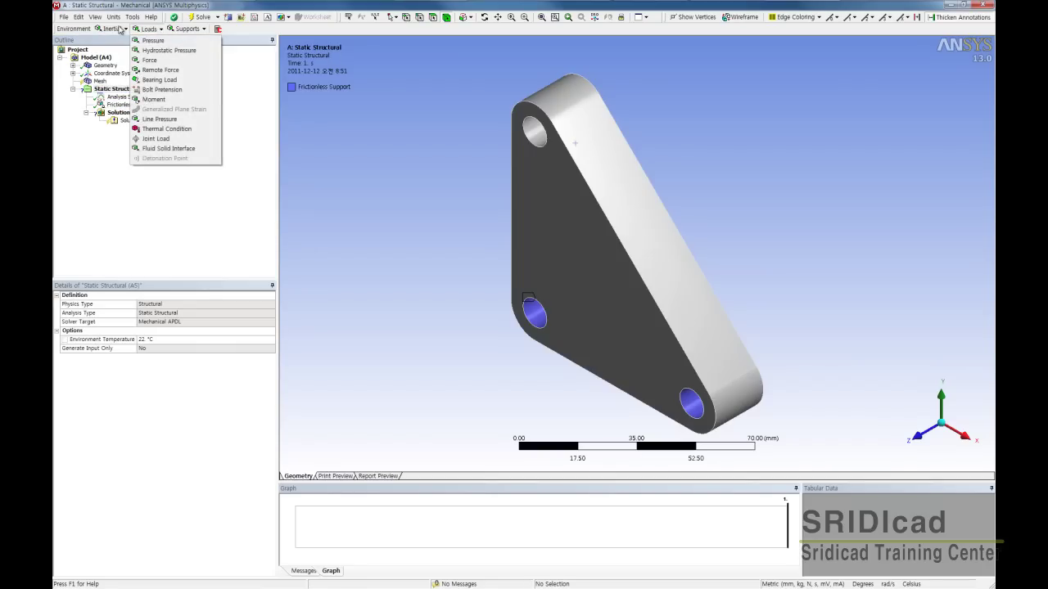
Add a 1000 N force, directing it along the bottom edge with reversed direction
{"action": "left_click", "coordinate": [149, 60]}
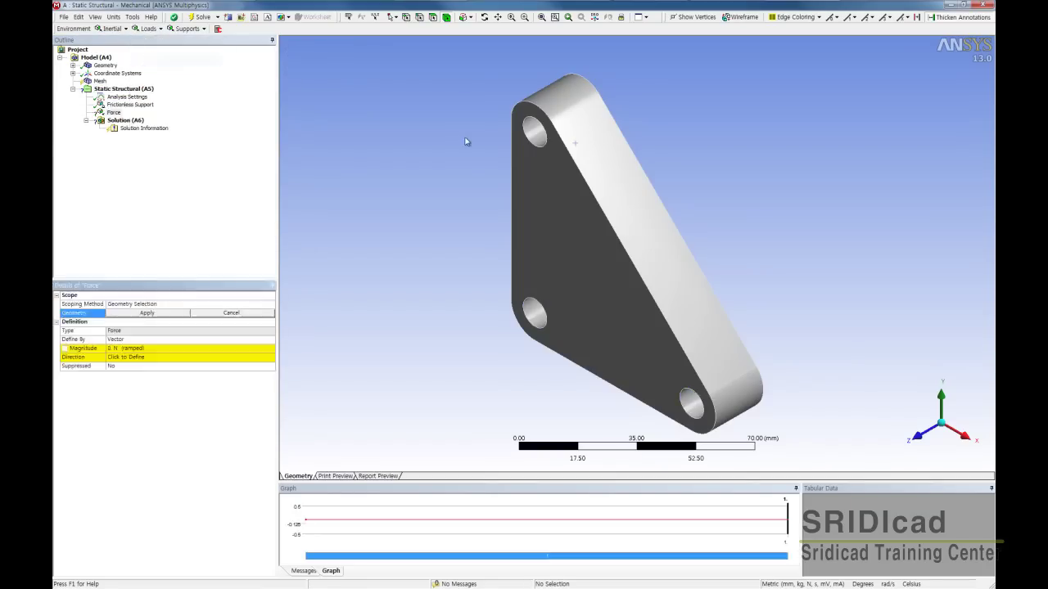
{"action": "left_click", "coordinate": [536, 133]}
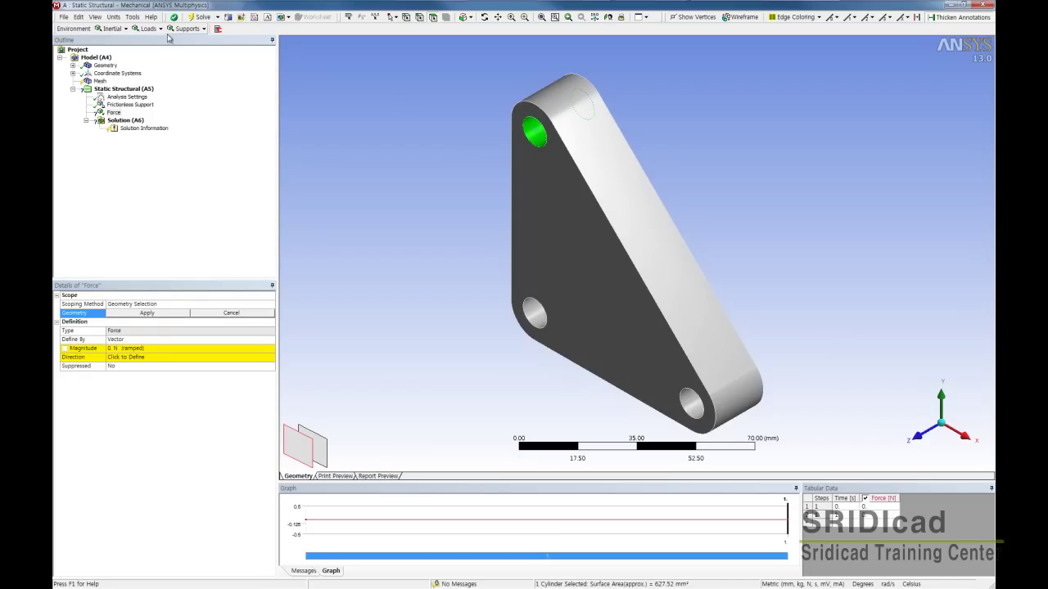
{"action": "left_click", "coordinate": [125, 29]}
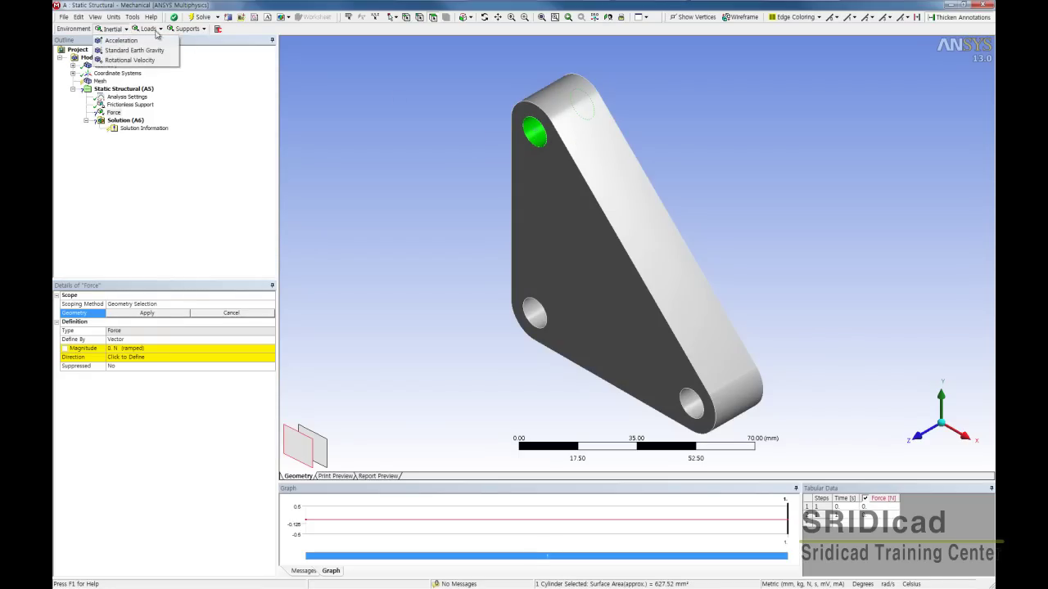
{"action": "left_click", "coordinate": [163, 33]}
{"action": "left_click", "coordinate": [161, 30]}
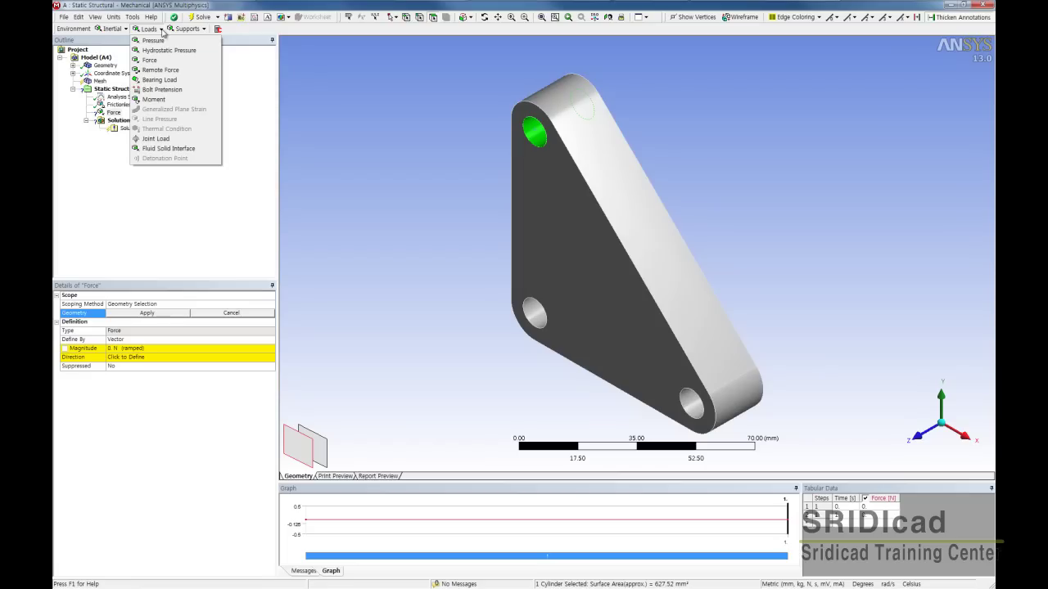
{"action": "left_click", "coordinate": [143, 350]}
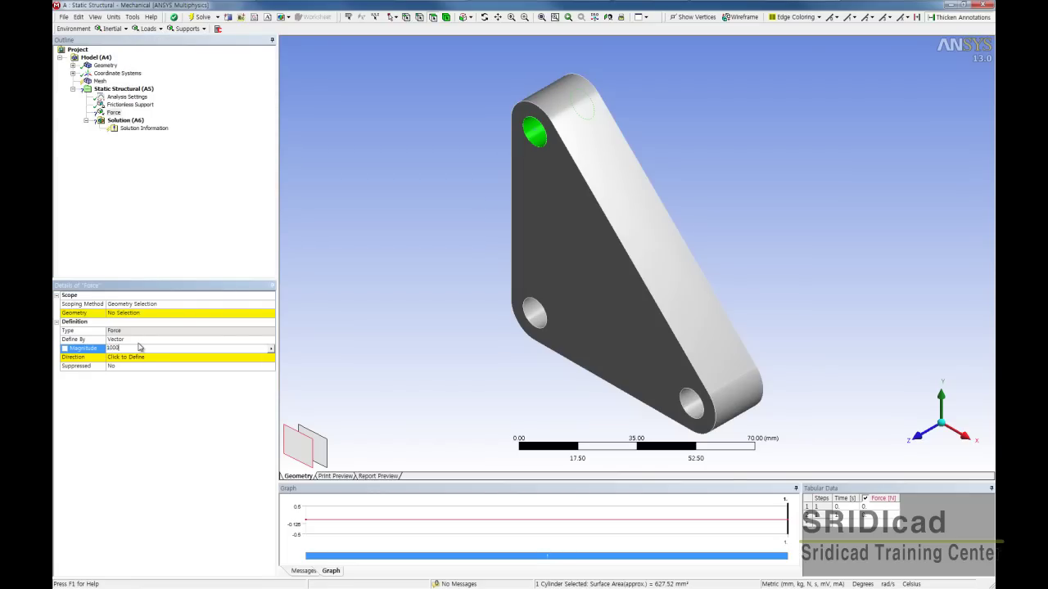
{"action": "type", "text": "1000"}
{"action": "left_click", "coordinate": [140, 358]}
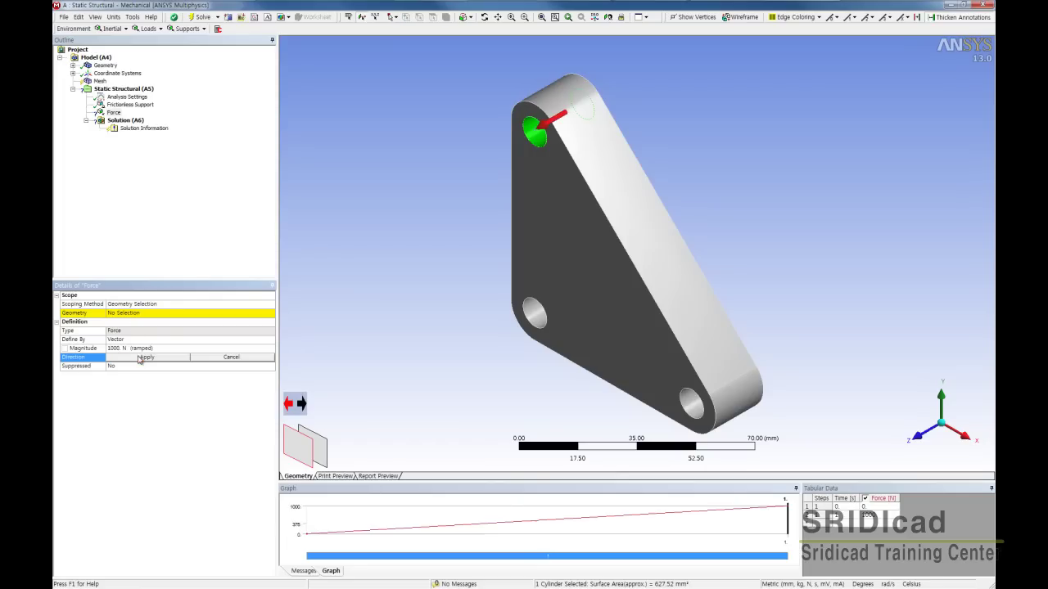
{"action": "left_click", "coordinate": [572, 366]}
{"action": "left_click", "coordinate": [302, 404]}
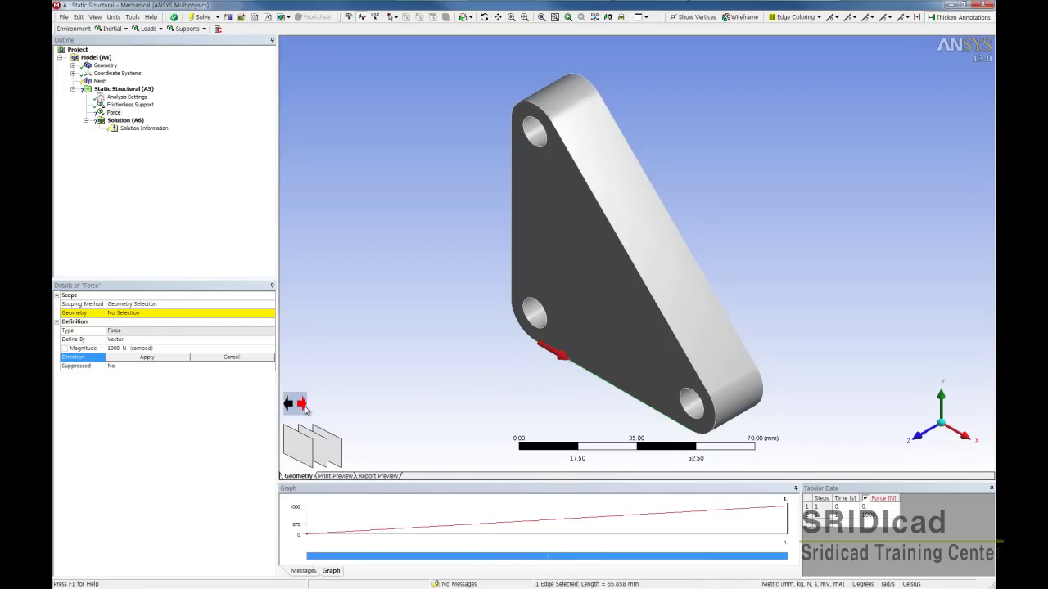
{"action": "left_click", "coordinate": [158, 360]}
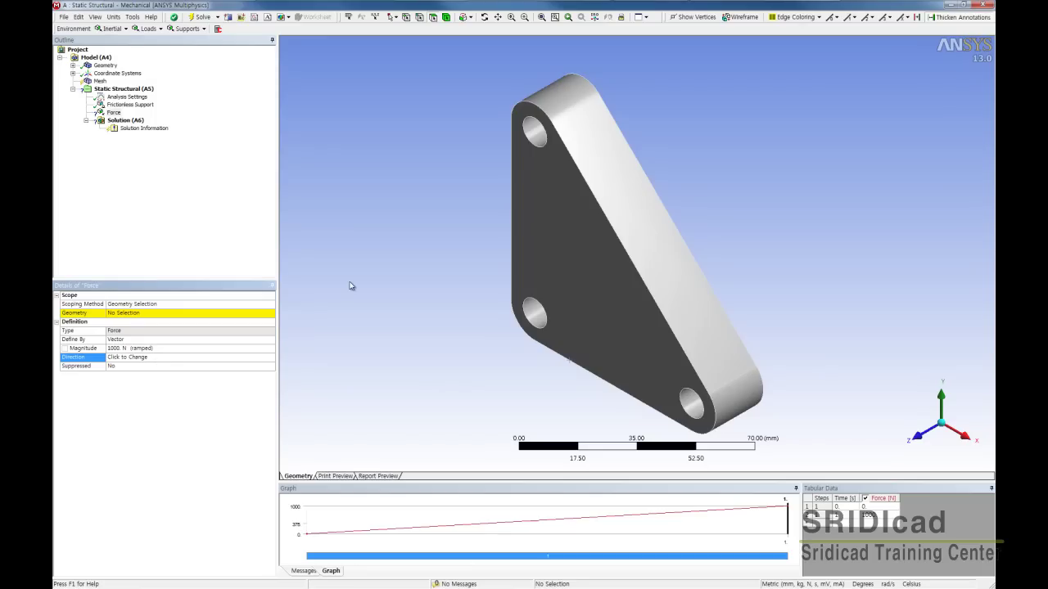
Scope the force to the upper hole face and review all loads and supports
{"action": "left_click", "coordinate": [123, 88]}
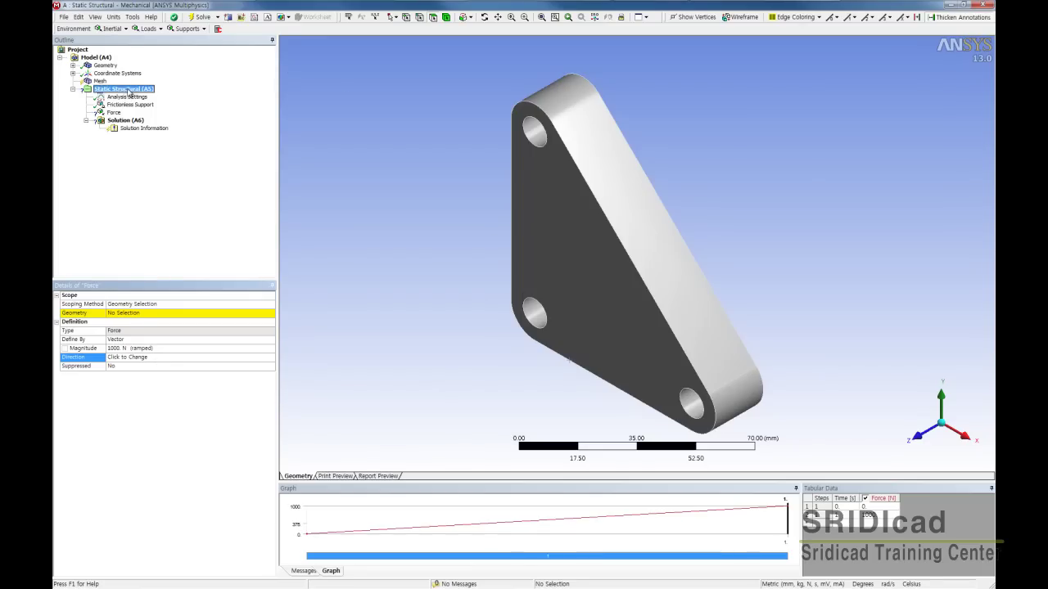
{"action": "left_click", "coordinate": [114, 113]}
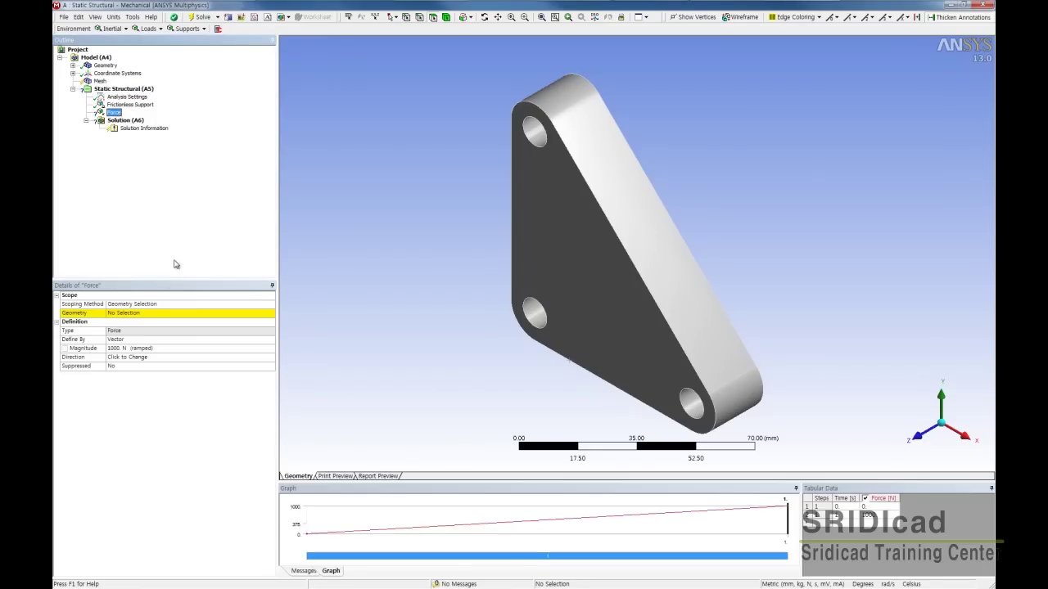
{"action": "left_click", "coordinate": [534, 131]}
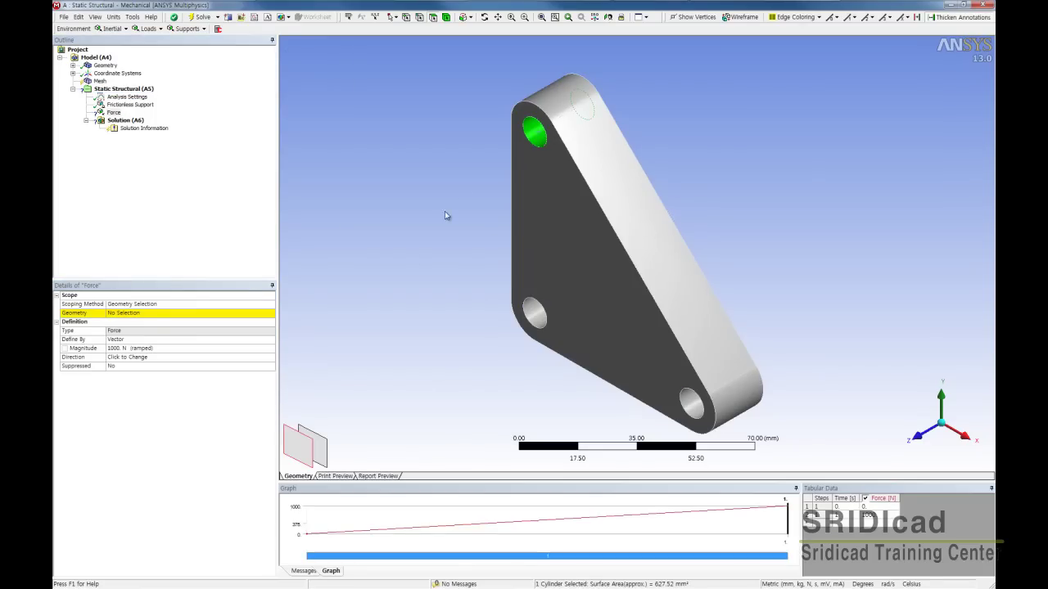
{"action": "left_click", "coordinate": [127, 315]}
{"action": "left_click", "coordinate": [137, 318]}
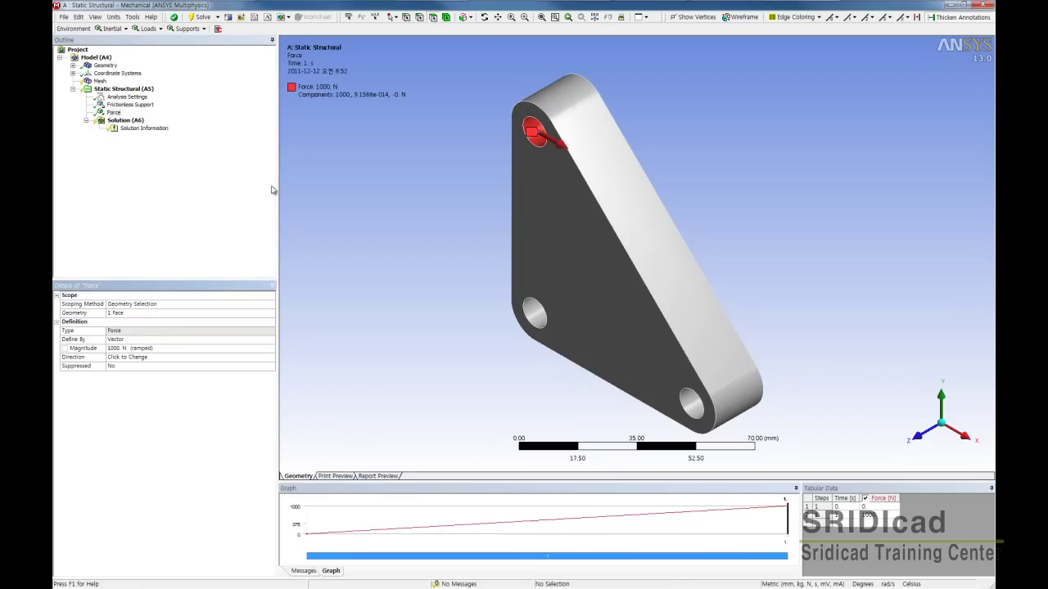
{"action": "left_click", "coordinate": [121, 90]}
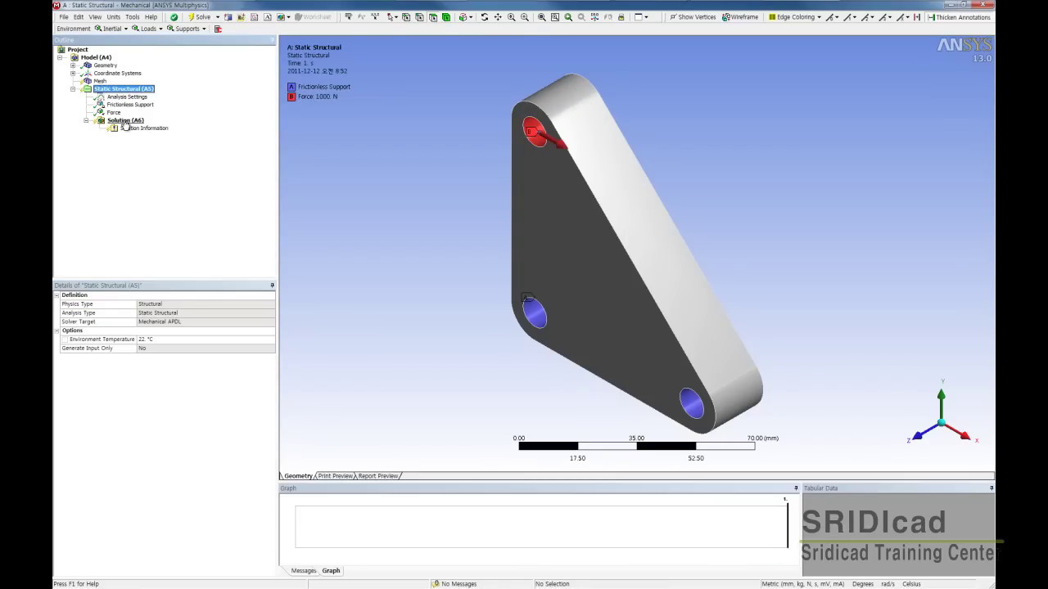
{"action": "left_click", "coordinate": [125, 122]}
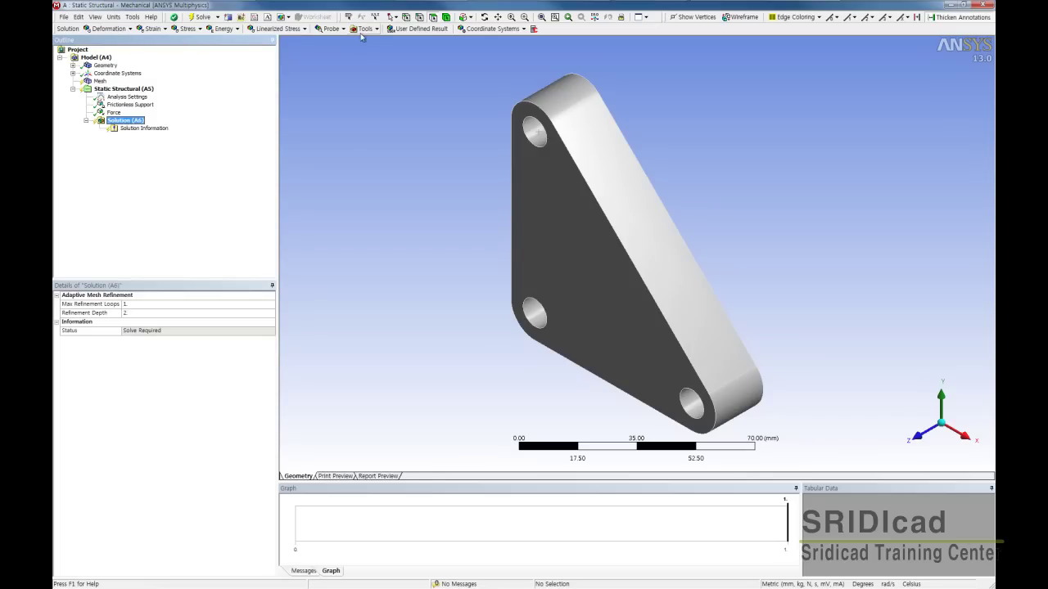
Add a Stress Tool safety factor result under Solution (A6) and review its failure theory settings
{"action": "left_click", "coordinate": [363, 31]}
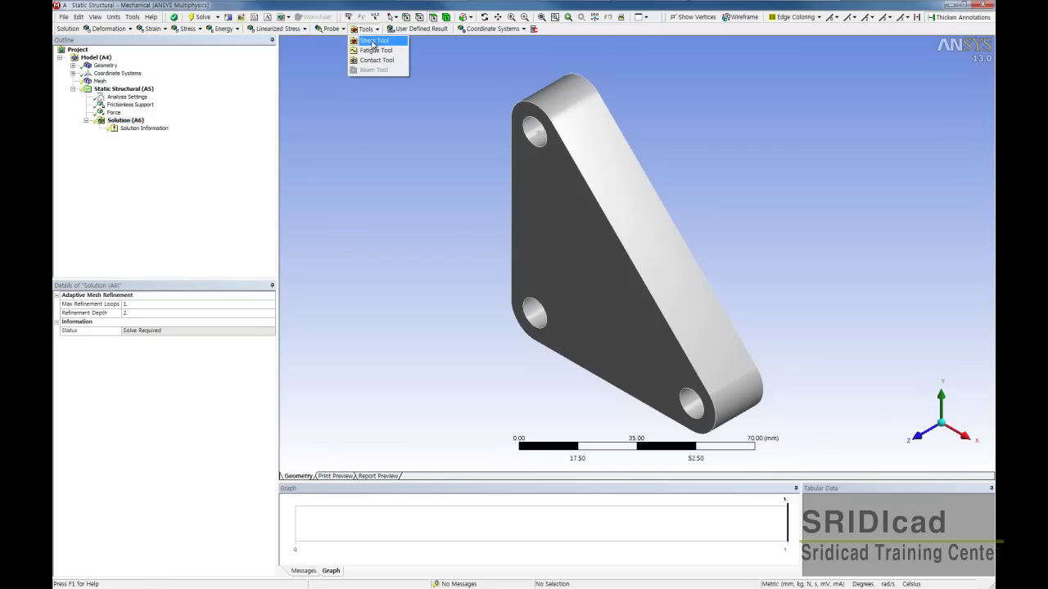
{"action": "left_click", "coordinate": [373, 41]}
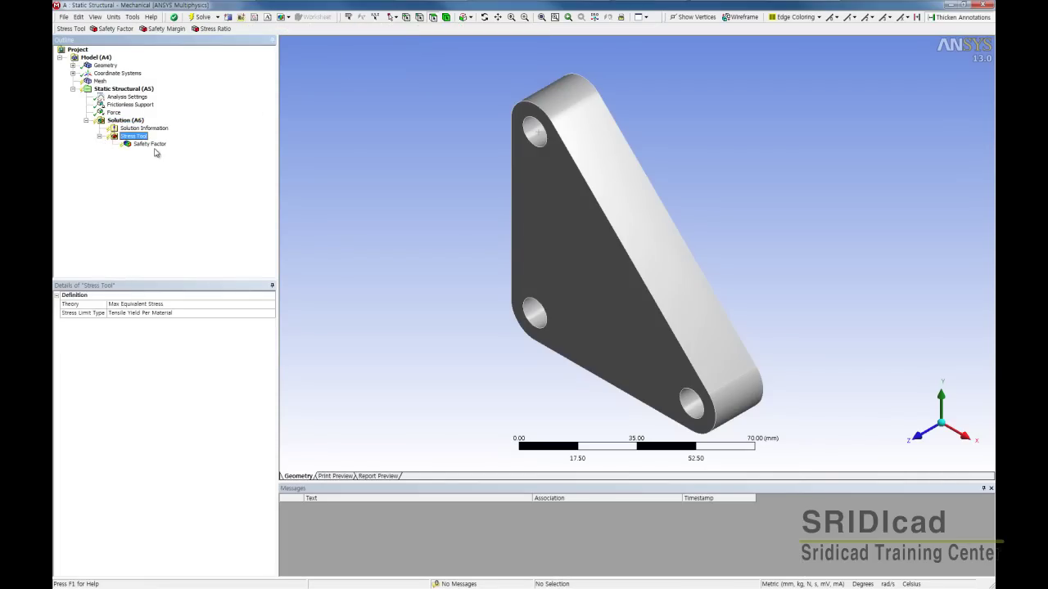
{"action": "left_click", "coordinate": [150, 145]}
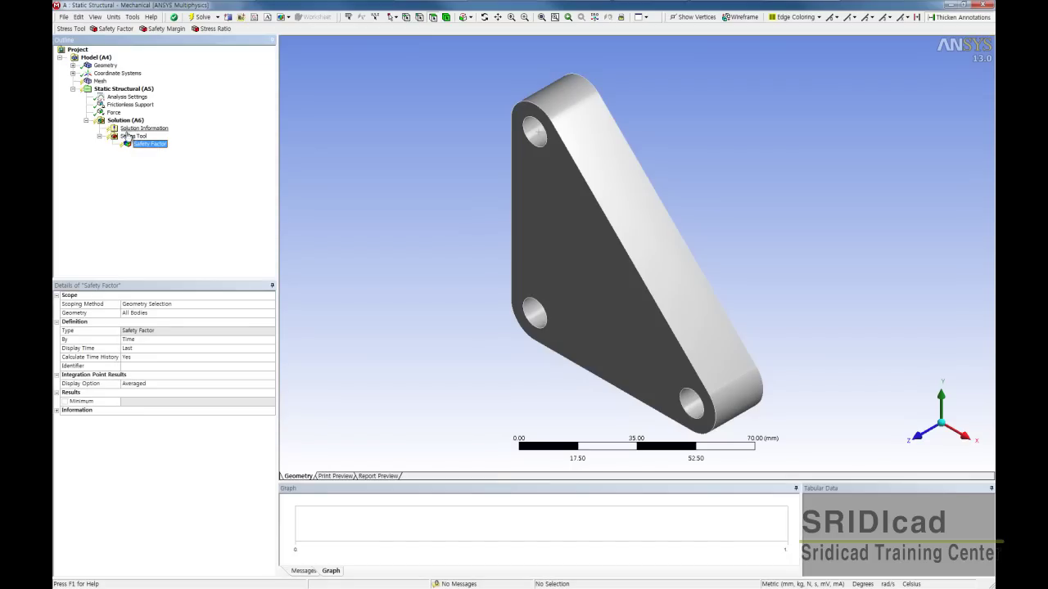
{"action": "left_click", "coordinate": [128, 136]}
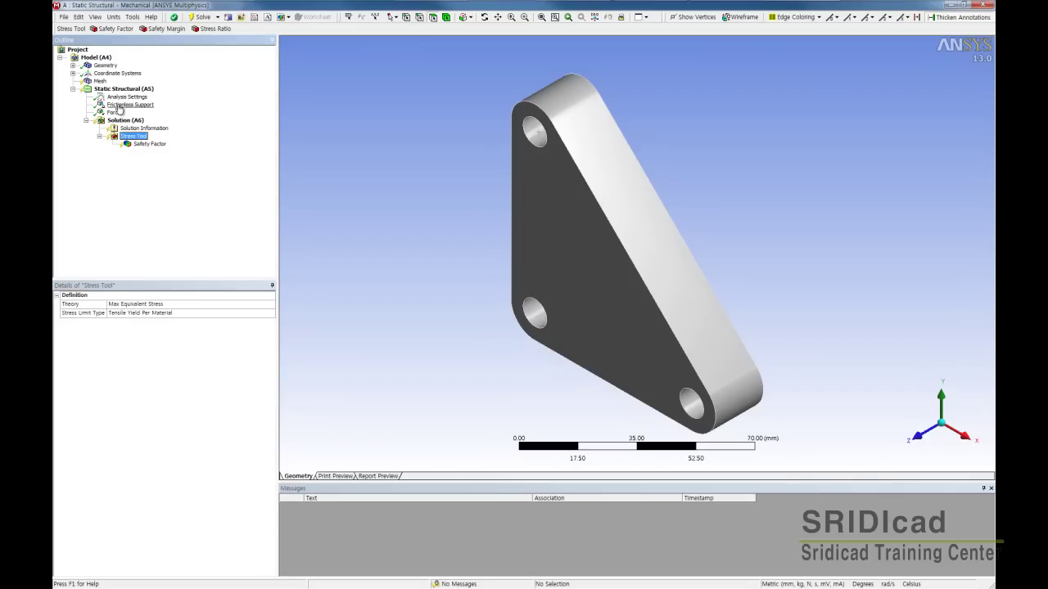
{"action": "left_click", "coordinate": [124, 120]}
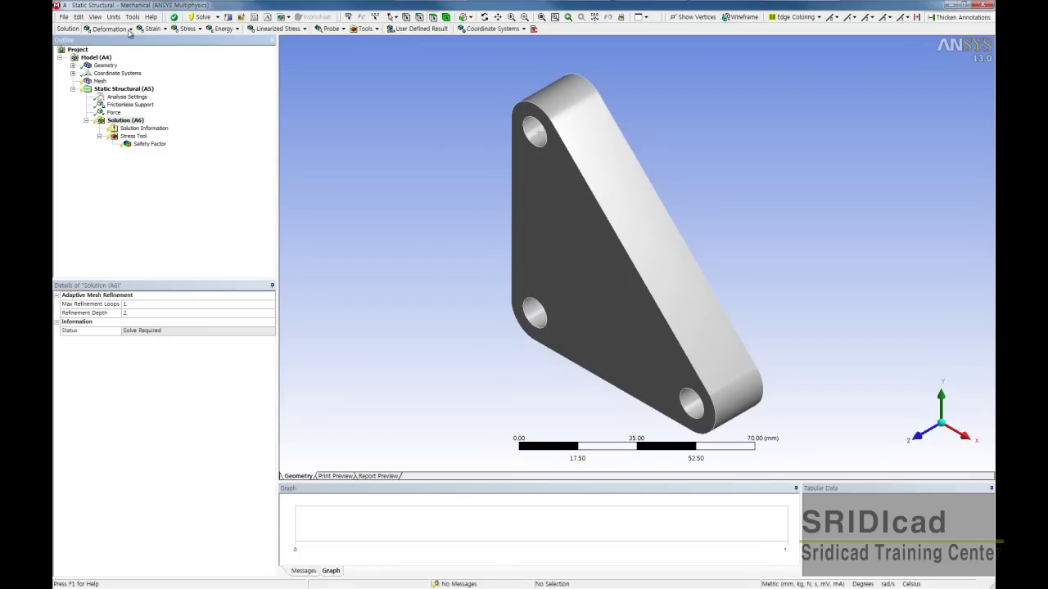
Add Total Deformation and Equivalent (von-Mises) Stress results, then start the solve
{"action": "left_click", "coordinate": [129, 31]}
{"action": "left_click", "coordinate": [121, 41]}
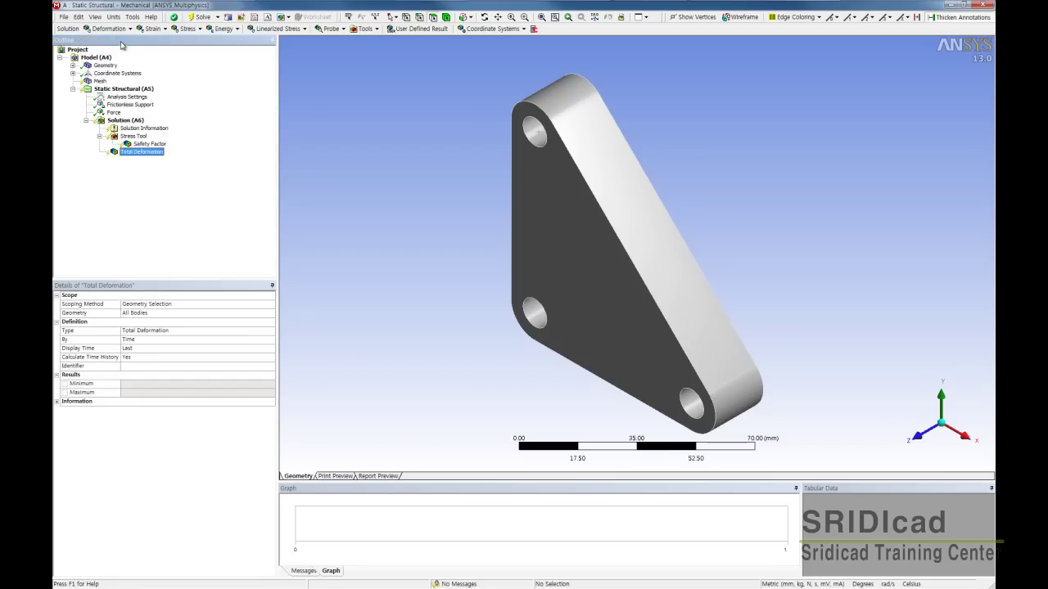
{"action": "left_click", "coordinate": [196, 30]}
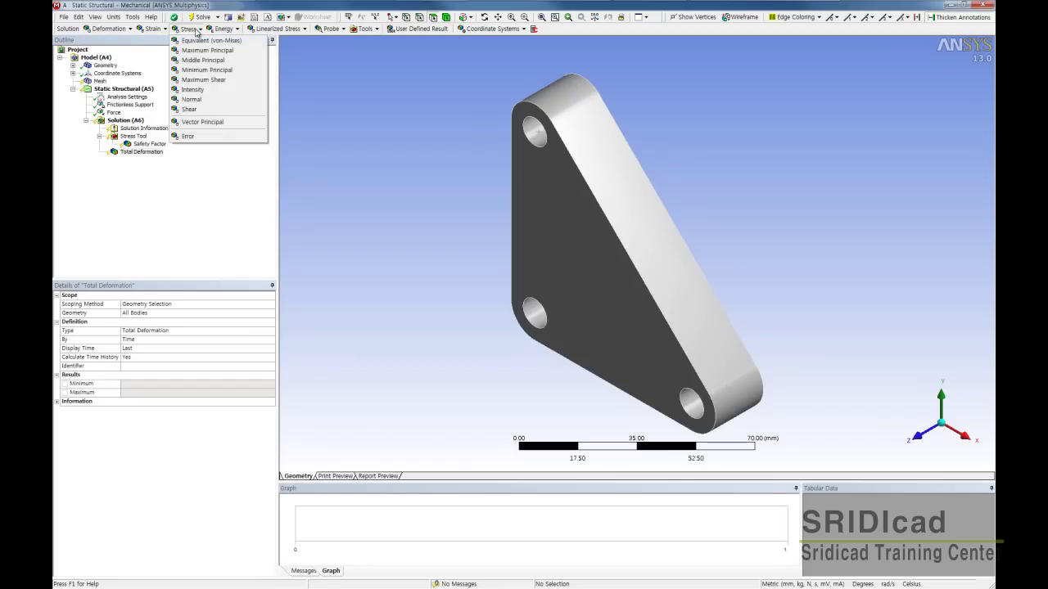
{"action": "left_click", "coordinate": [196, 41]}
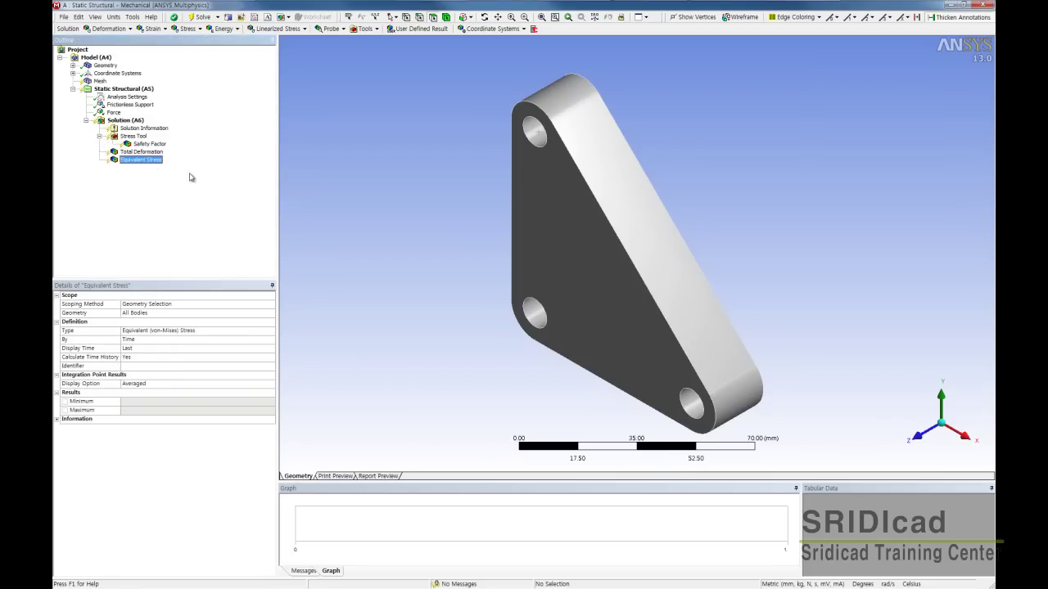
{"action": "left_click", "coordinate": [197, 17]}
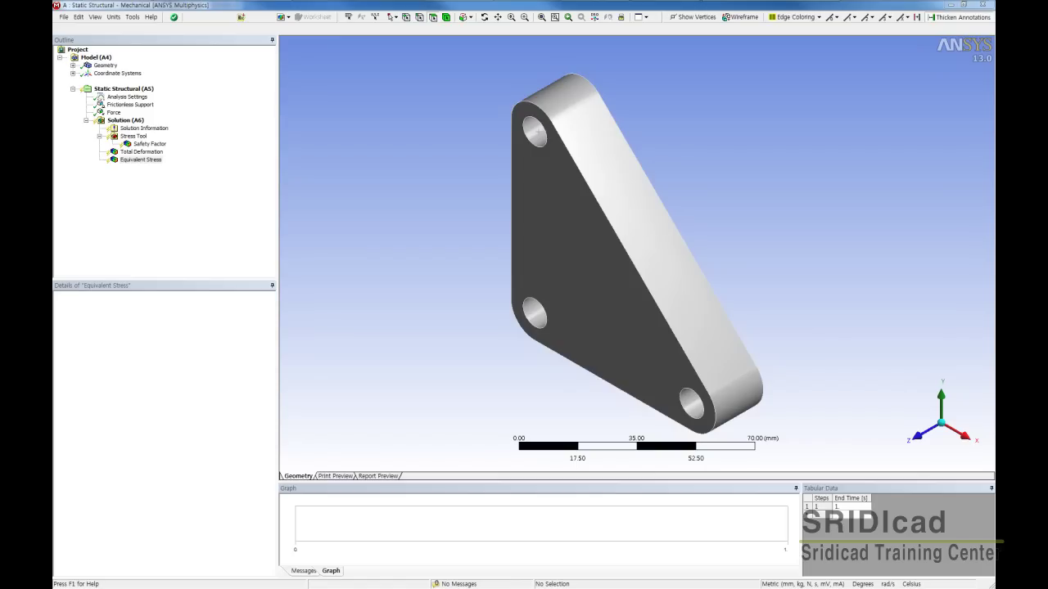
Review the solved safety factor, total deformation and von-Mises stress contours, peaking at 11.323 MPa
{"action": "left_click", "coordinate": [155, 145]}
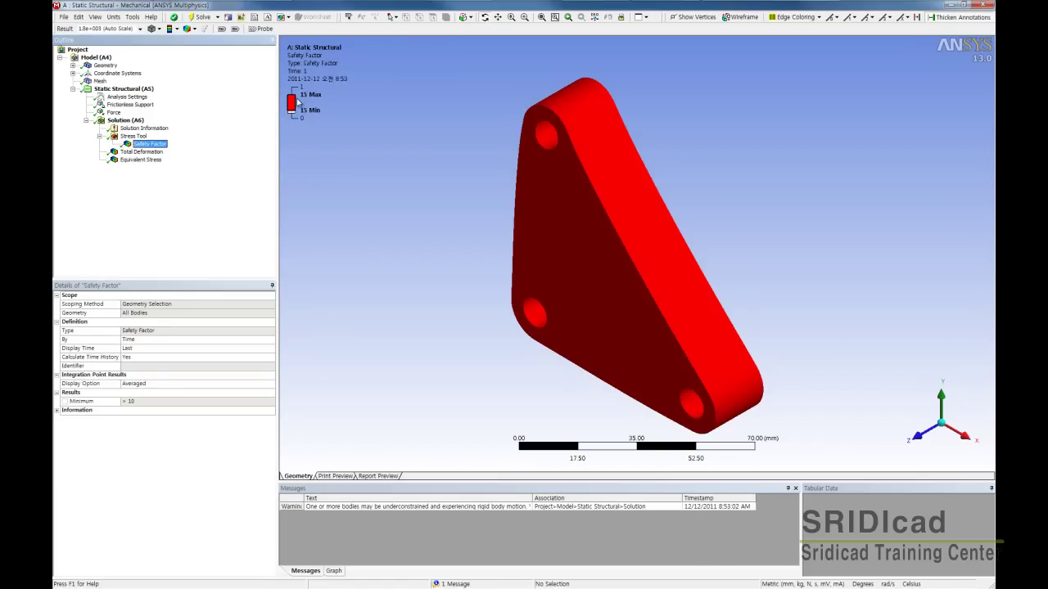
{"action": "left_click", "coordinate": [143, 152]}
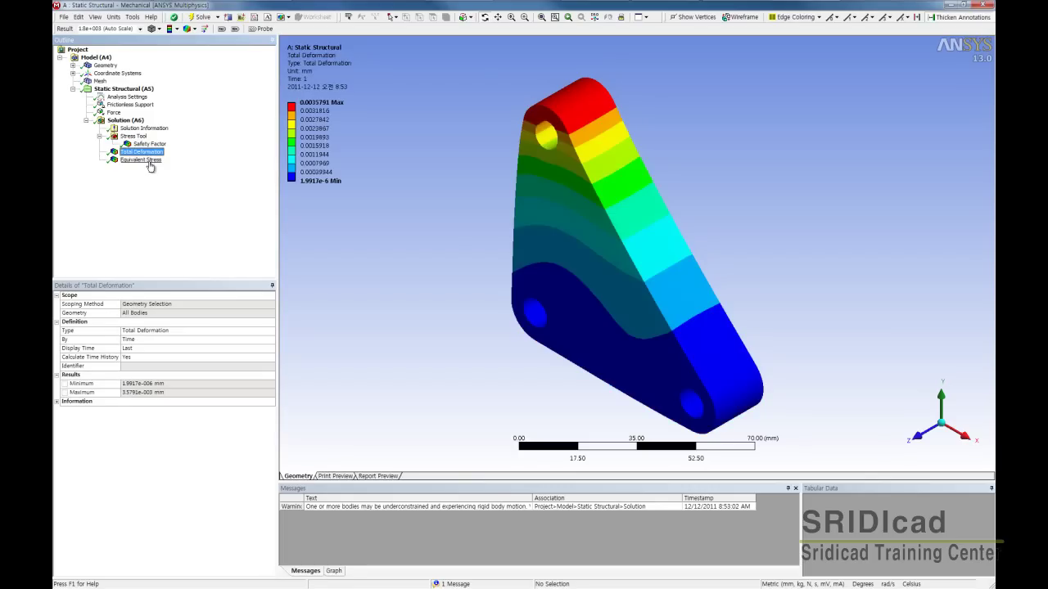
{"action": "left_click", "coordinate": [144, 160]}
{"action": "left_click", "coordinate": [152, 152]}
{"action": "left_click", "coordinate": [151, 145]}
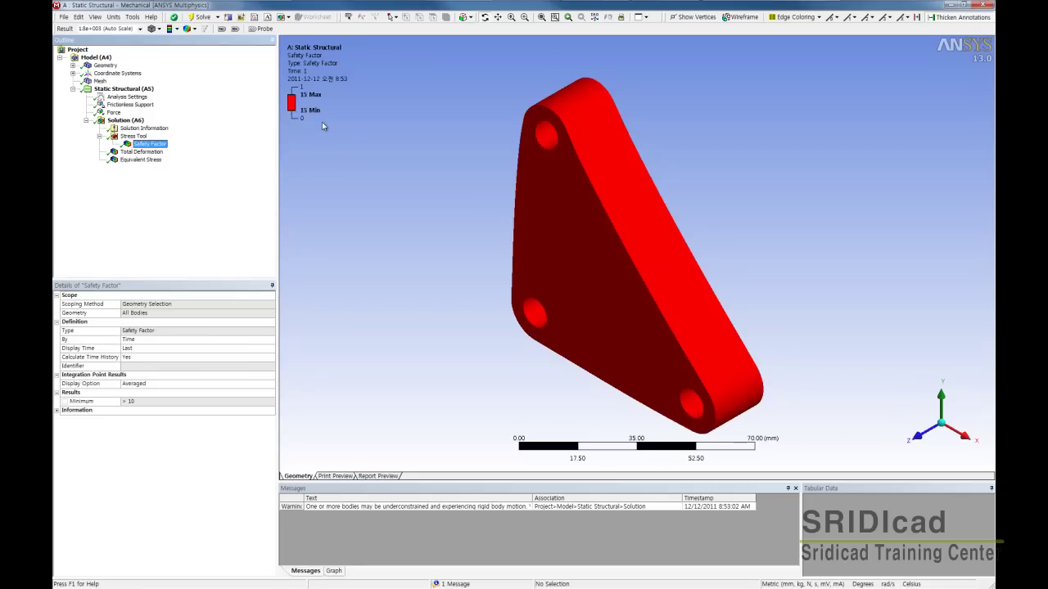
Recheck the result contours and the 1000 N force on the upper hole, then return to DesignModeler
{"action": "left_click", "coordinate": [153, 154]}
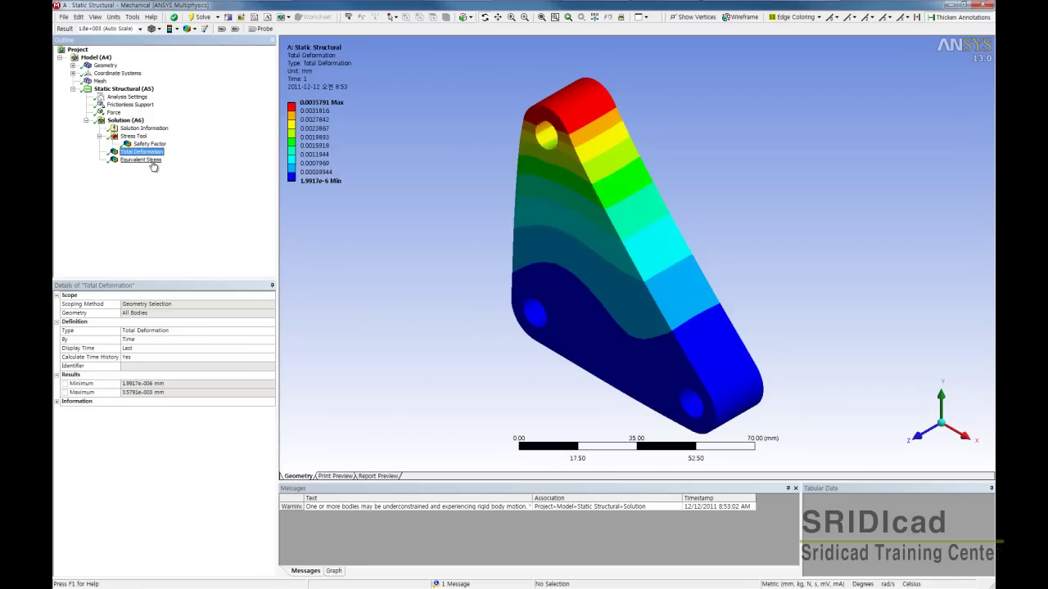
{"action": "left_click", "coordinate": [147, 161]}
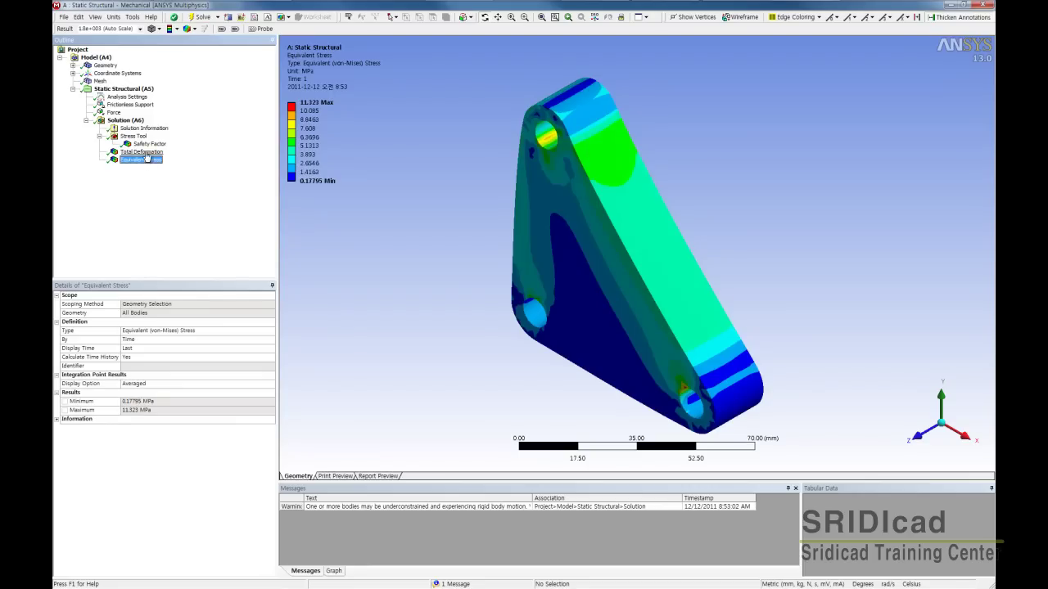
{"action": "left_click", "coordinate": [144, 153]}
{"action": "left_click", "coordinate": [141, 146]}
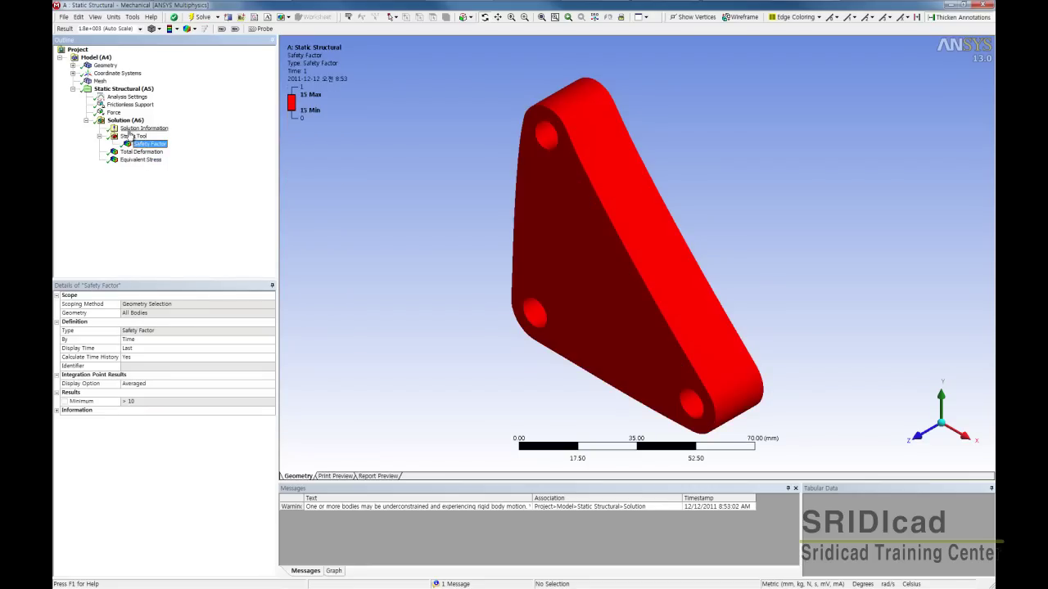
{"action": "left_click", "coordinate": [112, 113]}
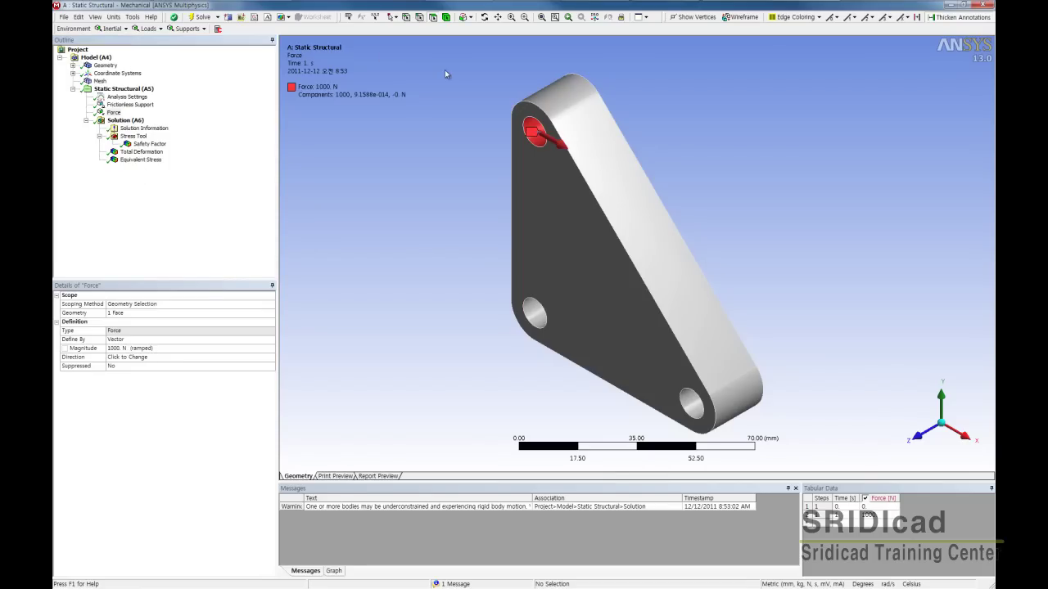
{"action": "left_click", "coordinate": [721, 7]}
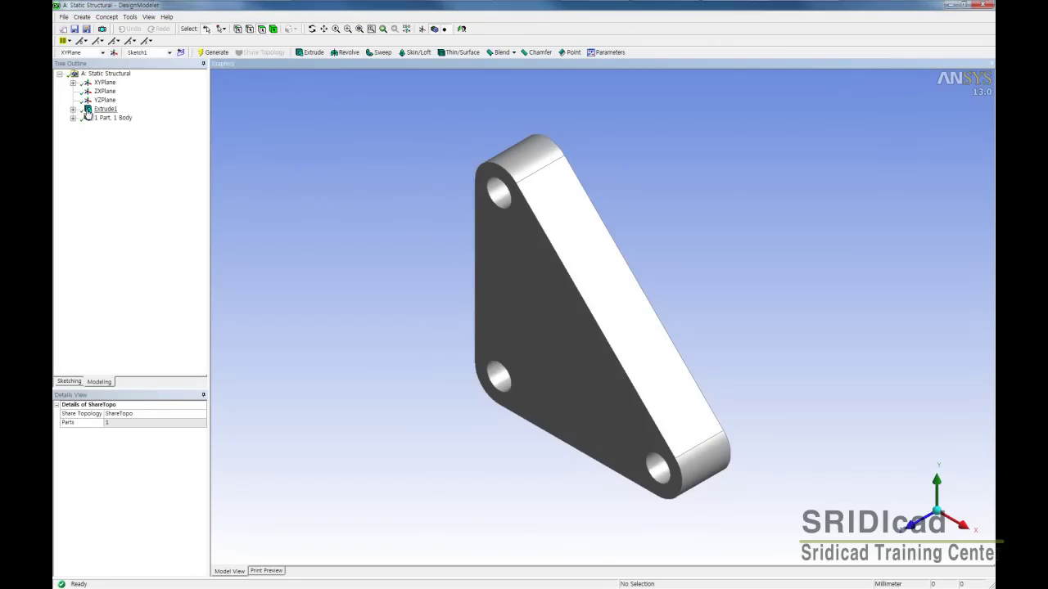
In the Workbench schematic, refresh cell B4 (Model) of the Shape Optimization system
{"action": "left_click", "coordinate": [595, 8]}
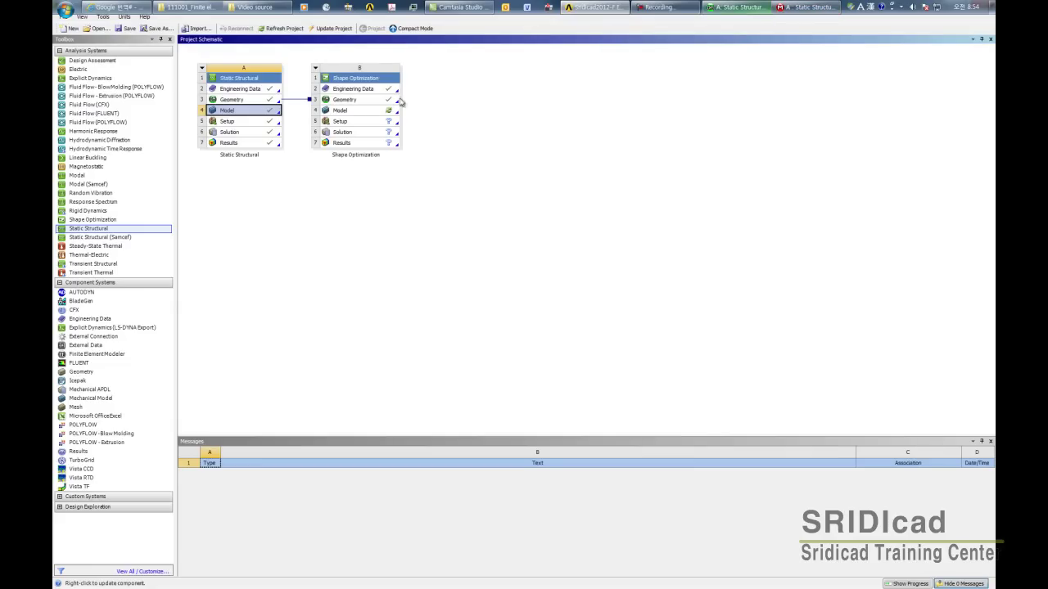
{"action": "left_click", "coordinate": [349, 112]}
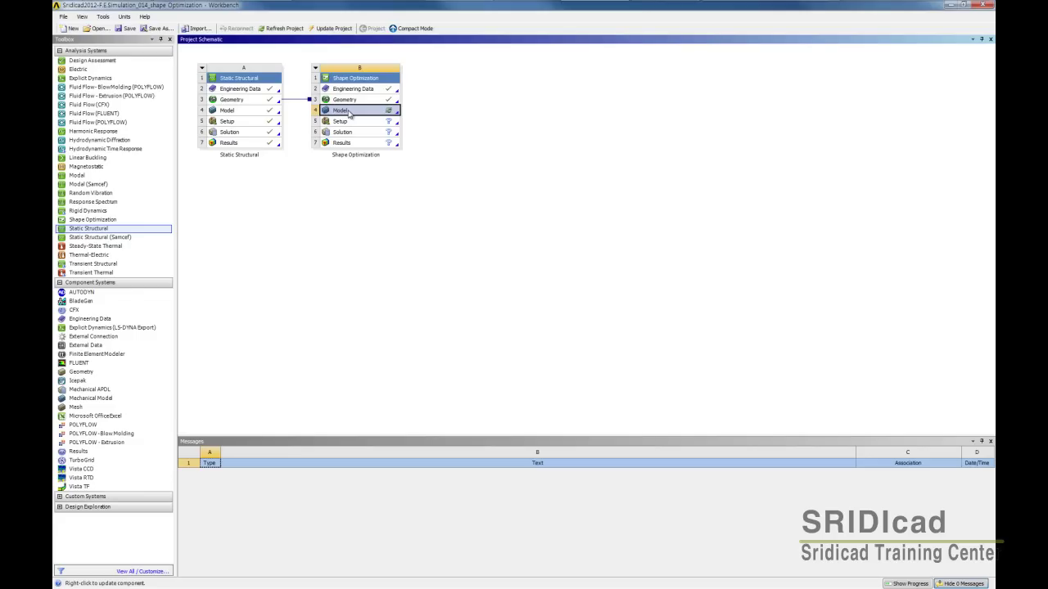
{"action": "left_click", "coordinate": [282, 27]}
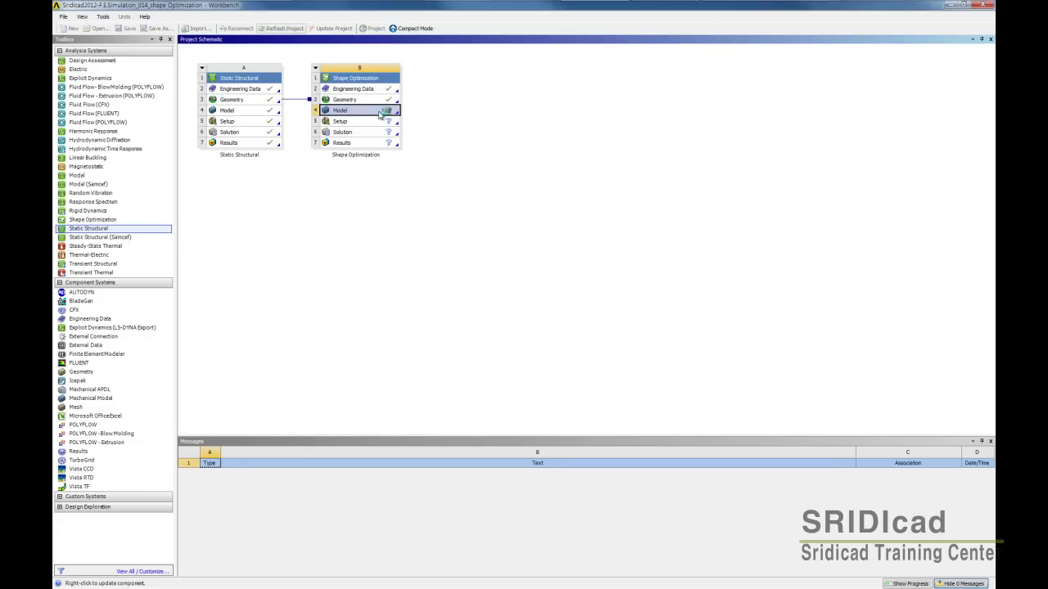